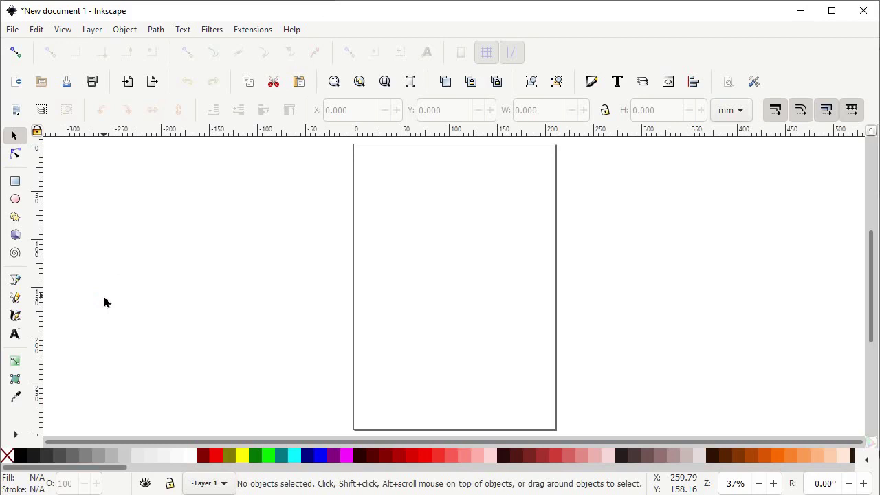
- Switch the Inkscape interface to the Custom layout
click(64, 31)
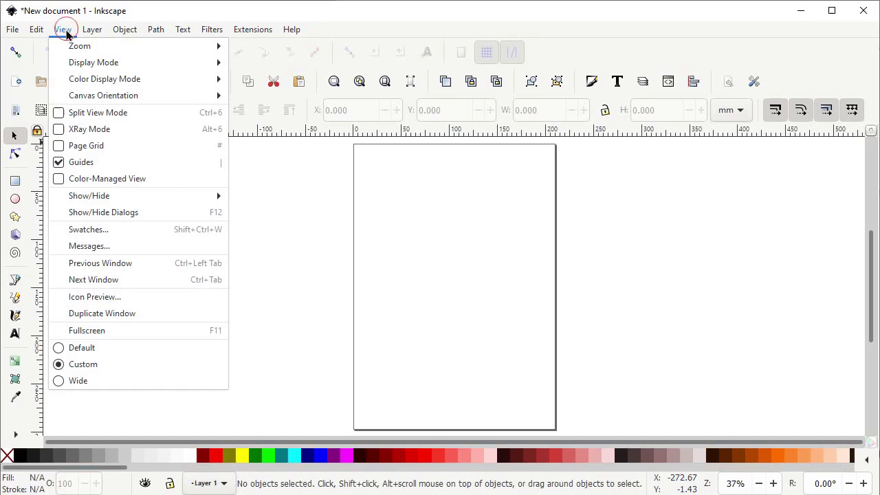
click(86, 364)
click(62, 31)
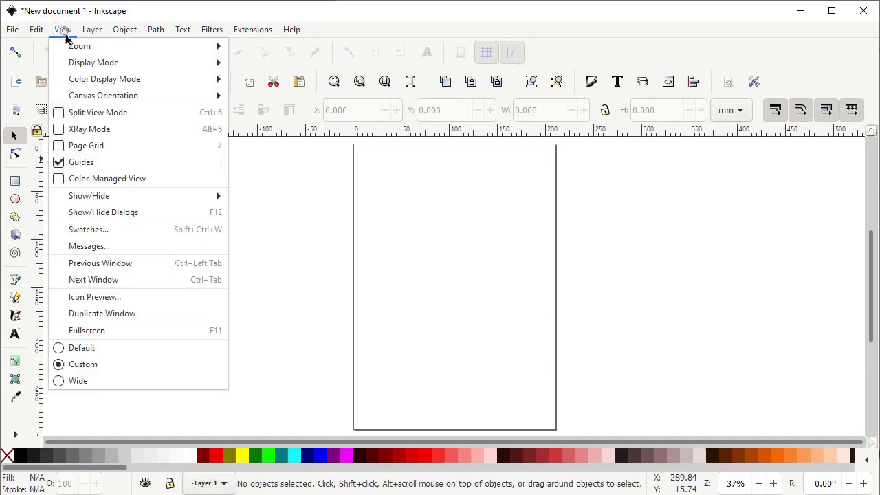
mouse_move(169, 200)
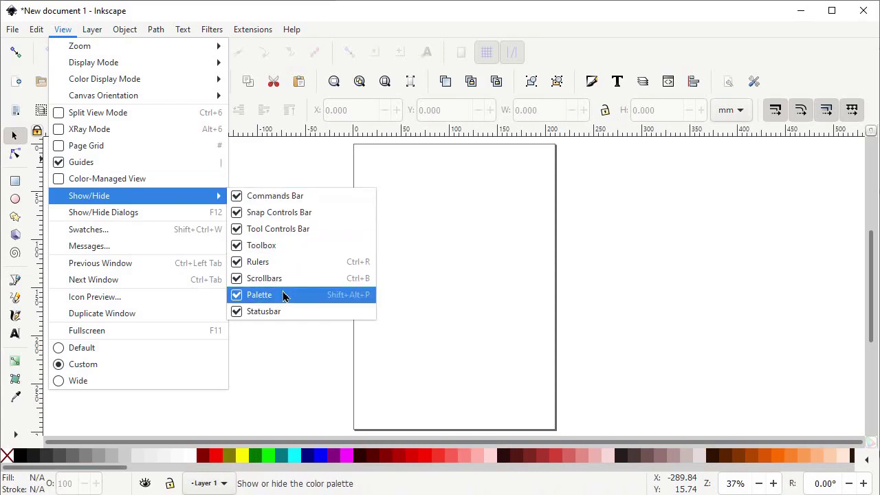
mouse_move(12, 30)
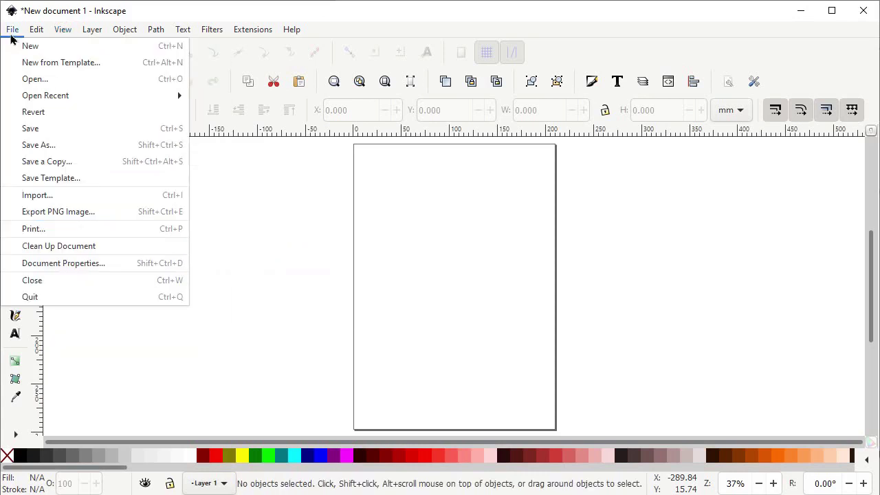
- In Document Properties, set display and page units to px and the page to 1280 × 720
click(103, 263)
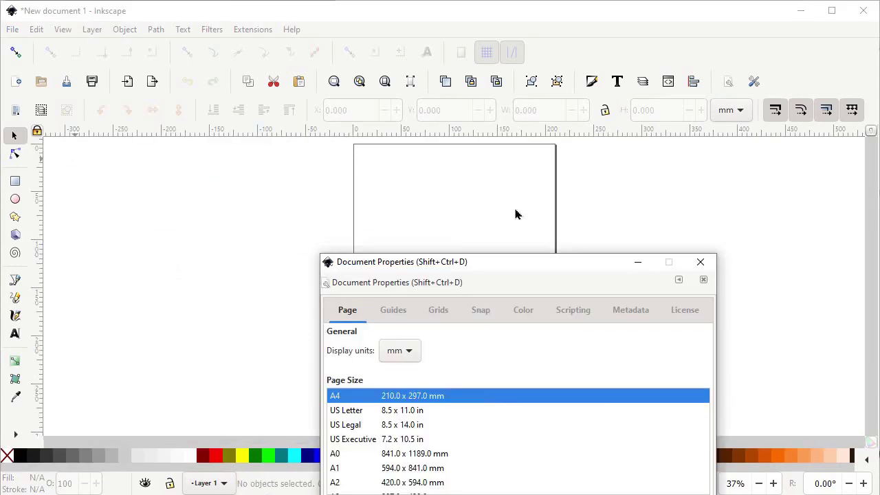
drag(471, 261, 316, 37)
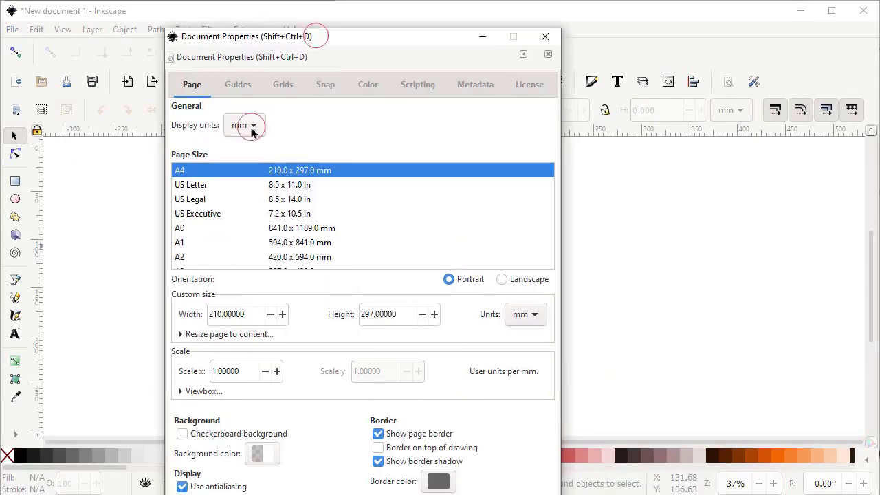
click(252, 129)
click(247, 180)
click(529, 314)
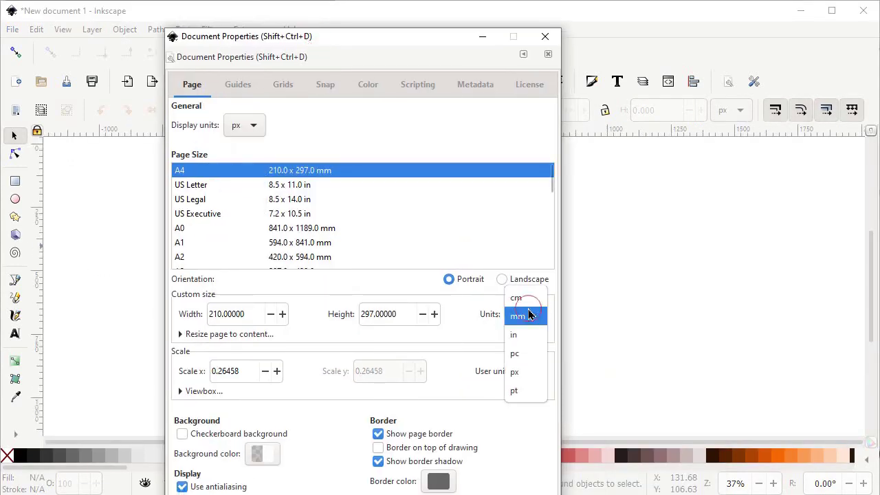
click(523, 369)
drag(250, 313, 169, 310)
text(1280)
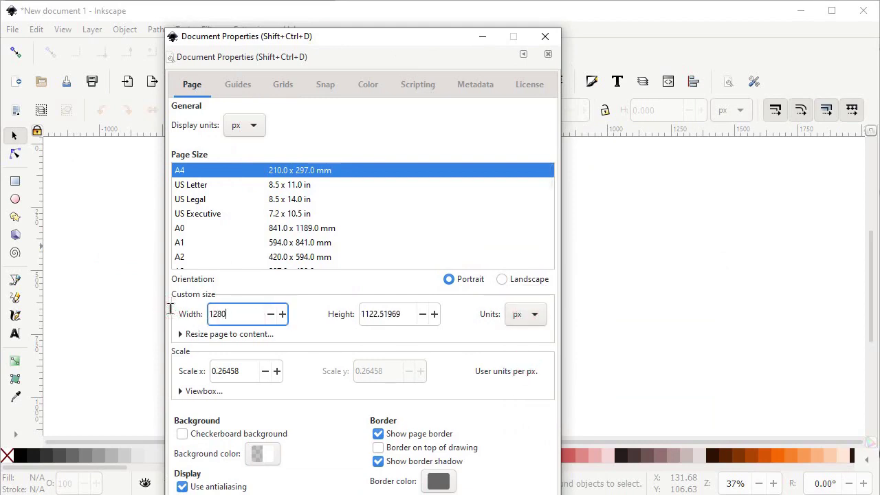
drag(401, 314, 335, 301)
text(720)
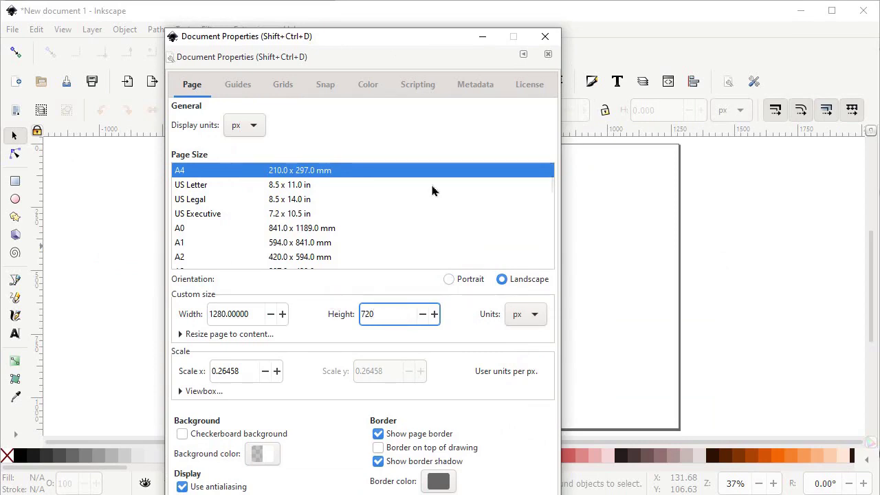
click(550, 40)
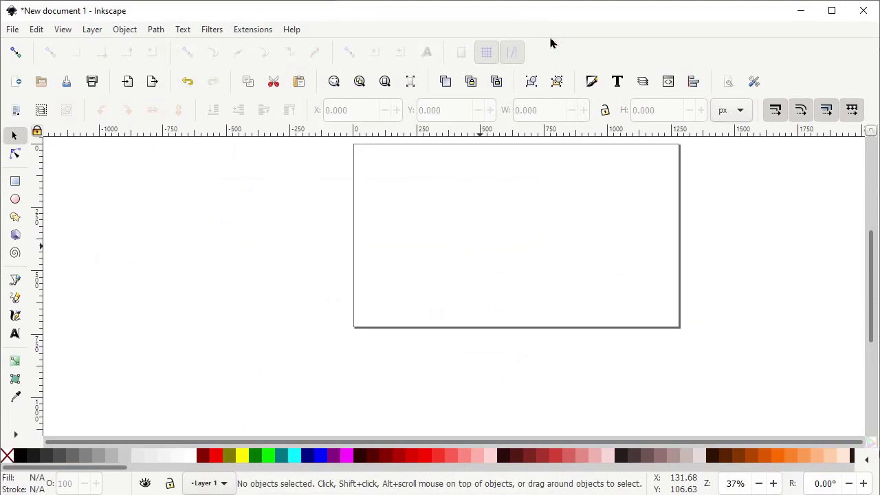
- Dock the Fill and Stroke and Align and Distribute panels and zoom to fit the page
click(591, 82)
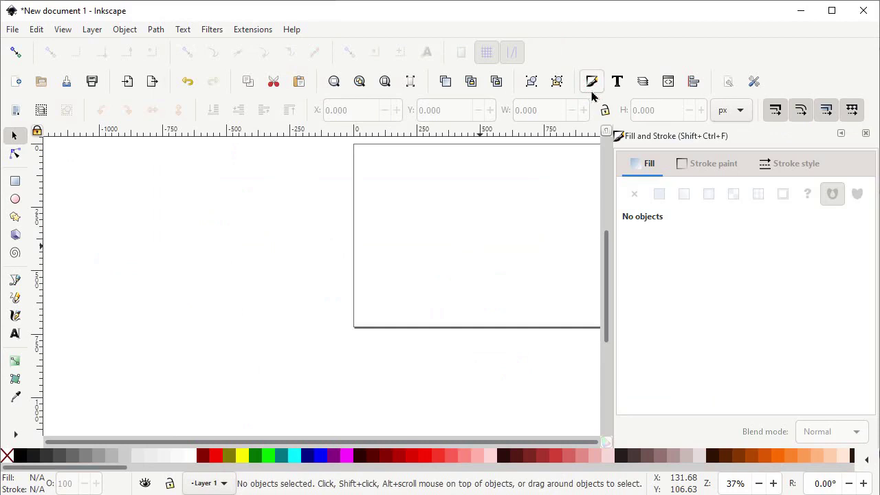
click(694, 90)
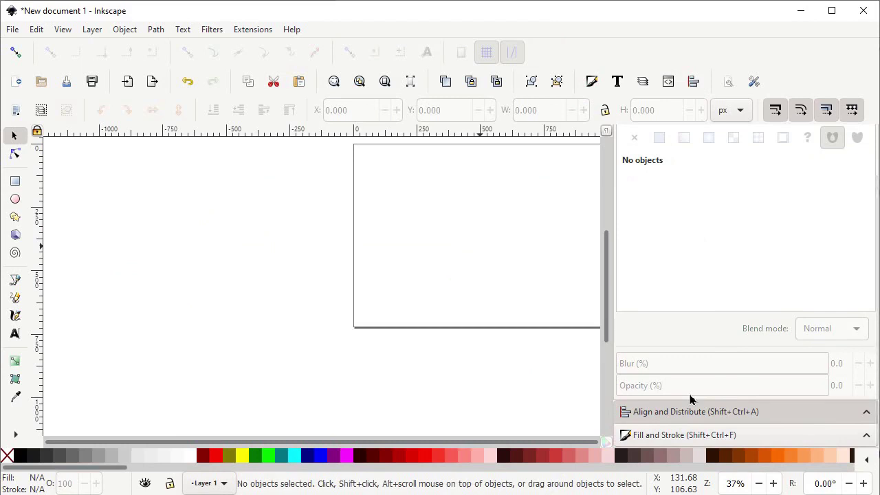
click(388, 90)
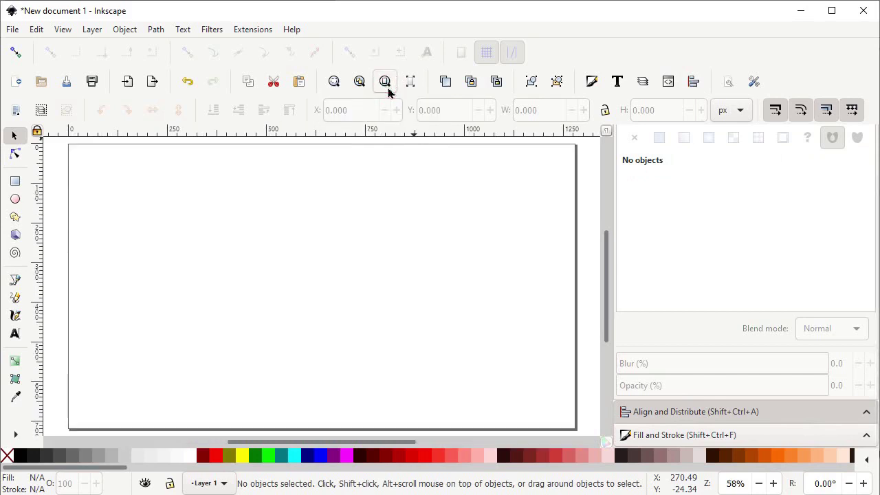
- Draw a 12-corner star with reset Star tool settings left of the page centre
click(15, 221)
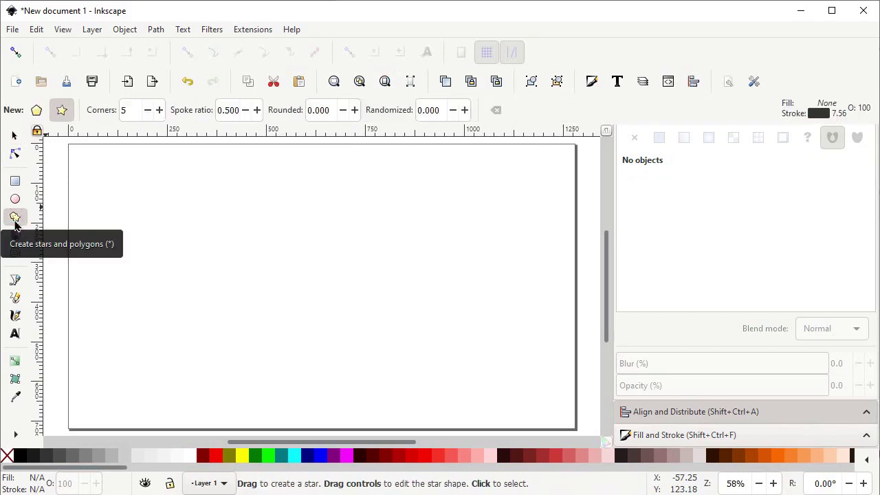
click(497, 116)
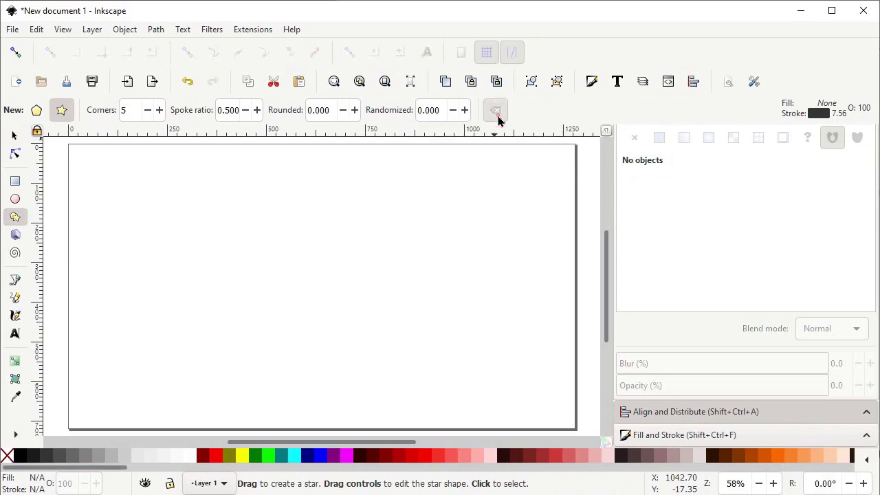
double_click(127, 112)
text(12)
key(Return)
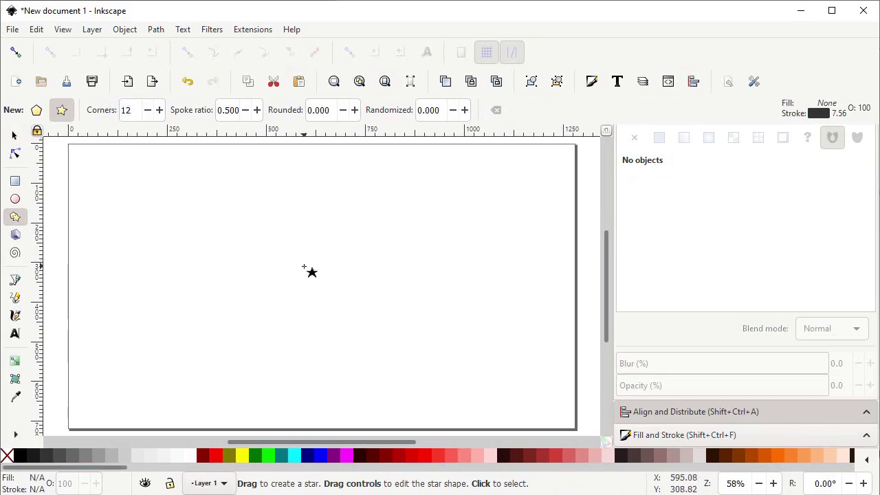
ctrl+click(314, 271)
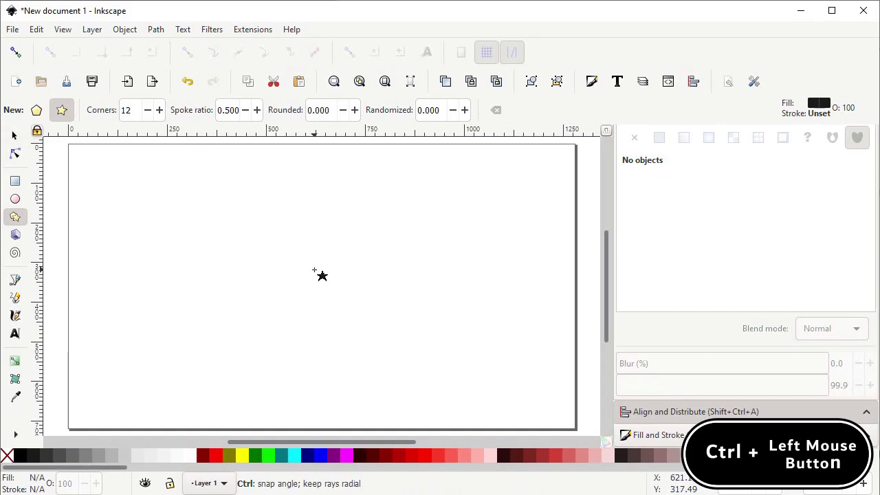
drag(314, 271, 320, 360)
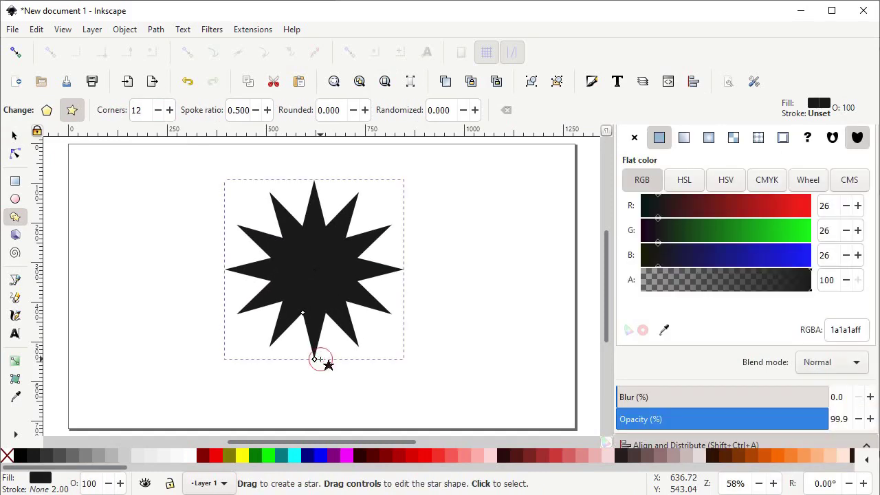
- Lock width and height and resize the star to 500 px tall
click(15, 136)
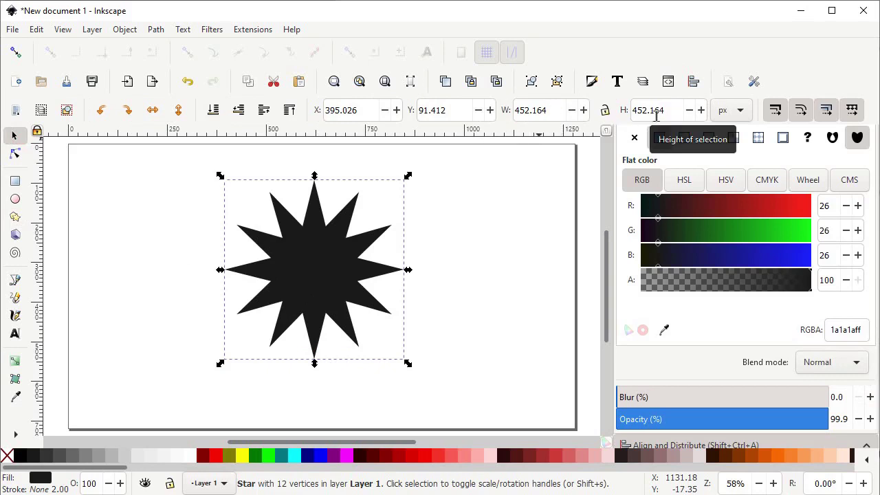
click(605, 111)
drag(671, 115, 631, 118)
text(500)
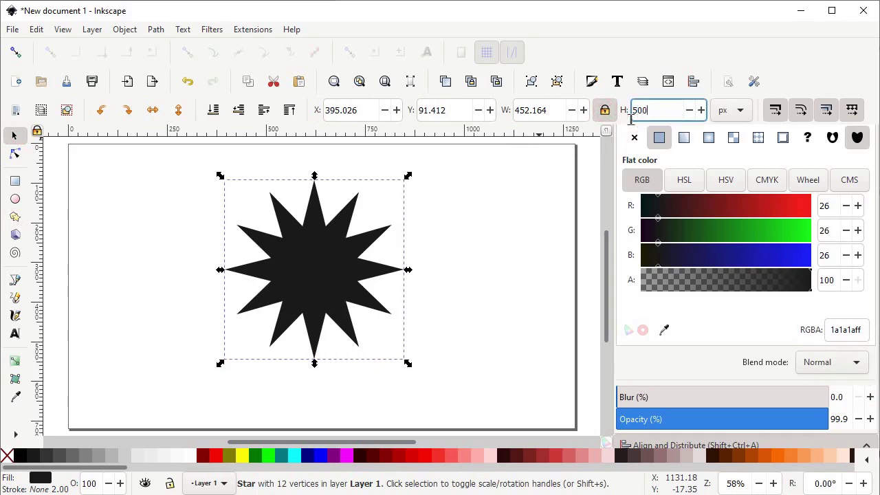
key(Return)
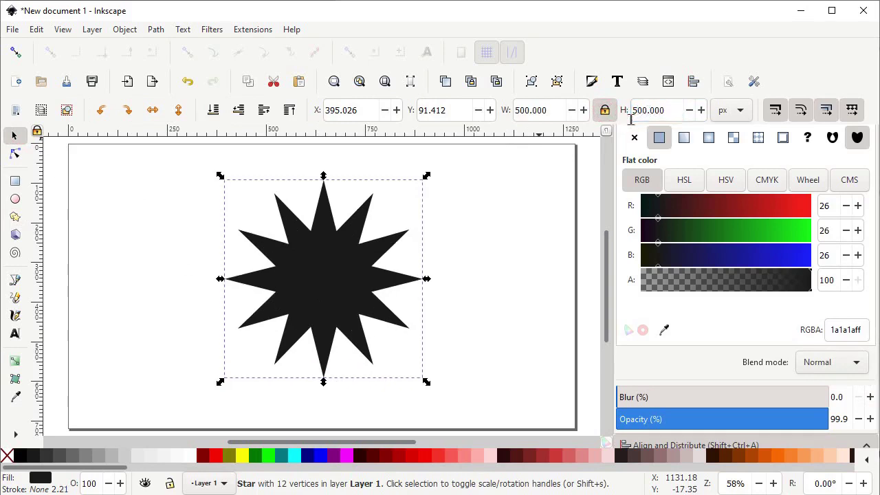
click(16, 155)
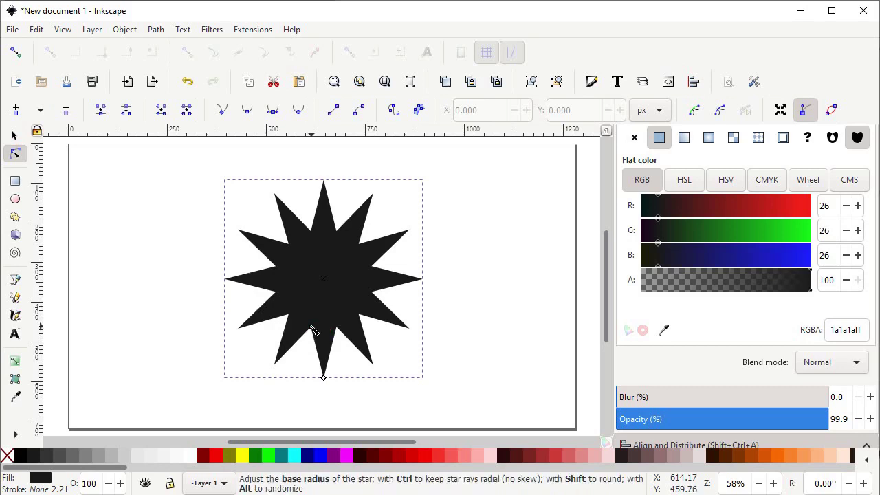
- Enlarge the star's inner radius for short, broad points and convert it to a path
drag(311, 330, 304, 364)
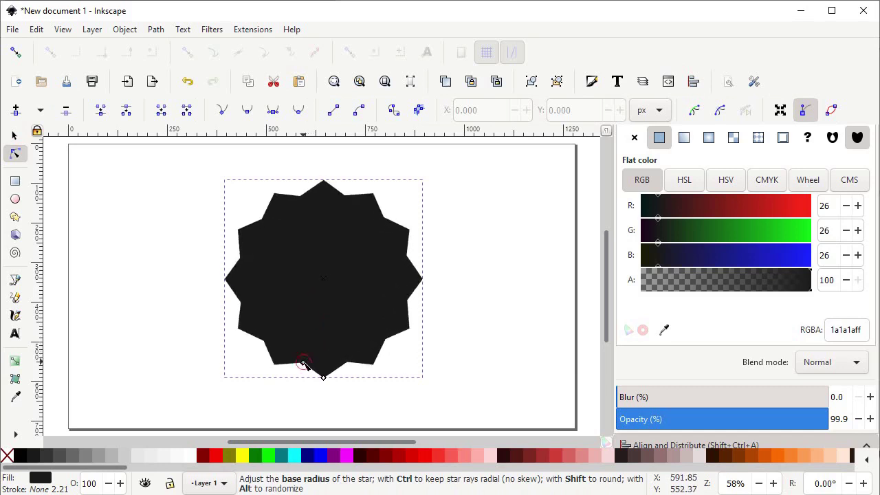
click(155, 29)
click(166, 47)
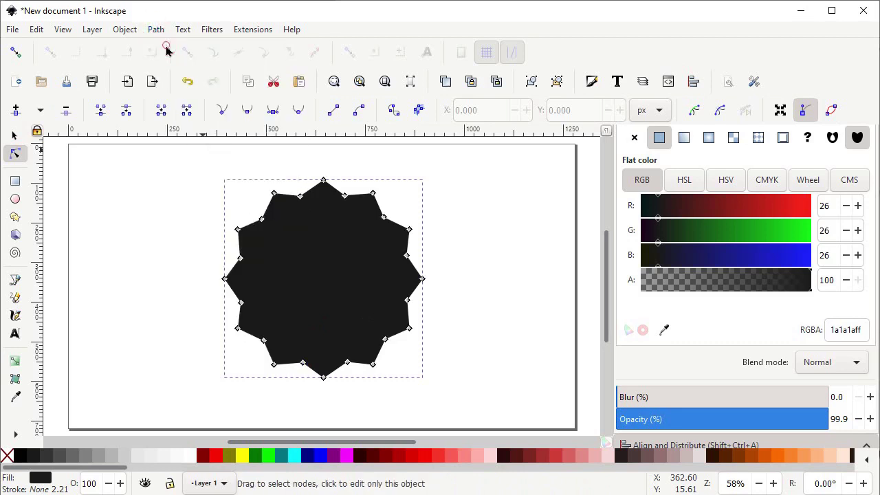
- Open the Path Effects panel from the Path menu
click(155, 29)
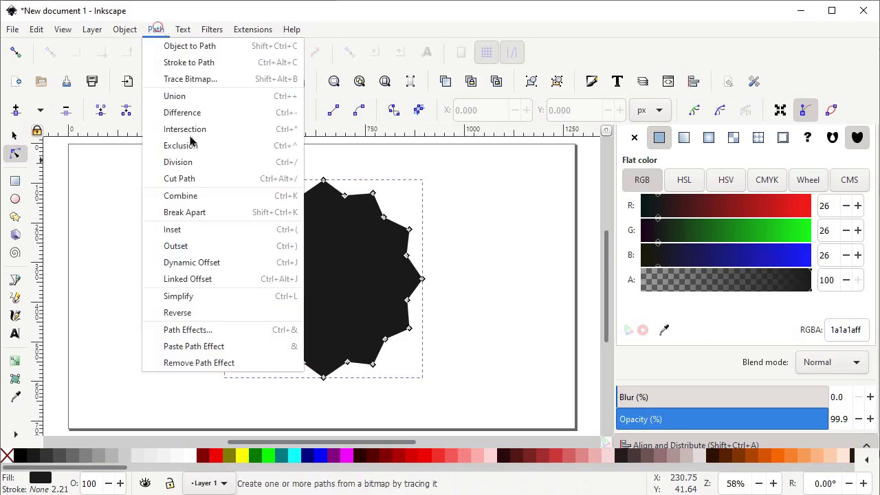
click(201, 331)
scroll(696, 383, down, 3)
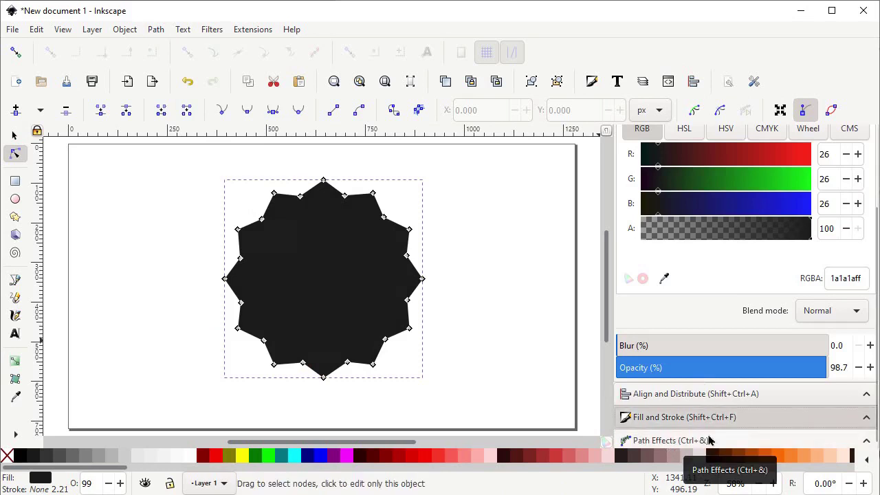
- Add a Corners (Fillet/Chamfer) path effect to the star
click(710, 440)
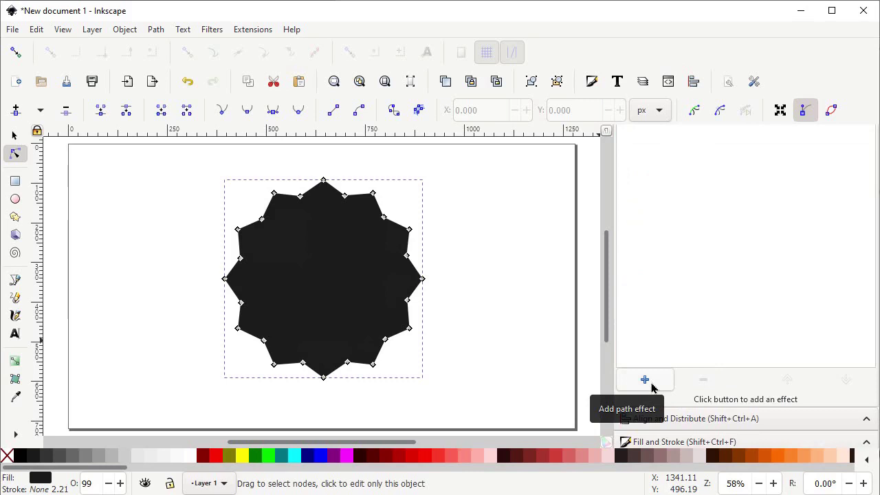
click(650, 385)
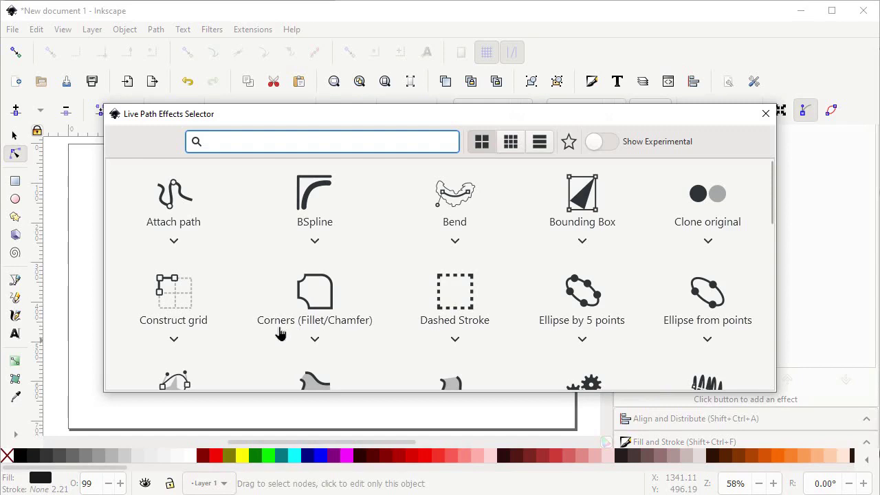
click(329, 311)
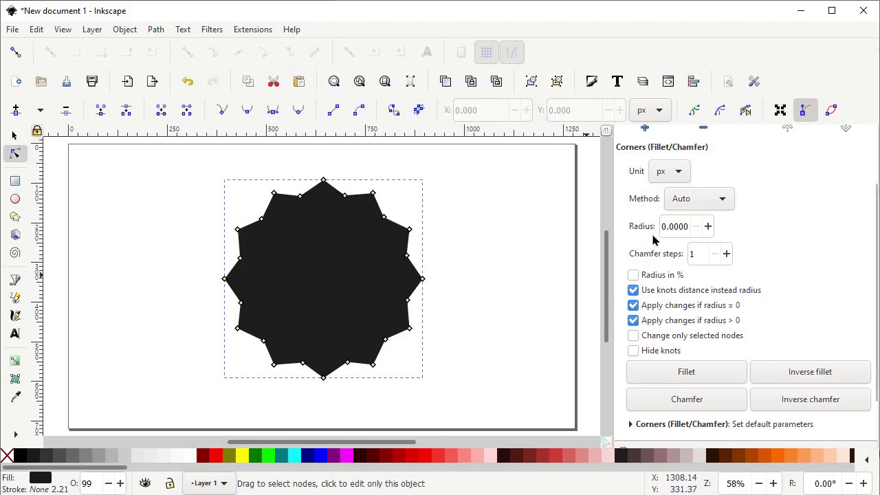
- Raise the fillet radius to 9 and bake the effect into a plain path
click(708, 227)
click(707, 227)
click(708, 227)
click(708, 227)
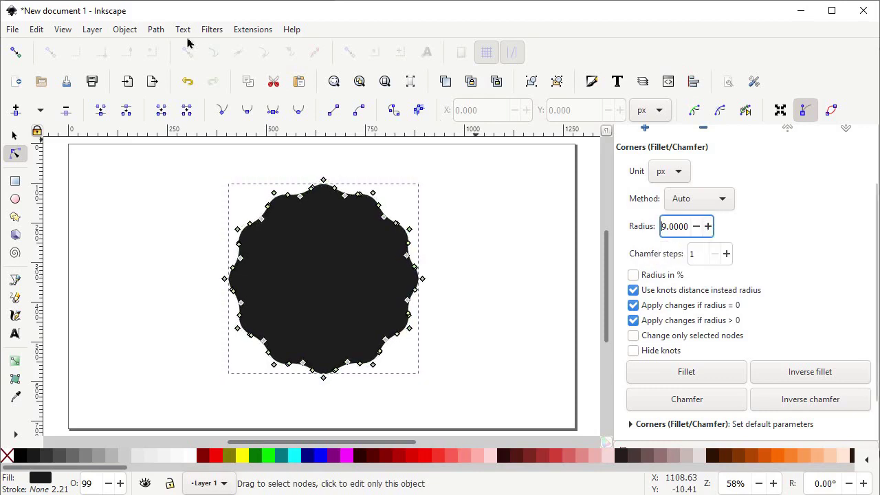
click(156, 29)
click(167, 52)
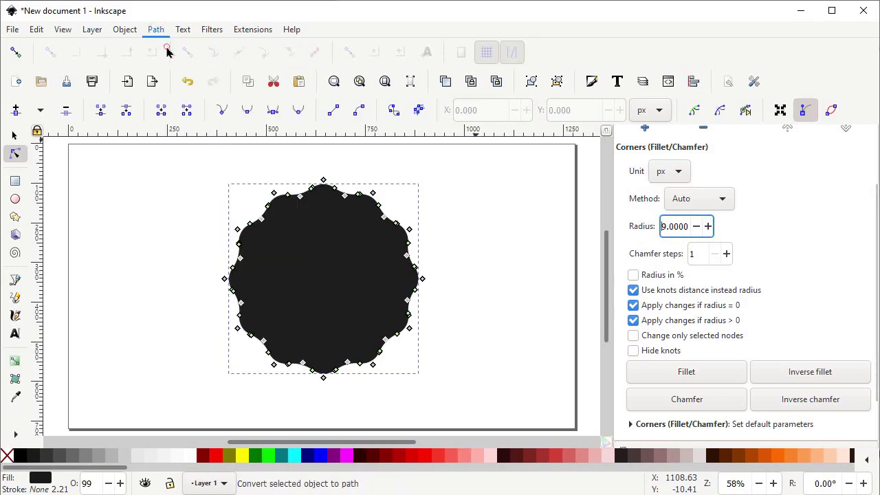
- Remove the shape's fill and give it a black stroke
click(9, 455)
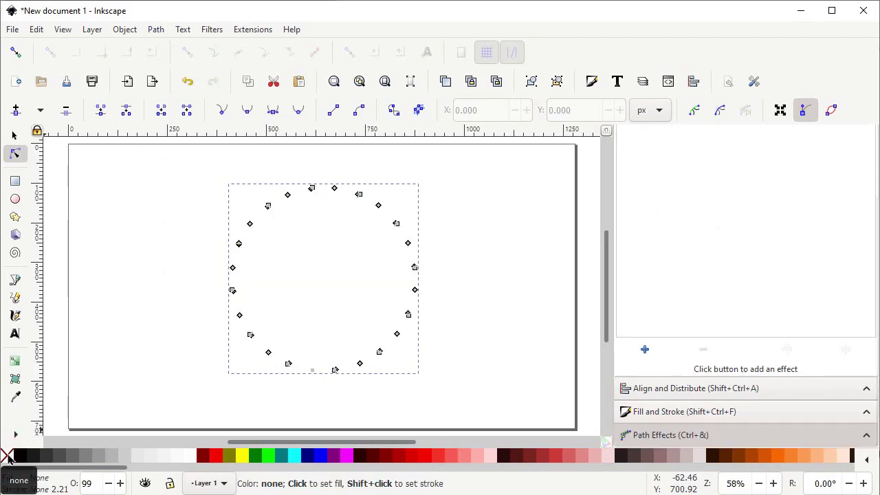
shift+click(9, 455)
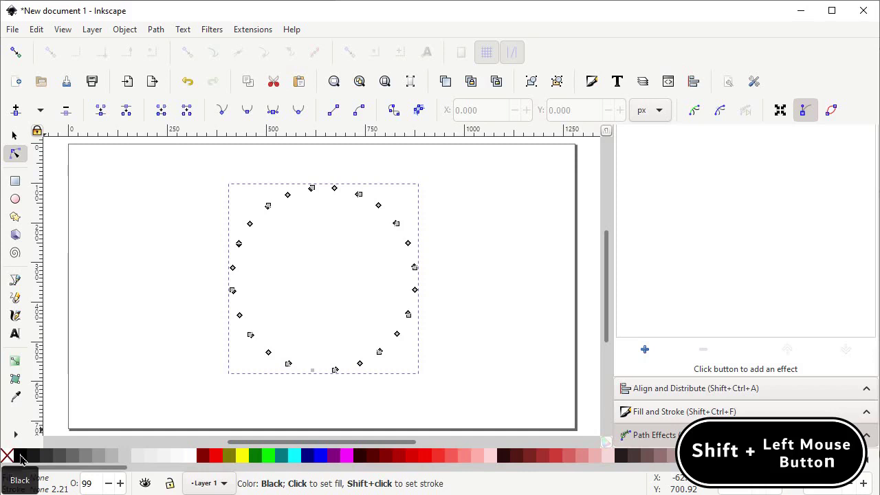
shift+click(21, 459)
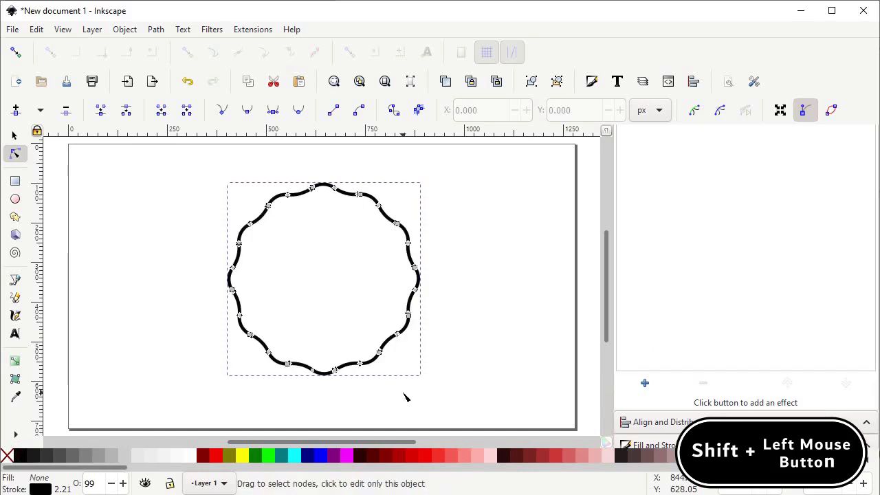
- Set the stroke width to 10 px in Fill and Stroke
click(685, 444)
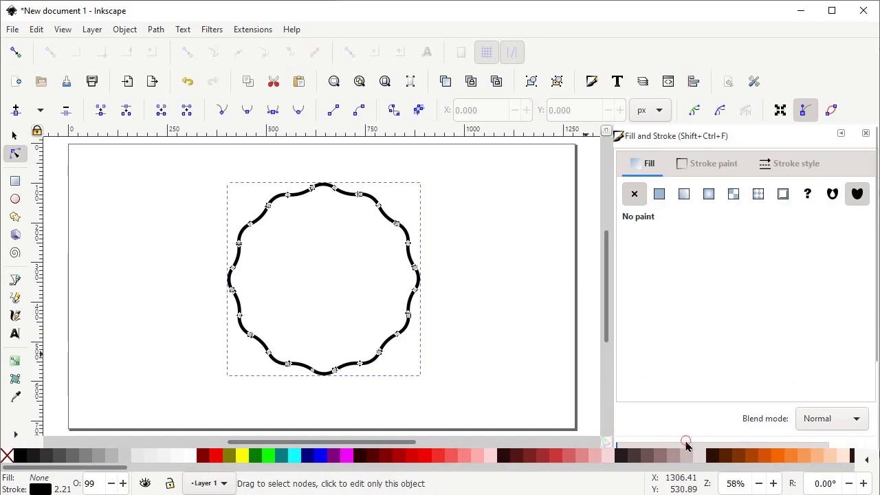
click(796, 165)
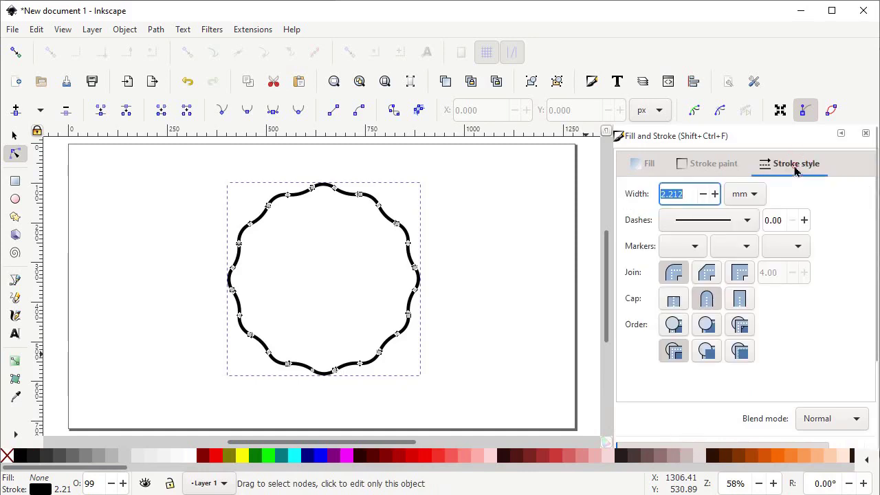
click(756, 194)
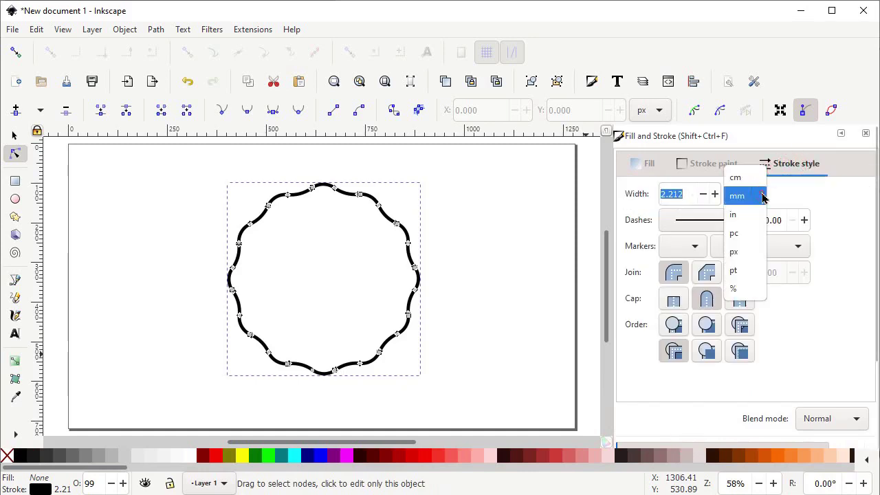
click(745, 252)
double_click(680, 192)
text(10)
key(Return)
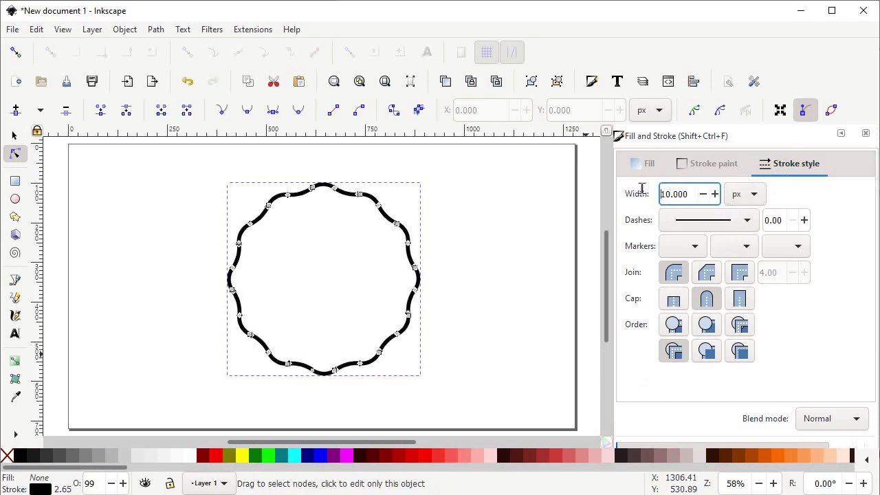
- Duplicate the scalloped outline in place
click(14, 136)
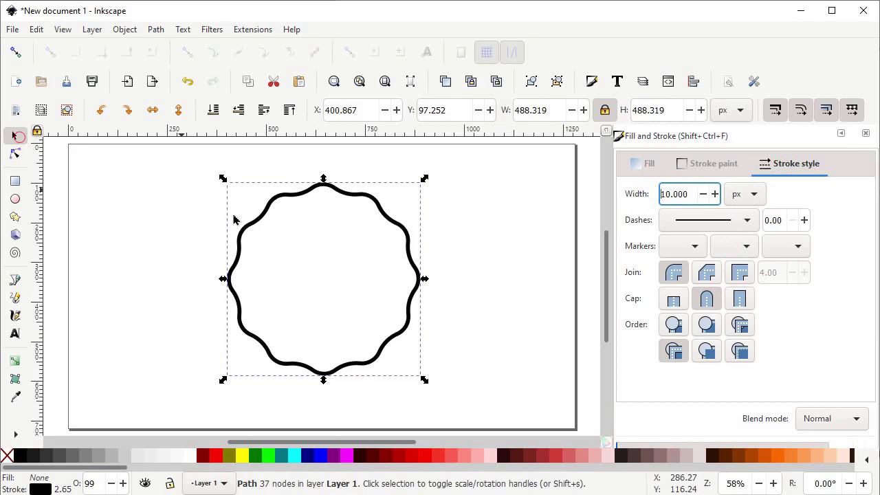
right_click(337, 198)
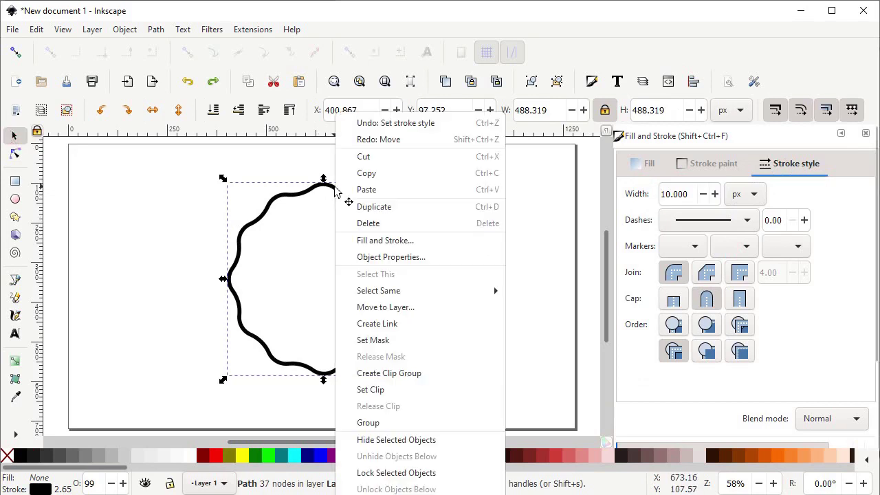
click(358, 206)
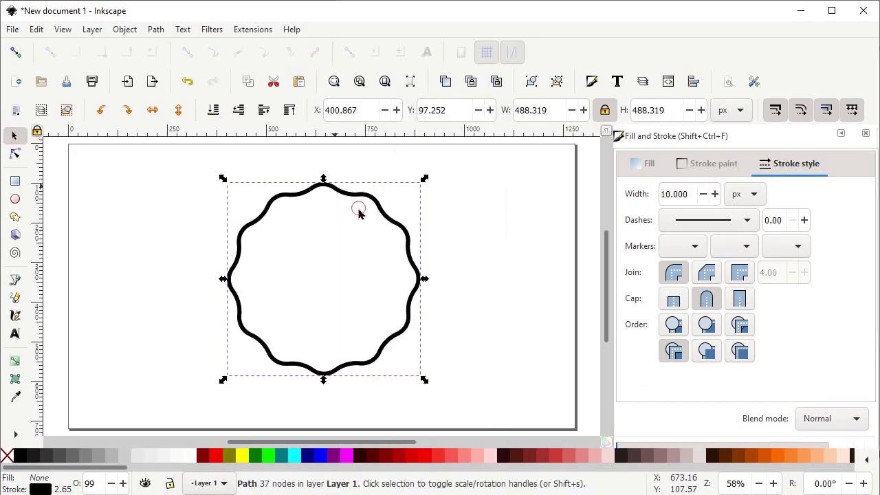
- Search 'offset' and apply the Offset path effect to the duplicate
click(156, 30)
click(207, 330)
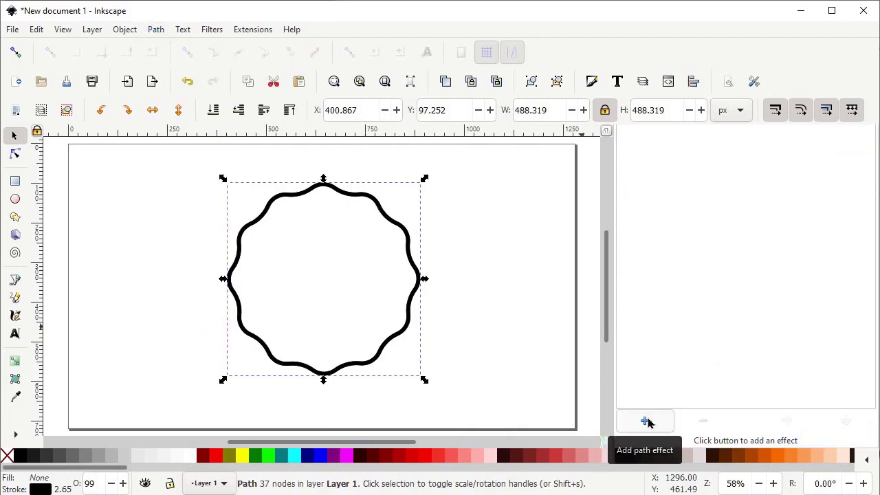
click(645, 422)
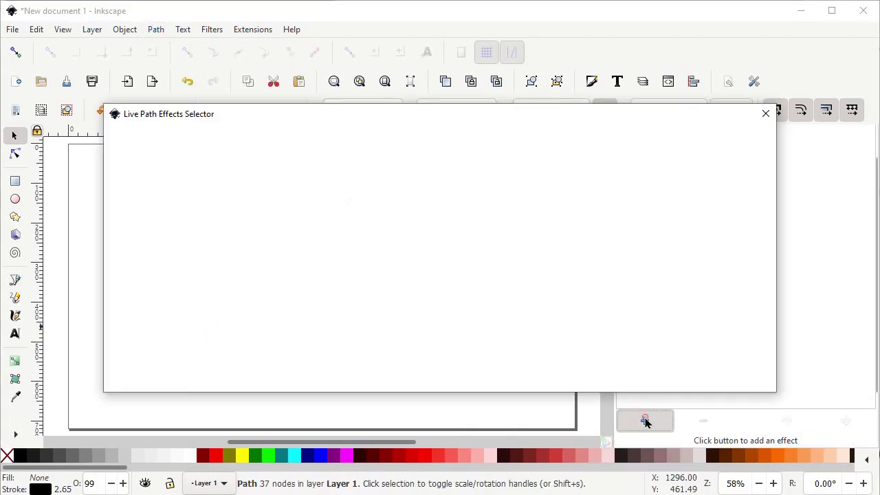
click(305, 142)
text(offset)
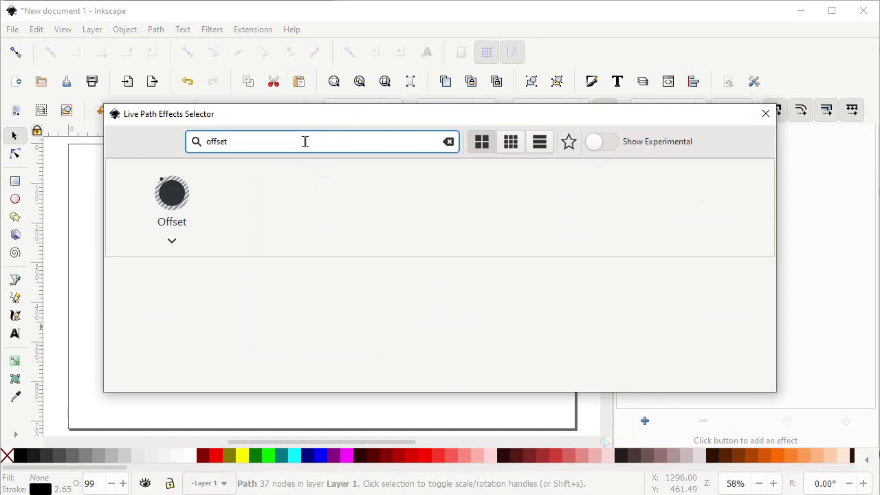
click(170, 205)
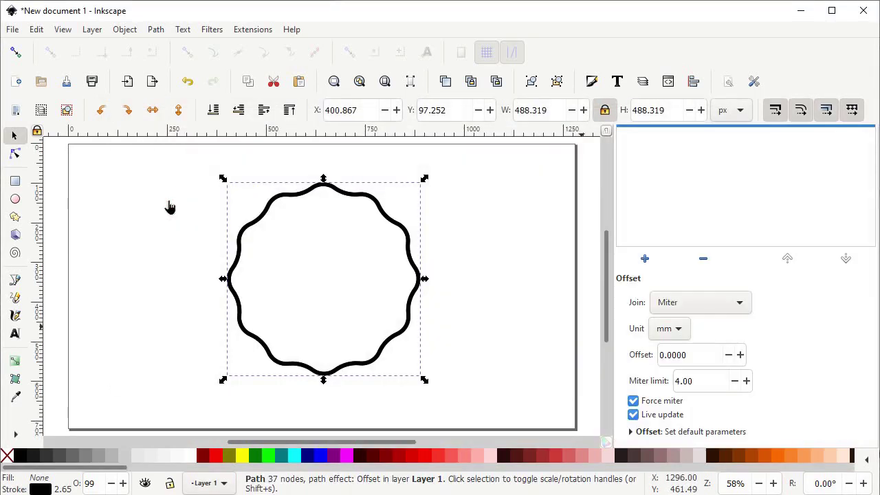
click(15, 153)
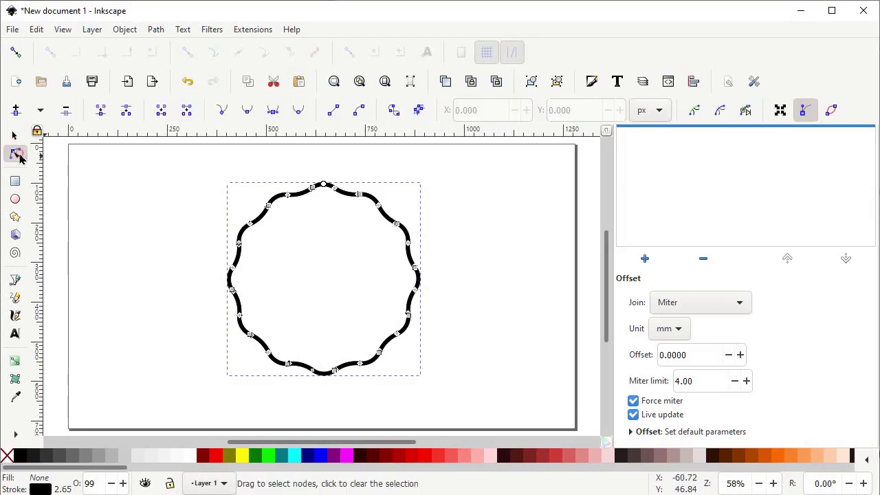
click(325, 189)
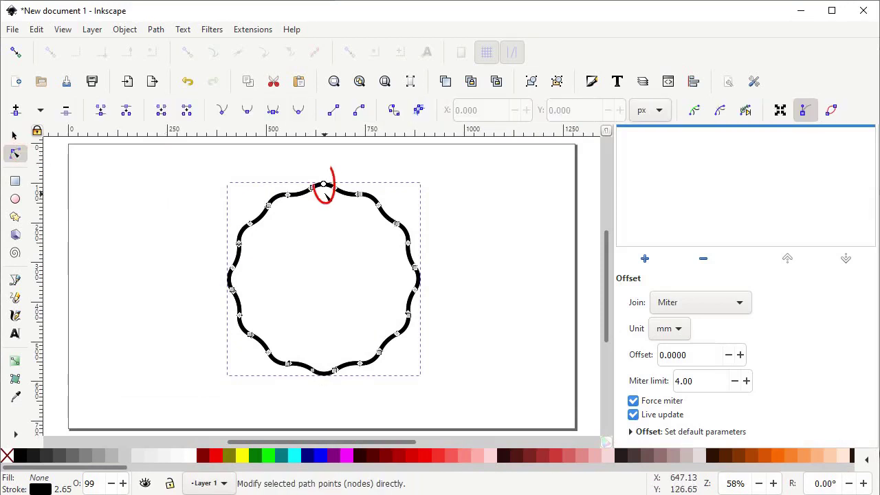
click(323, 186)
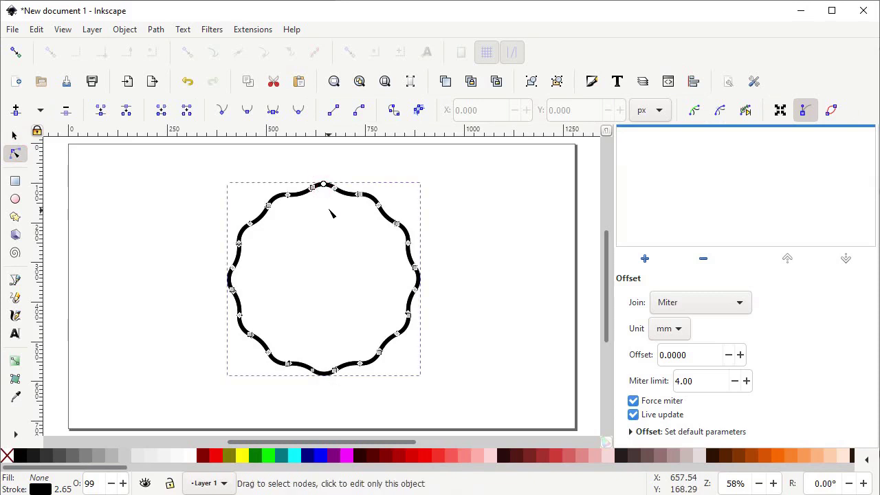
- Offset the duplicate outward around the original and give it a 20 px stroke
drag(326, 189, 323, 173)
scroll(775, 319, down, 2)
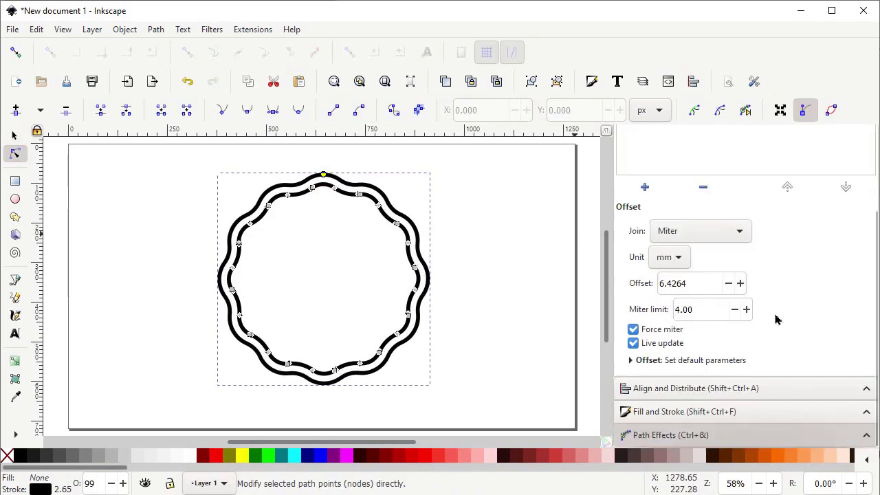
click(701, 415)
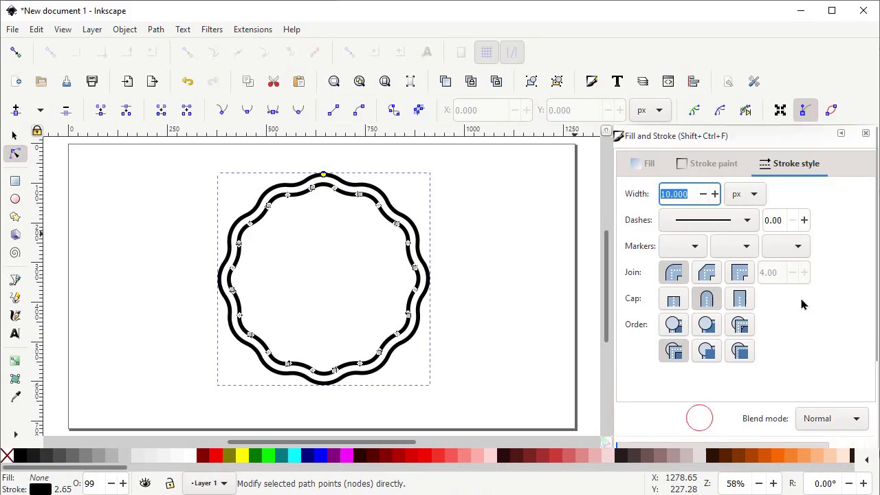
drag(690, 194, 653, 194)
text(20)
key(Return)
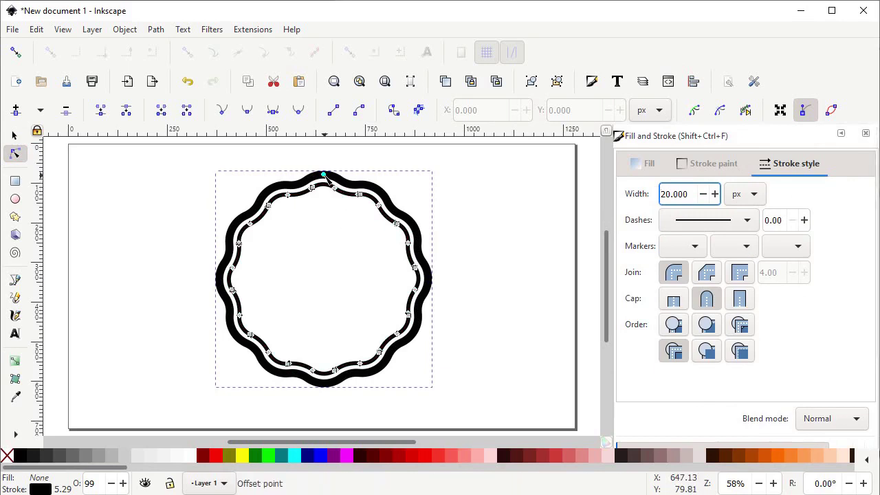
drag(325, 174, 323, 175)
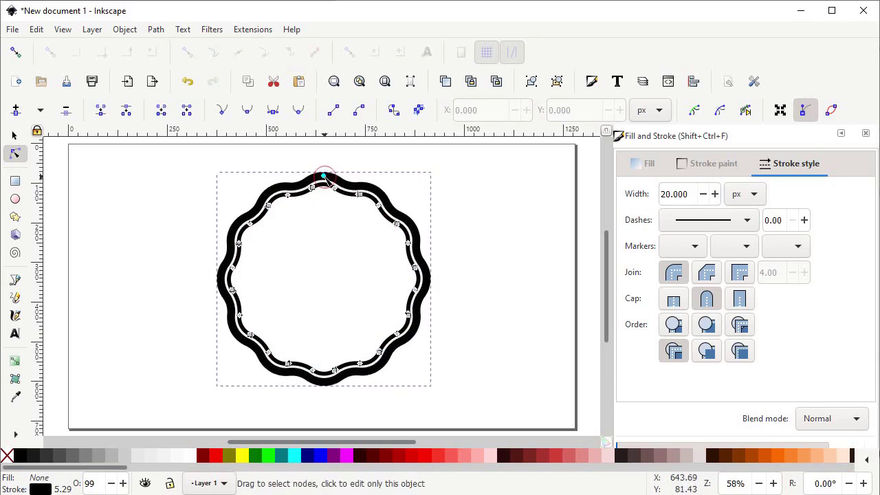
click(152, 29)
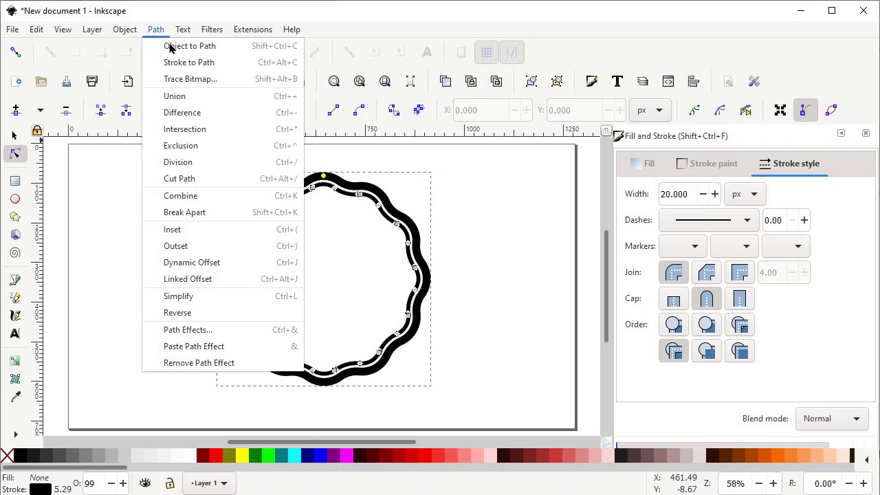
- Flatten the offset, convert both outlines' strokes to filled shapes, and nudge them down
click(169, 46)
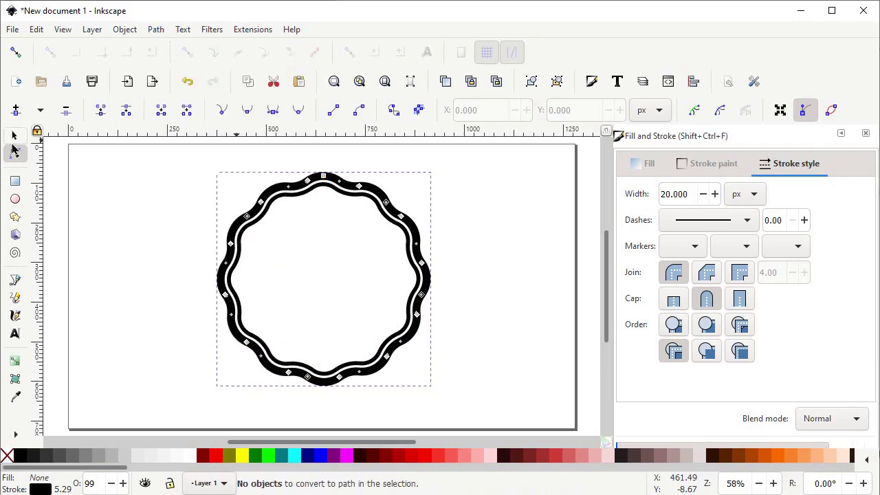
click(15, 136)
drag(469, 151, 173, 408)
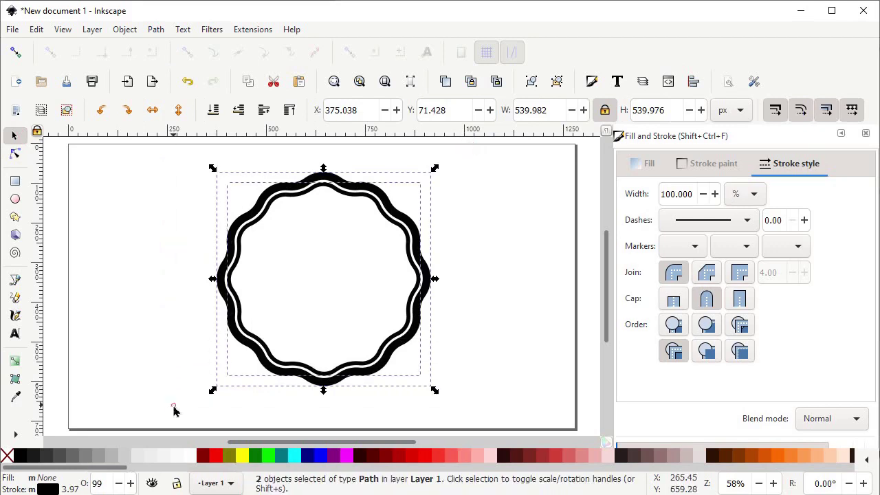
click(152, 31)
click(180, 62)
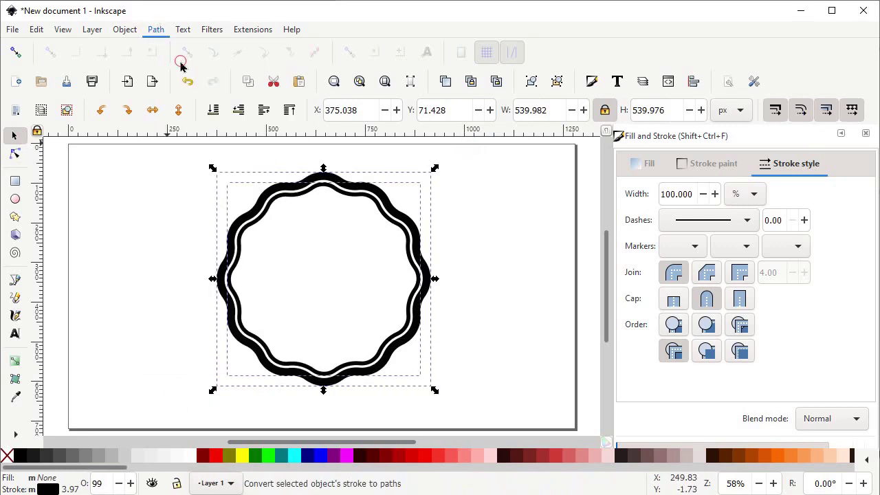
drag(383, 358, 383, 371)
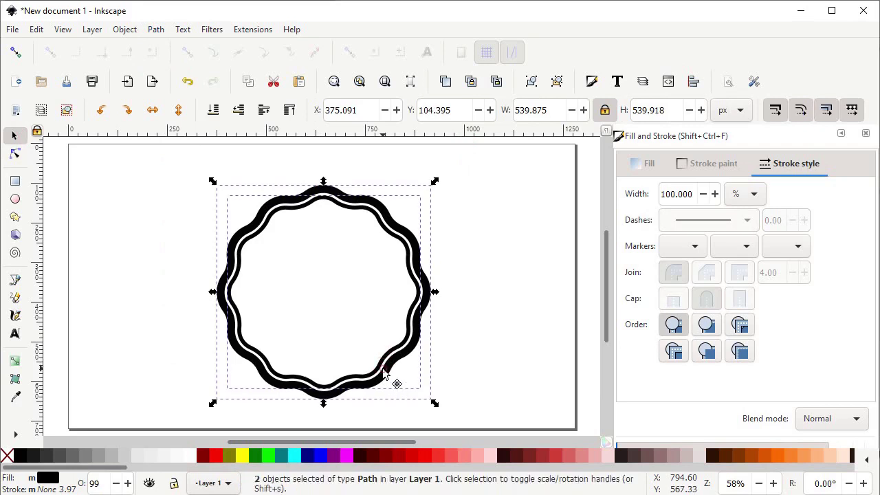
click(443, 353)
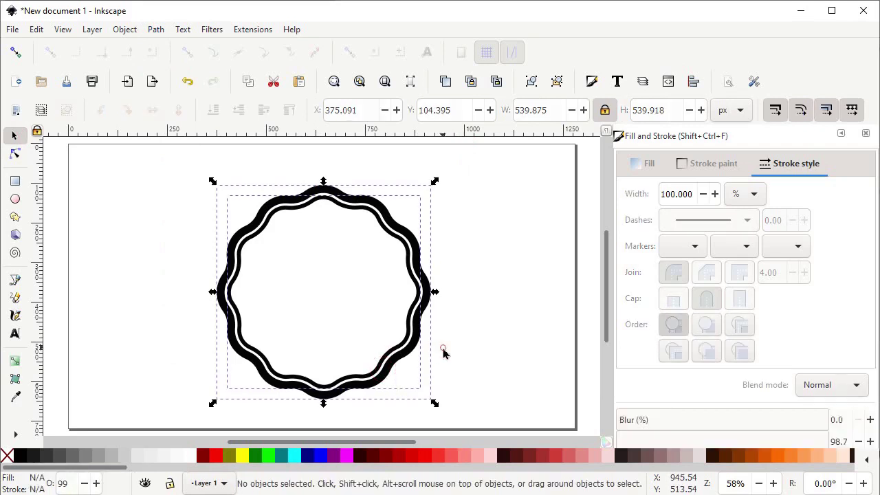
- Colour the outer ring red (#FF5555) and the inner wavy outline teal (#008080)
click(431, 294)
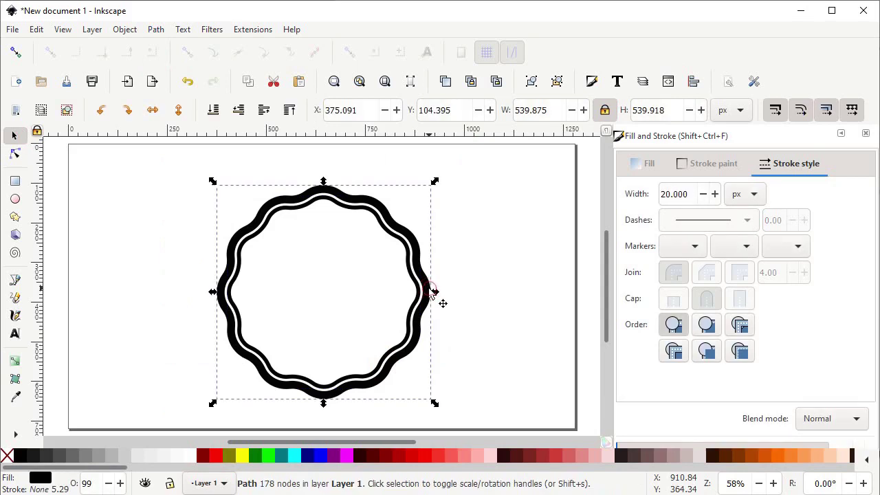
click(454, 455)
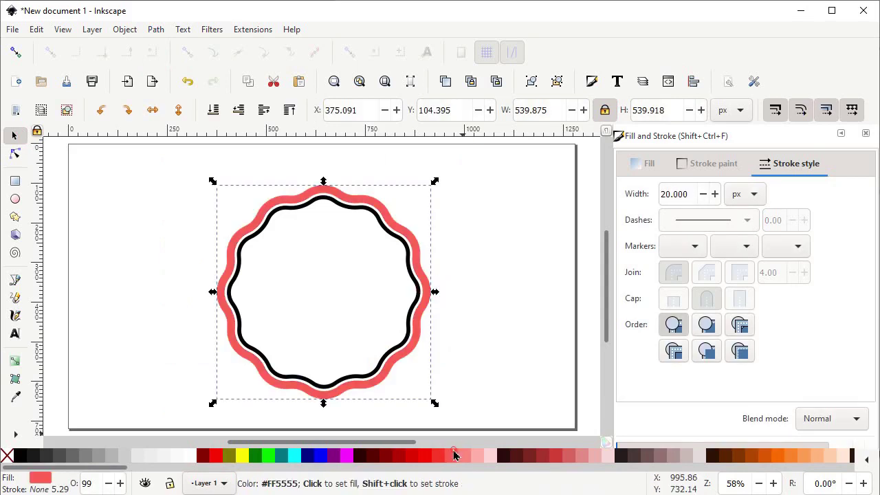
click(412, 349)
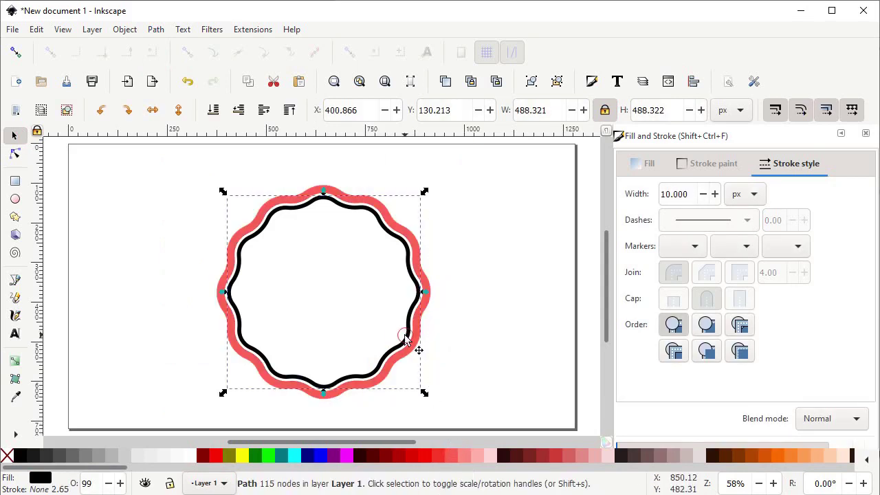
click(282, 455)
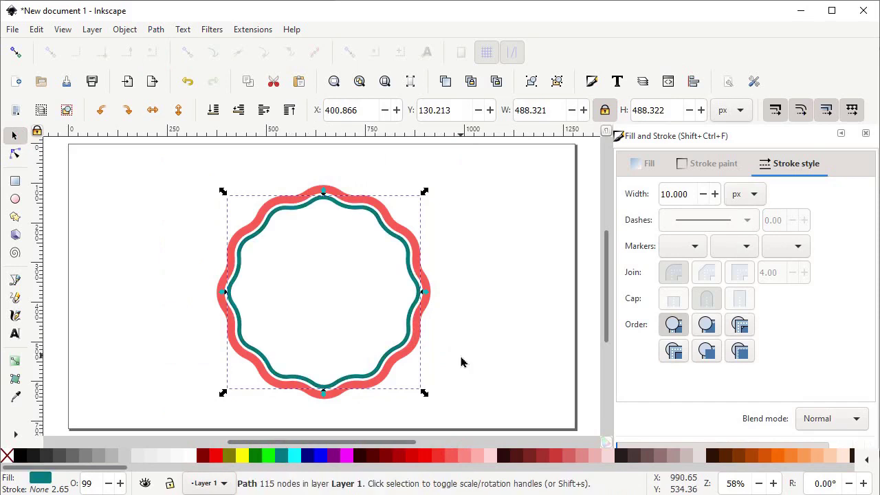
click(14, 278)
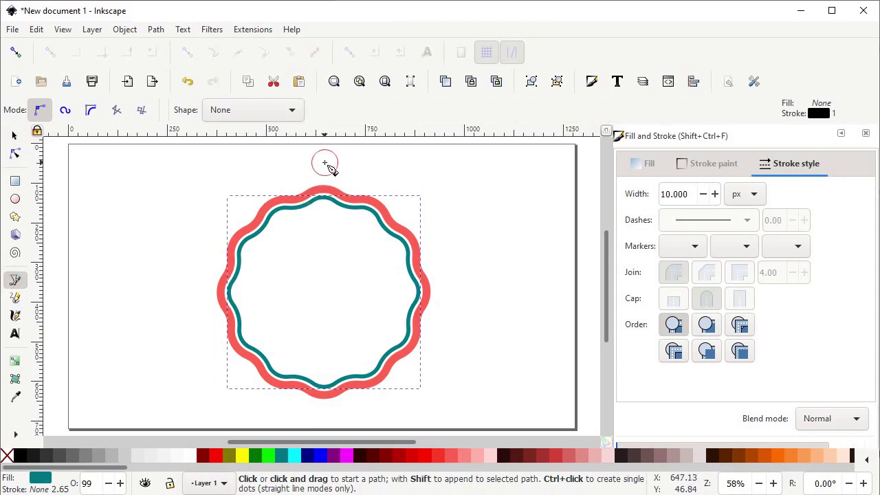
- Draw a straight vertical line from above the badge to below it
ctrl+click(324, 164)
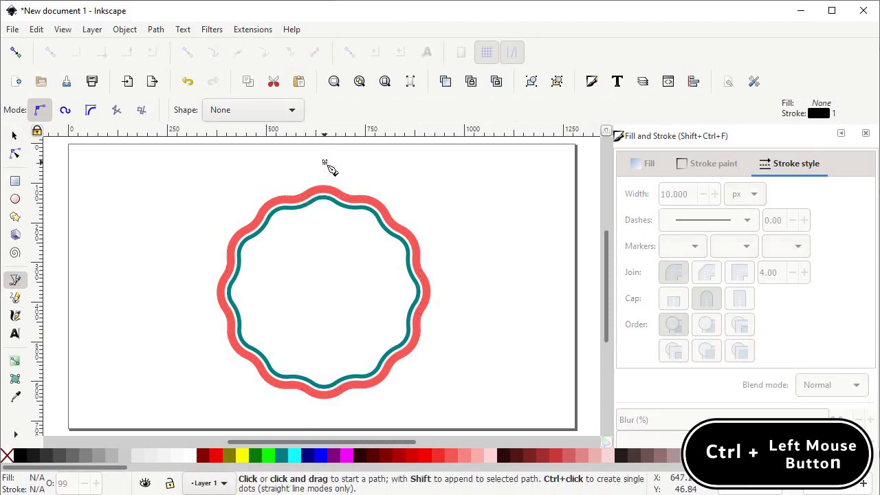
click(325, 163)
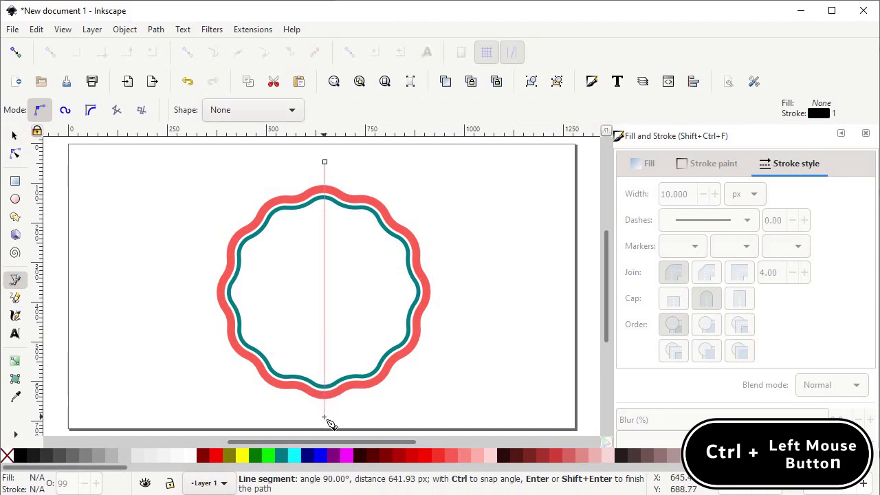
click(325, 418)
key(Return)
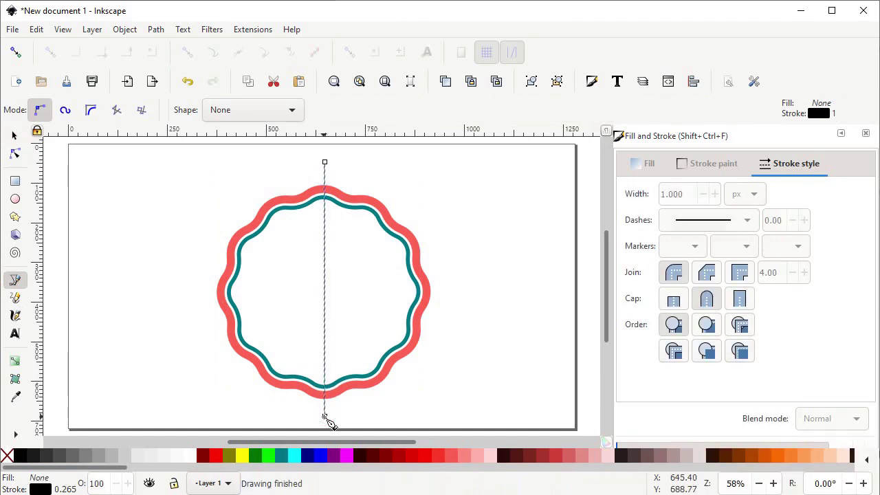
- Centre the line and both rings on the vertical and horizontal axes, relative to the last selected object
click(15, 138)
drag(193, 145, 458, 441)
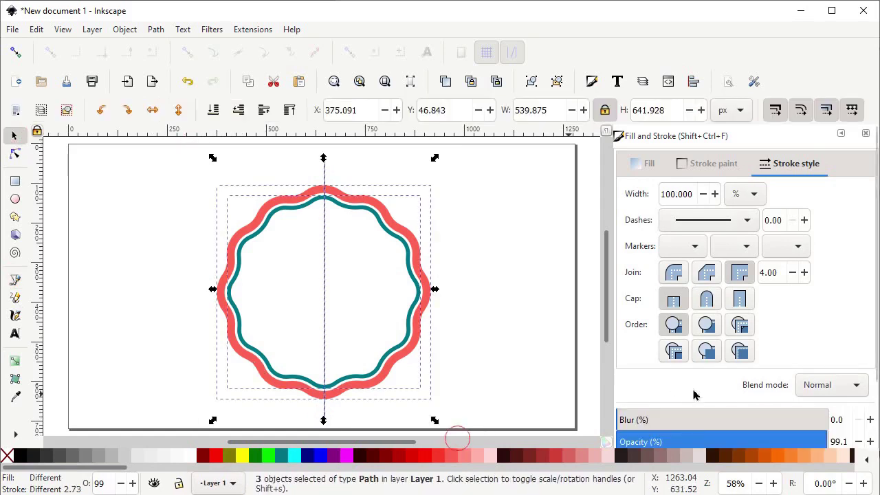
scroll(693, 393, down, 1)
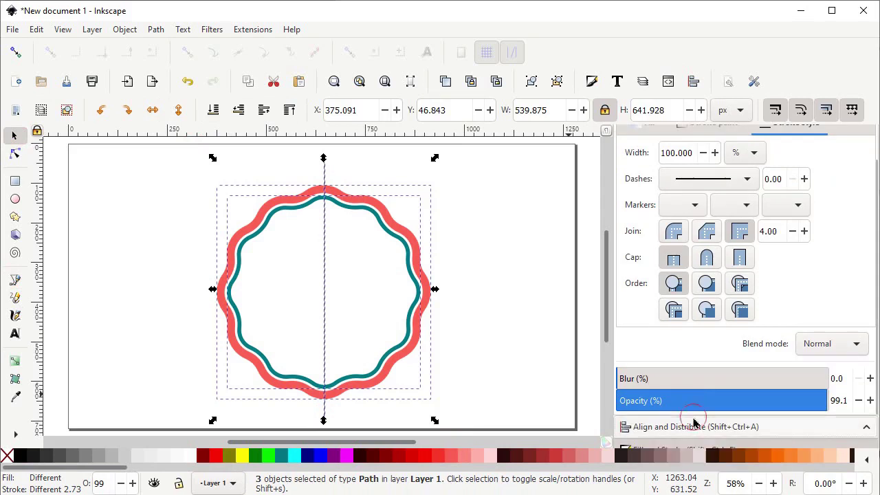
click(693, 419)
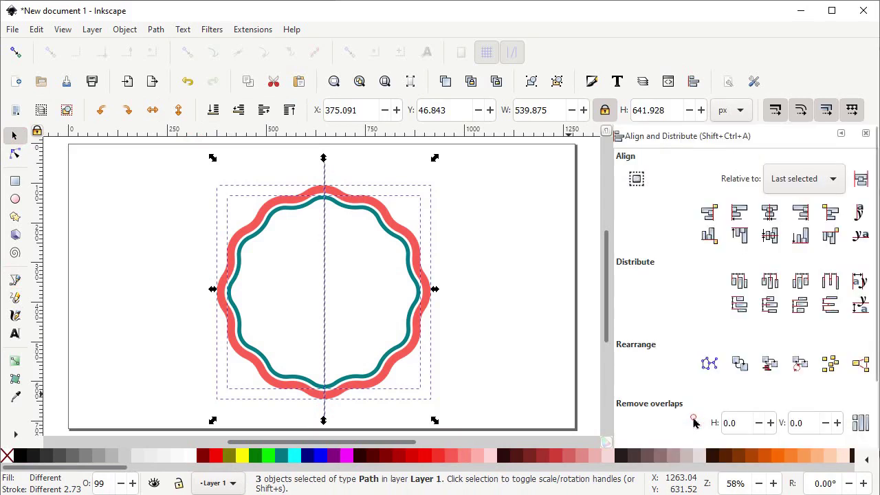
click(794, 178)
click(809, 181)
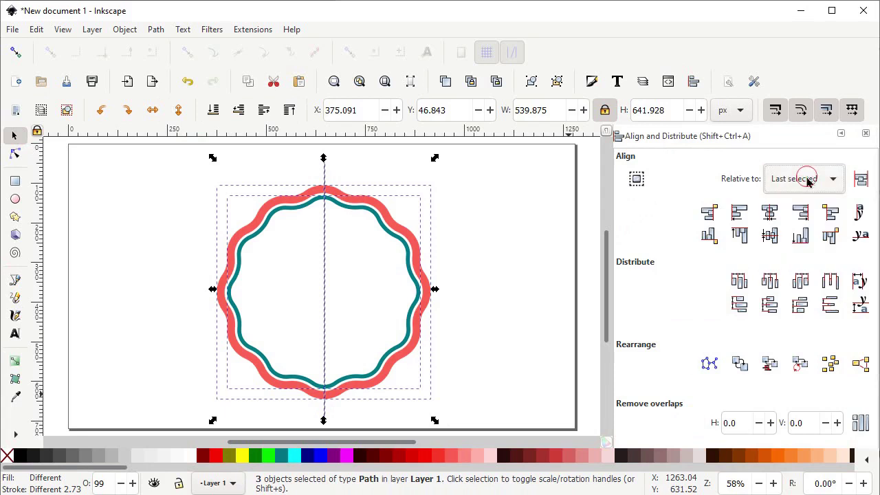
click(770, 213)
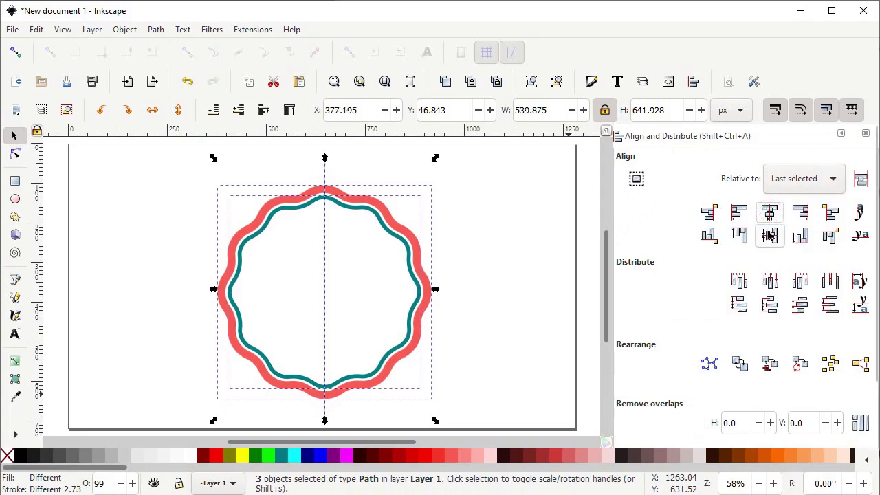
click(770, 235)
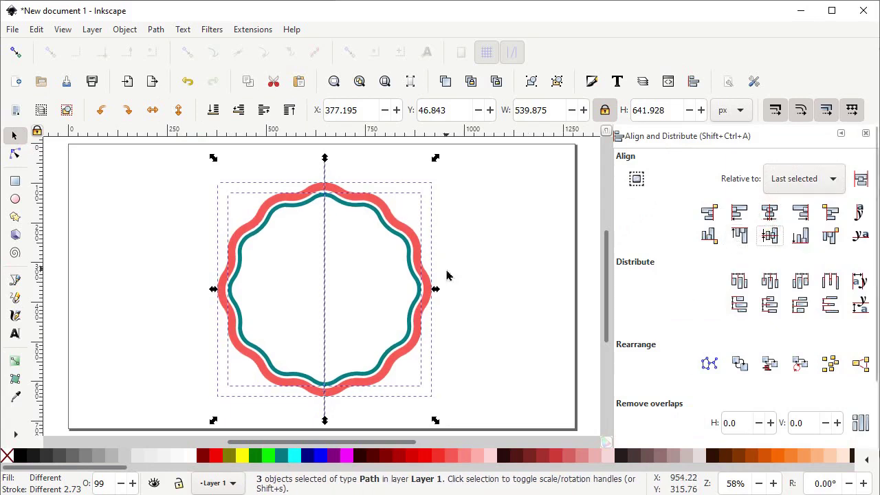
click(482, 259)
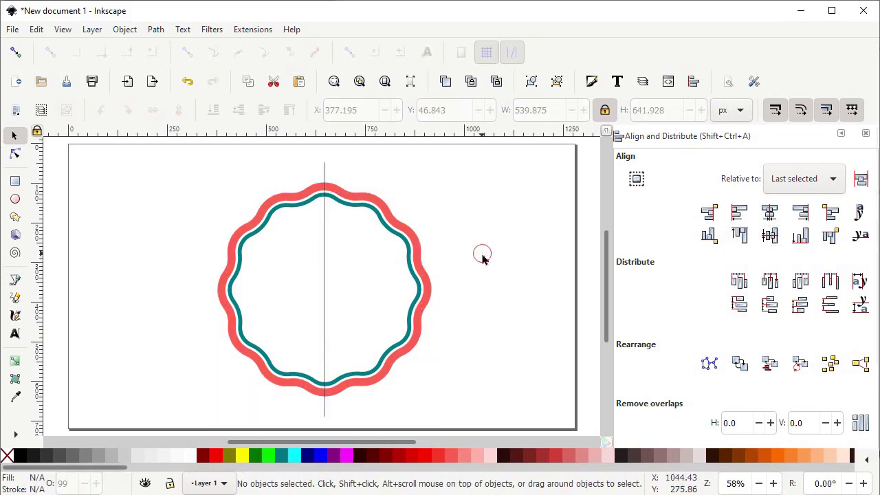
- Apply a Rotate copies path effect to the vertical line
click(327, 248)
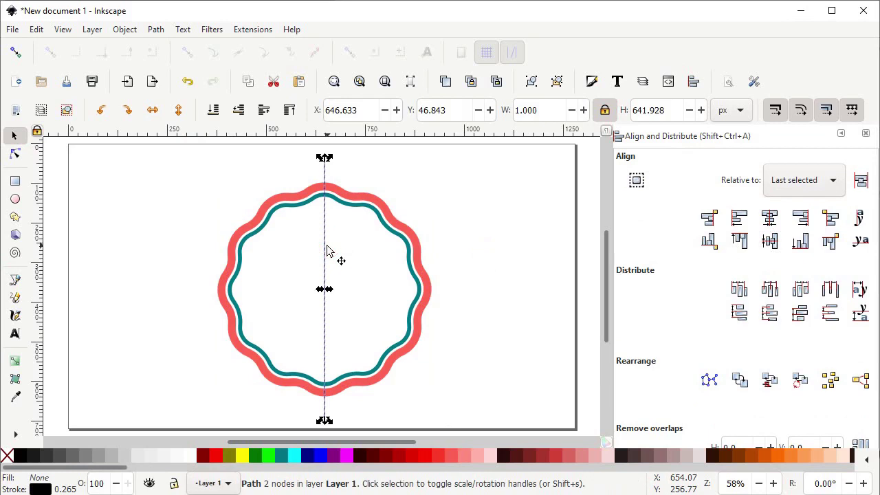
click(151, 29)
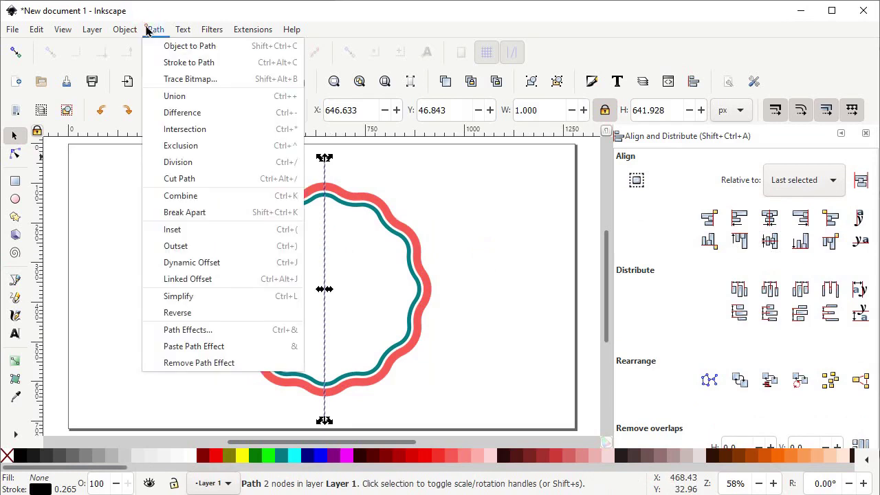
click(180, 330)
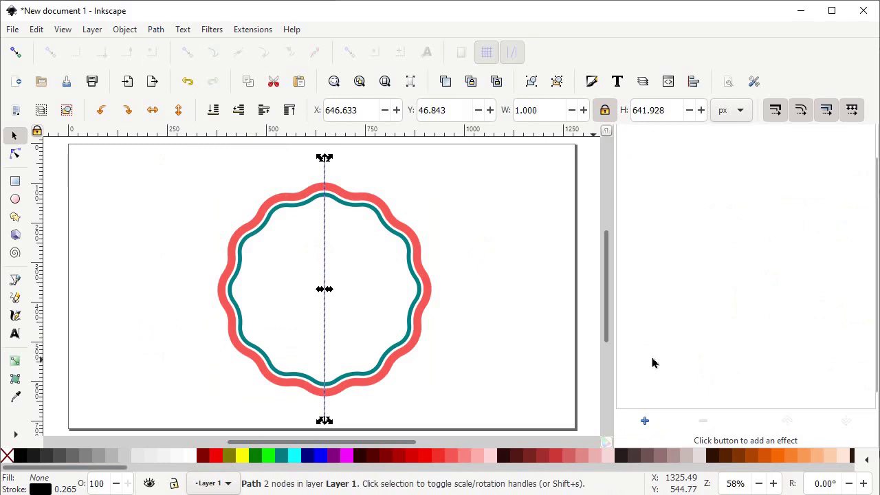
click(646, 420)
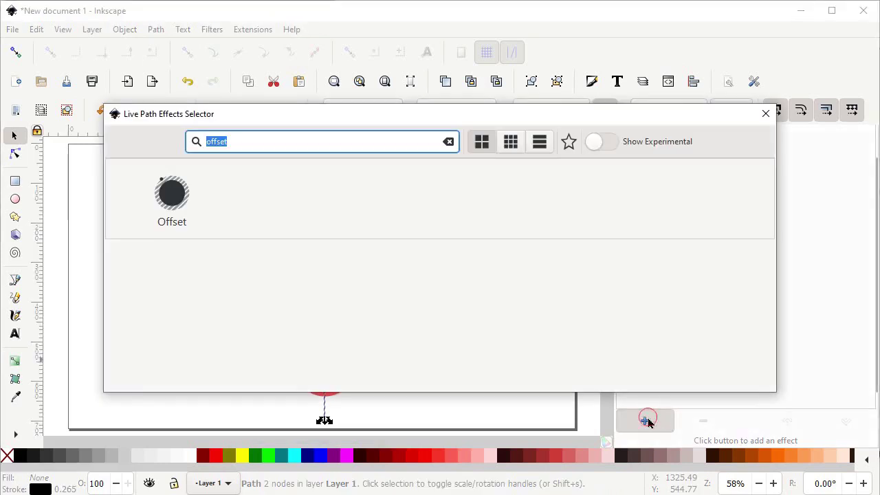
double_click(254, 145)
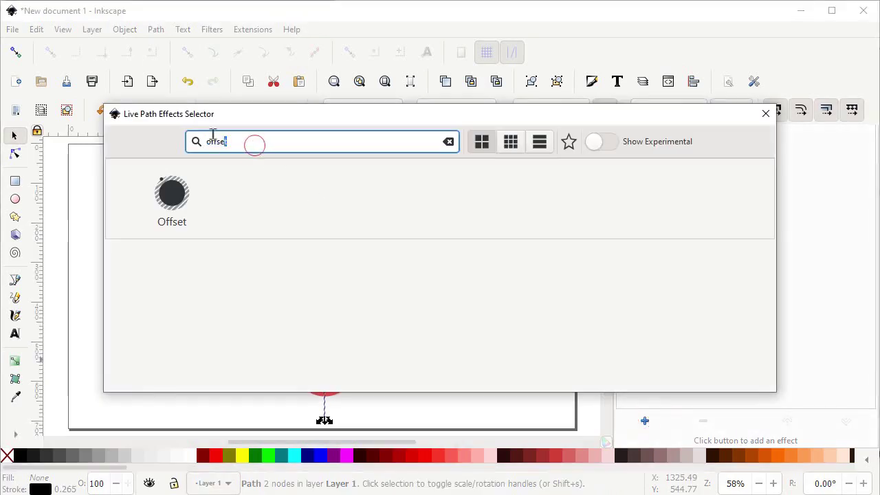
text(rotate)
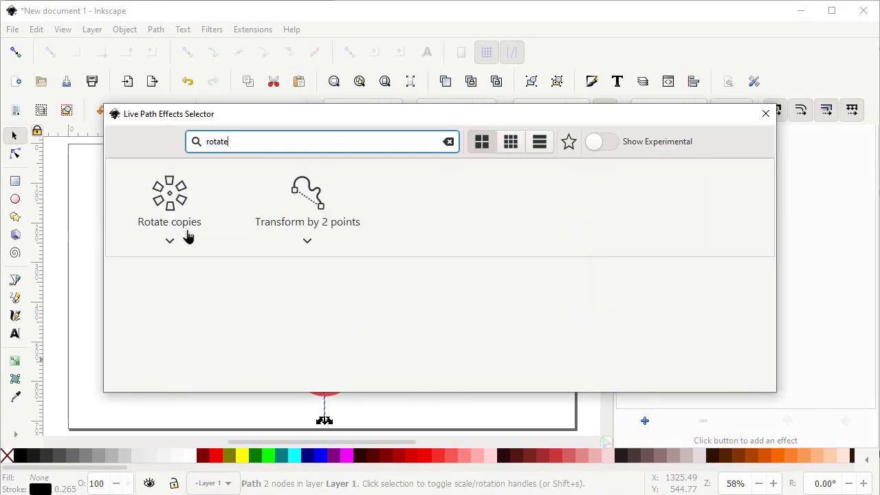
click(182, 223)
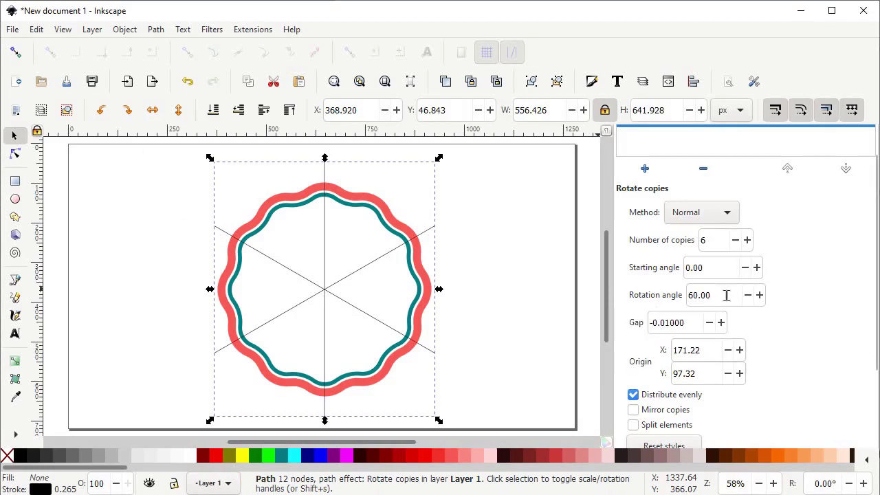
- Set the Rotate copies rotation angle to 0.5 and the number of copies to 60
drag(725, 295, 652, 290)
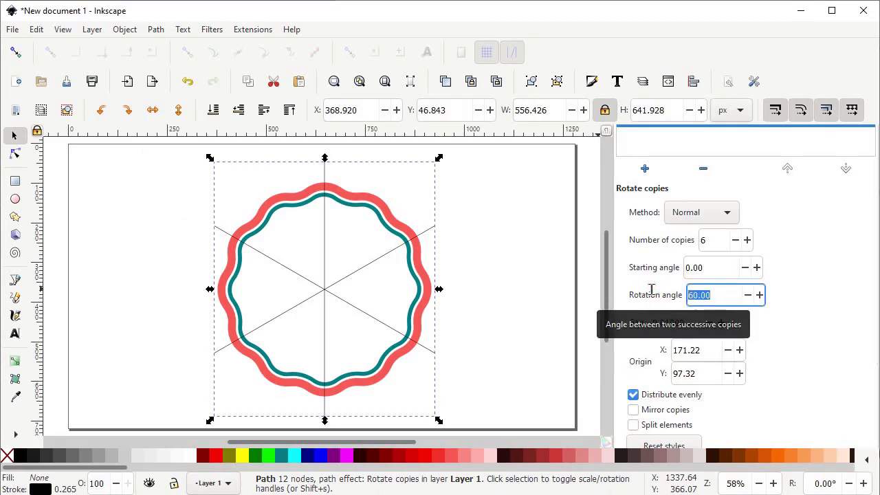
text(0.5)
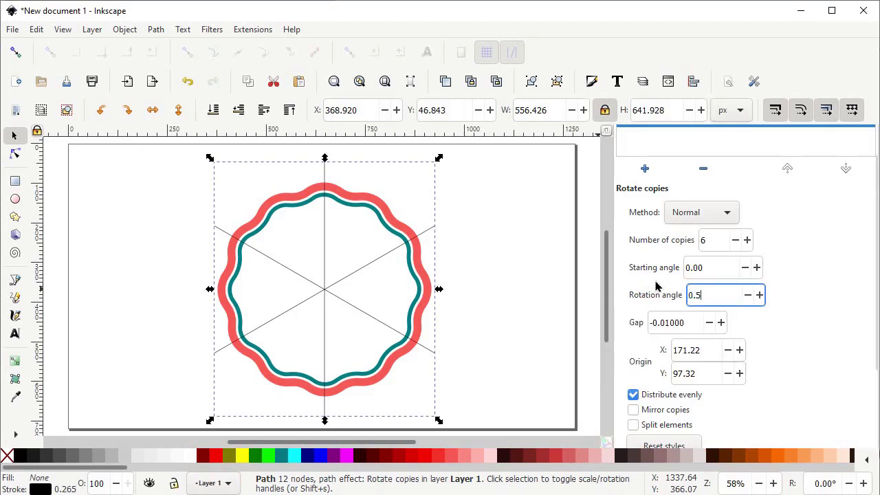
click(710, 245)
text(0)
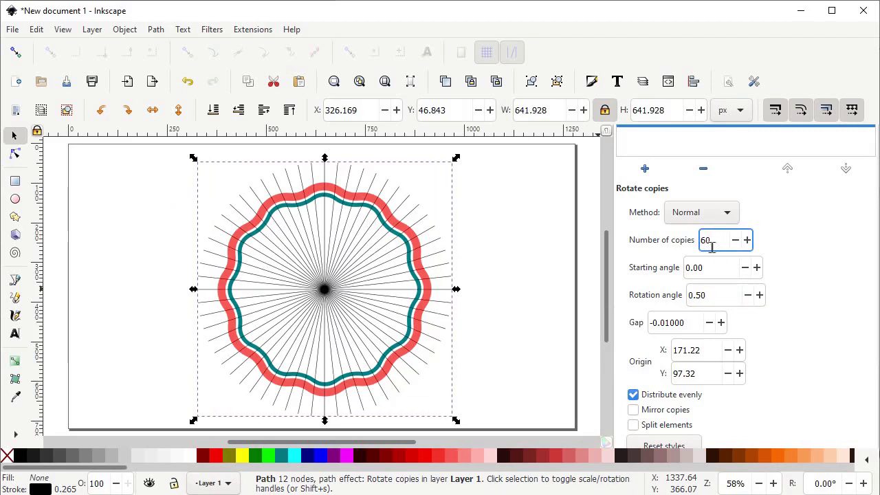
- Bake the rotated copies into a real path and set its stroke width to 10 px
click(160, 31)
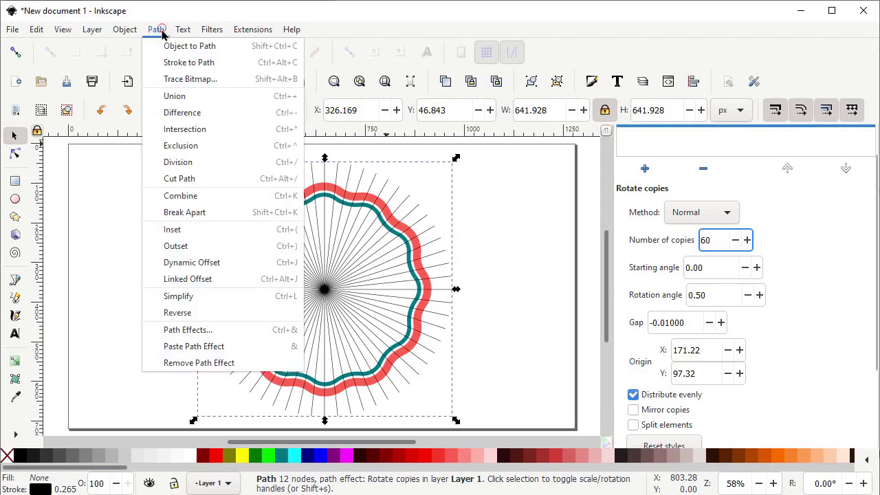
click(190, 46)
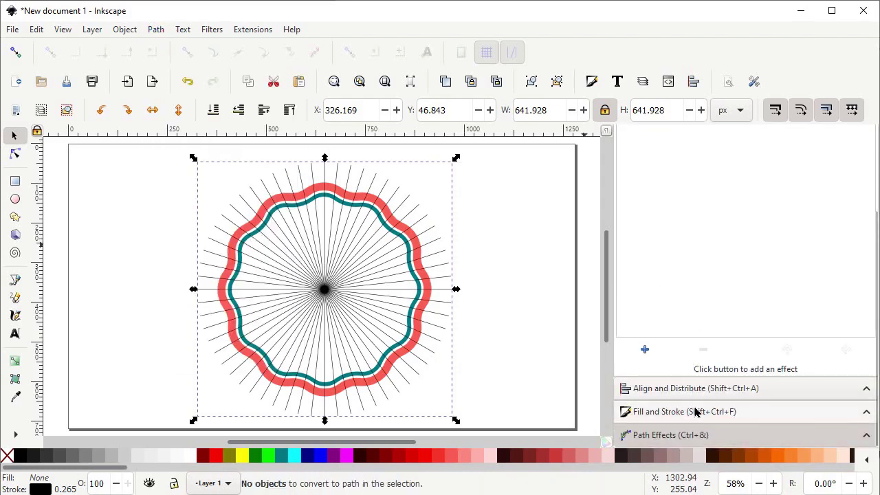
click(694, 411)
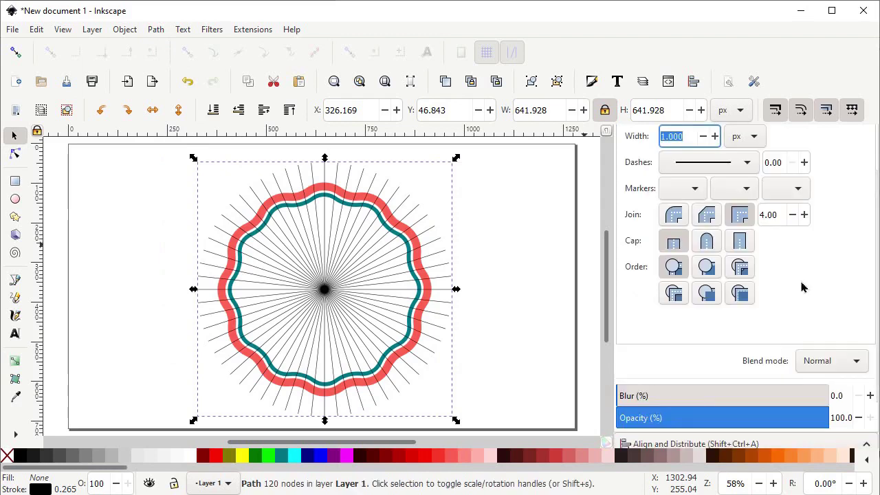
drag(691, 177, 651, 175)
text(10)
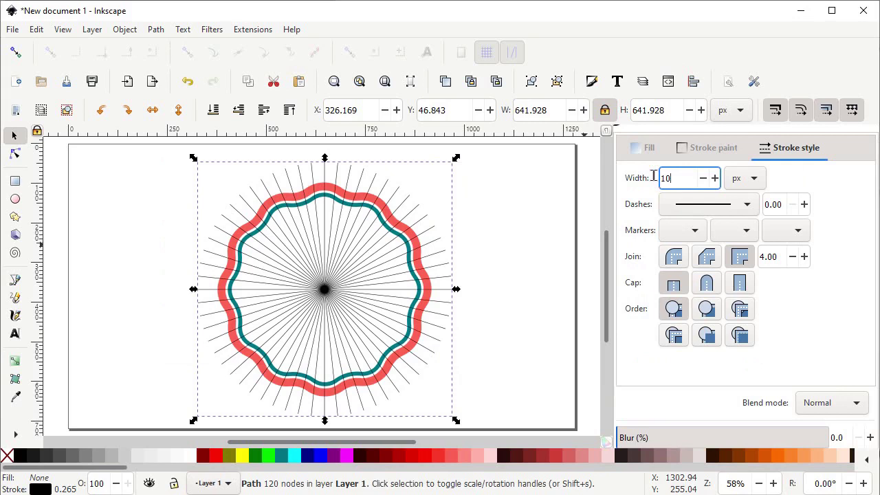
key(Return)
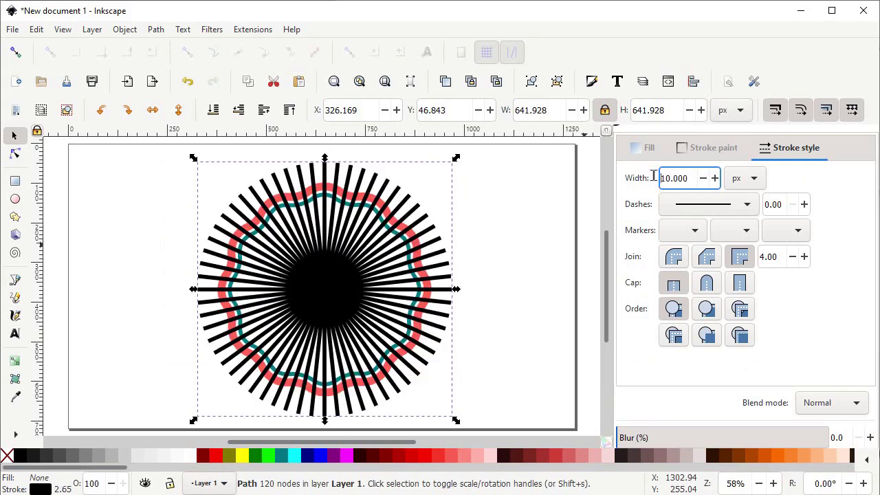
- Convert the thickened sunburst strokes into a filled 180-node path
click(155, 29)
click(169, 48)
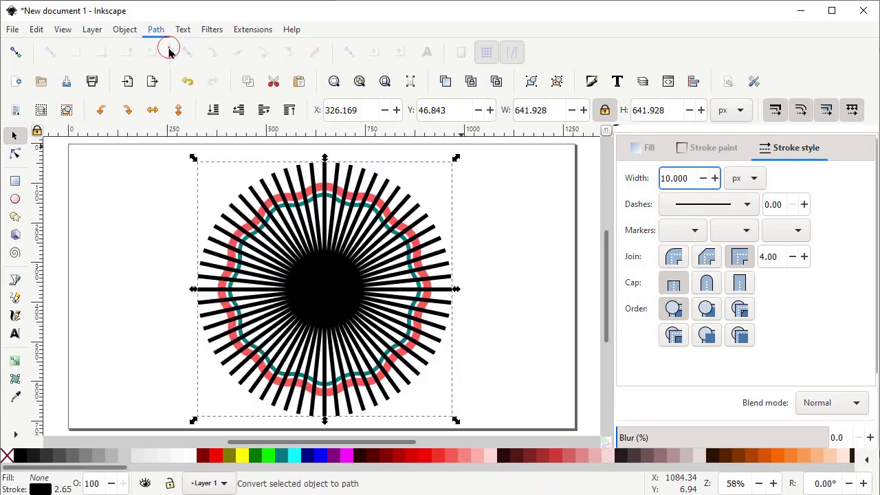
click(156, 29)
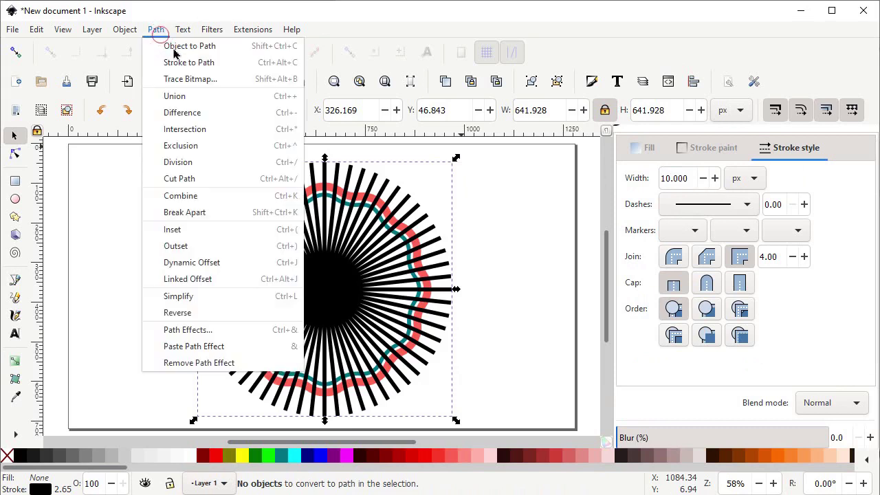
click(178, 62)
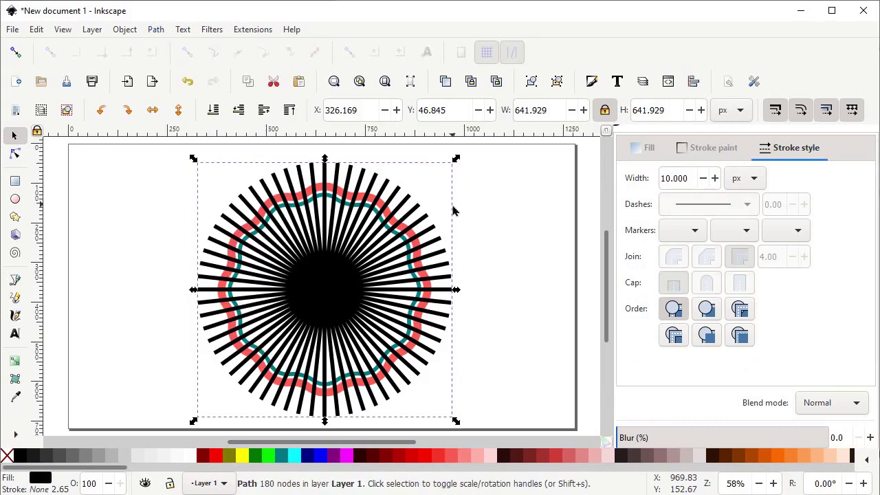
key(z)
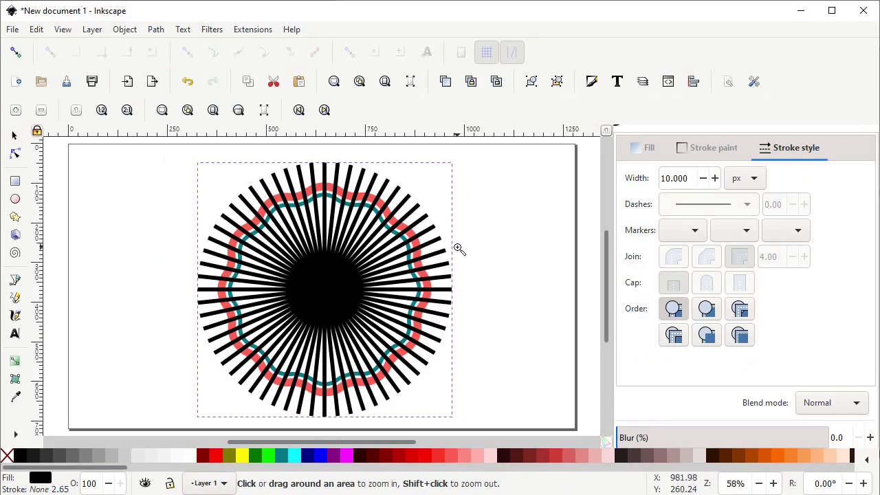
- Select the red wavy ring together with one black sunburst bar
mouse_move(456, 249)
mouse_down()
mouse_move(417, 300)
mouse_move(420, 293)
mouse_up()
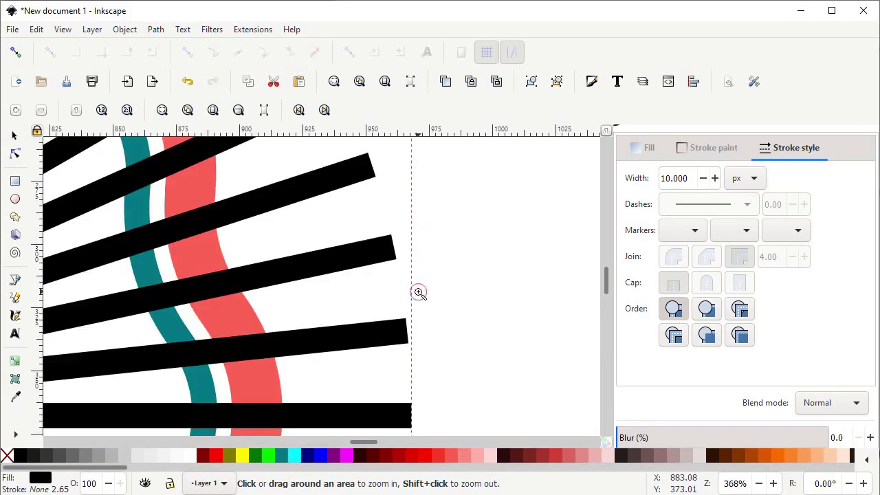
click(16, 138)
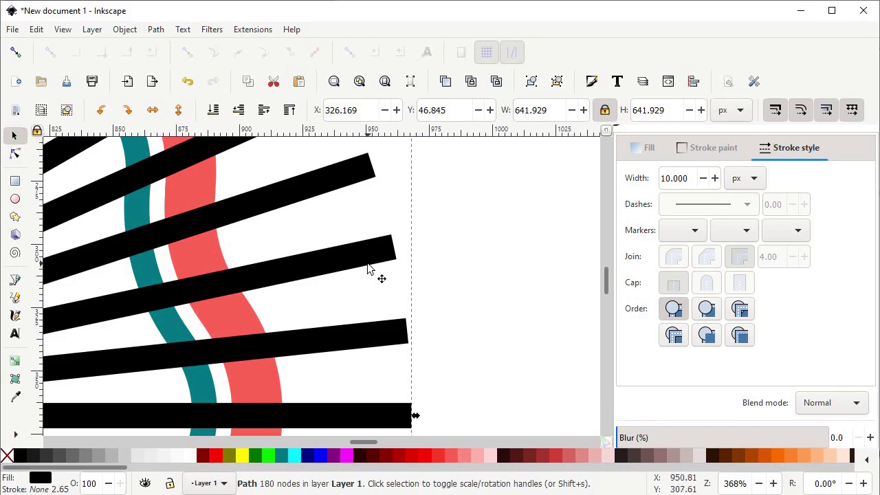
shift+click(517, 292)
key(shift)
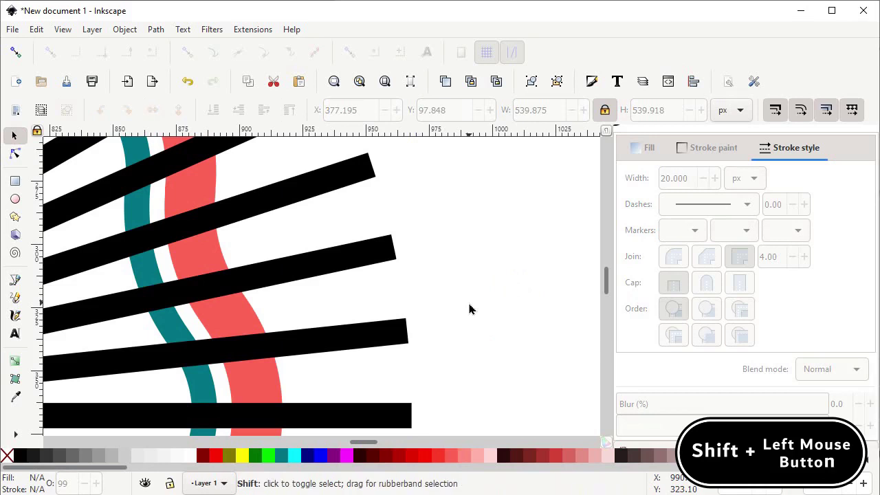
shift+click(268, 383)
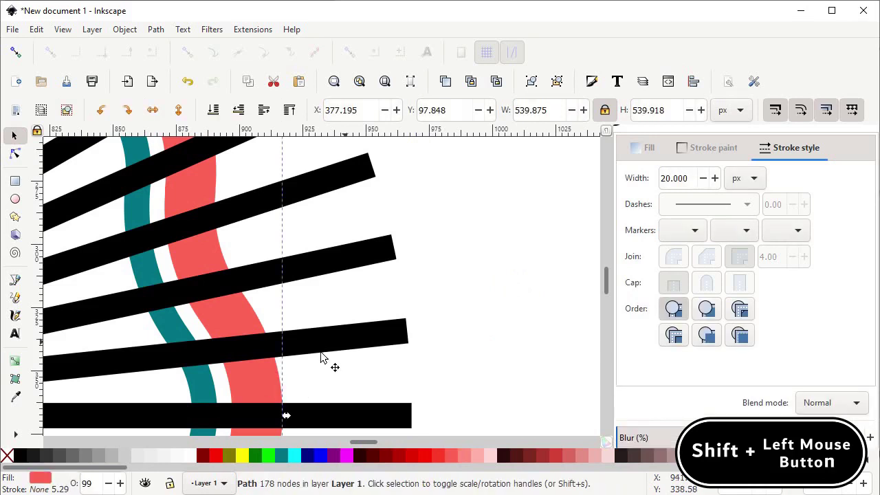
shift+click(364, 338)
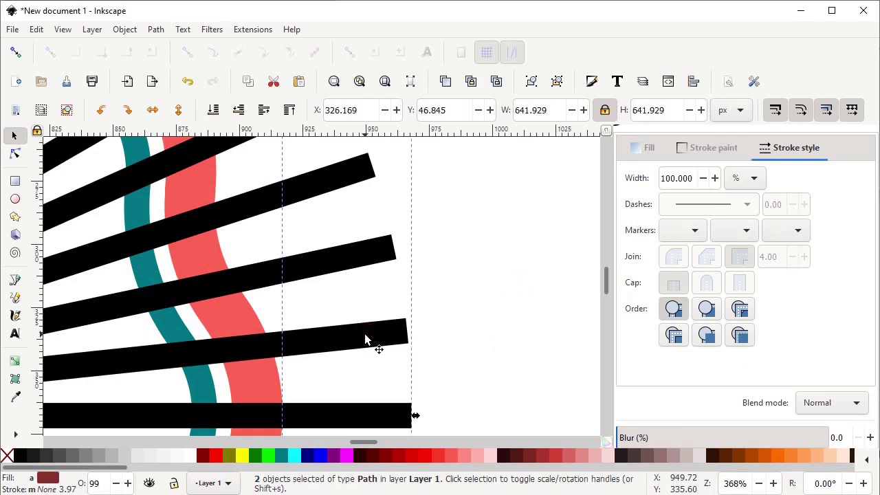
click(387, 85)
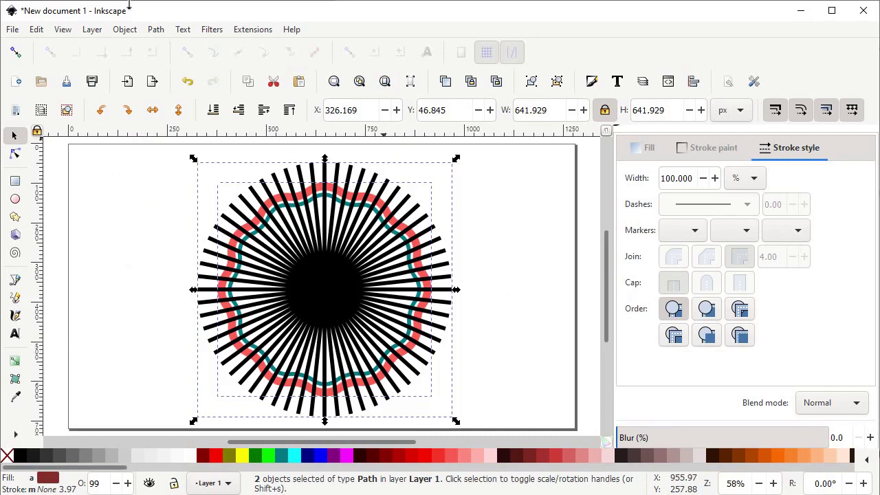
- Subtract the sunburst from the red ring, then union the dashed ring with the wavy line
click(155, 30)
click(190, 113)
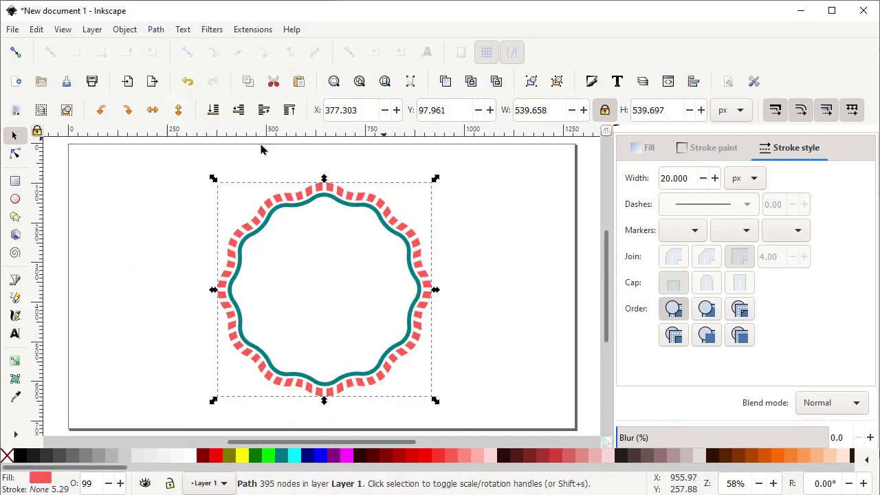
drag(471, 164, 173, 419)
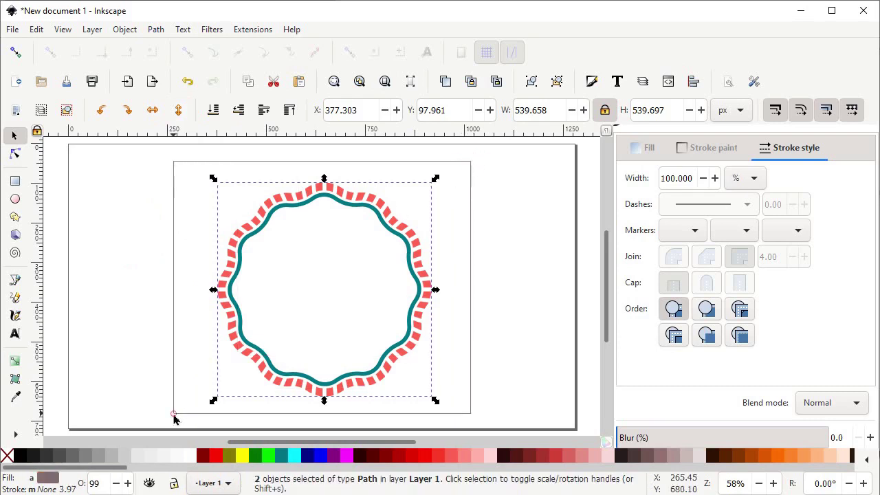
click(157, 29)
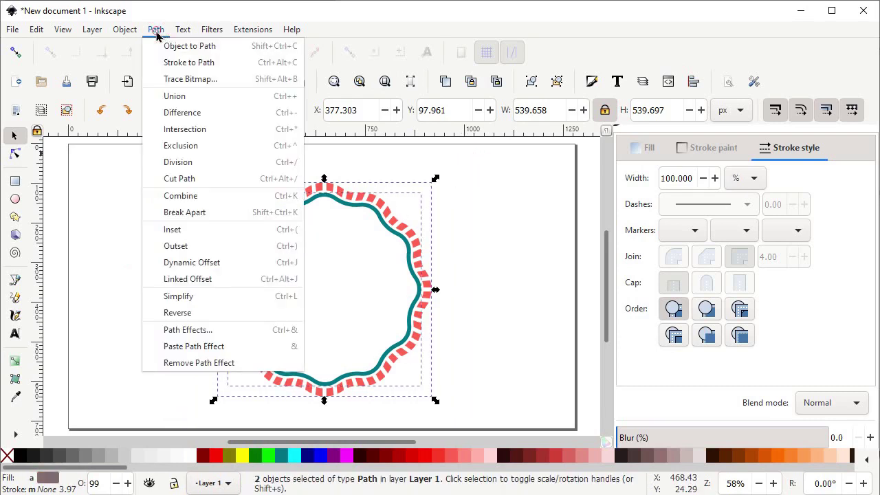
click(173, 92)
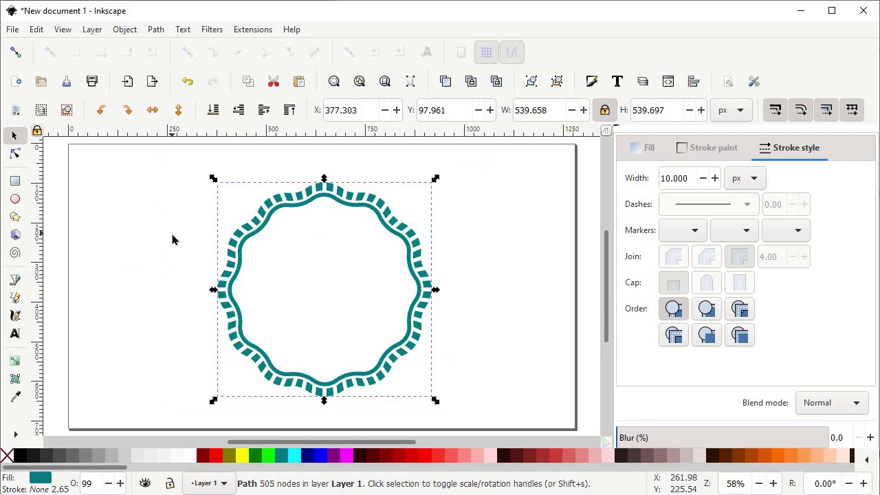
- Draw a rectangle across the middle of the ring and remove its outline
click(15, 180)
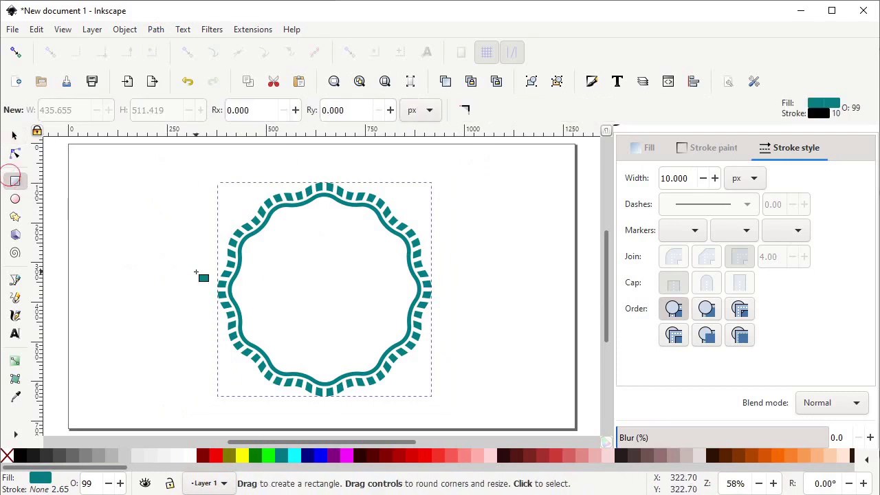
mouse_move(194, 255)
mouse_down()
mouse_move(335, 302)
mouse_move(448, 328)
mouse_move(458, 322)
mouse_up()
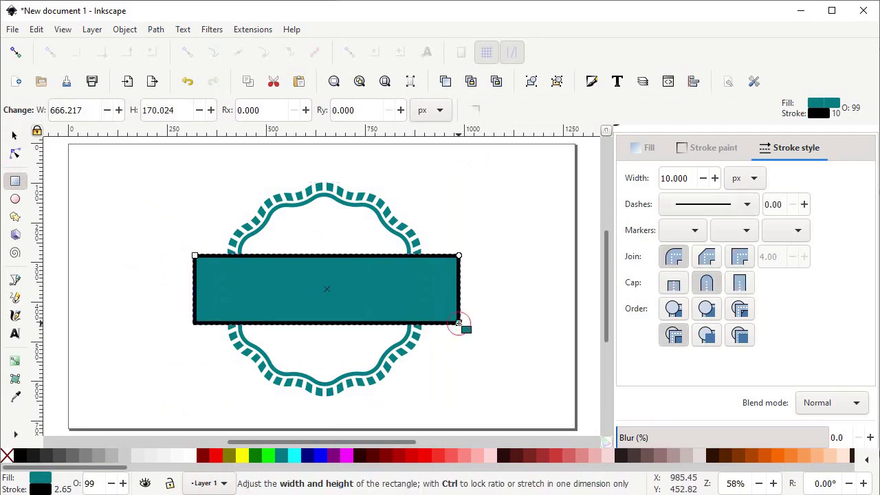
shift+click(458, 322)
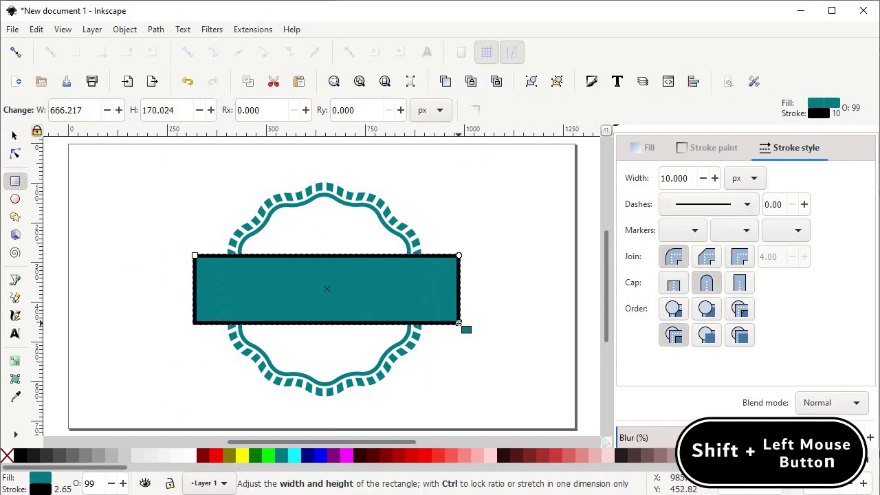
key(shift)
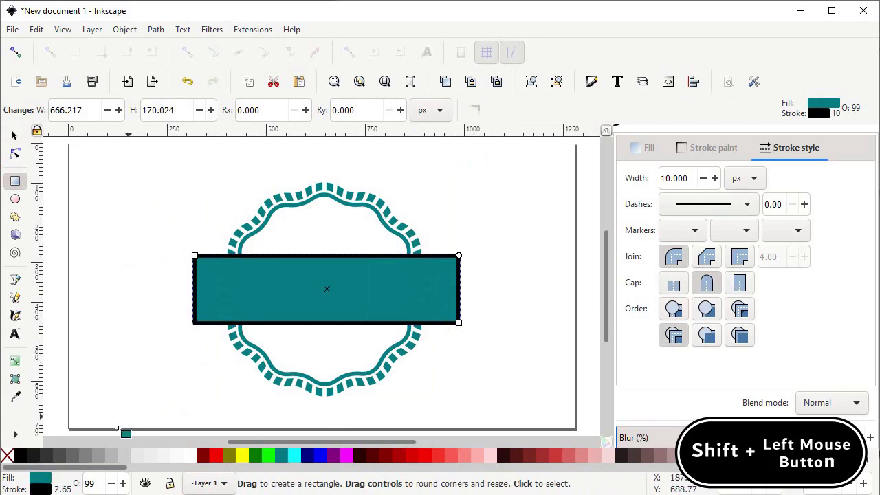
shift+click(7, 456)
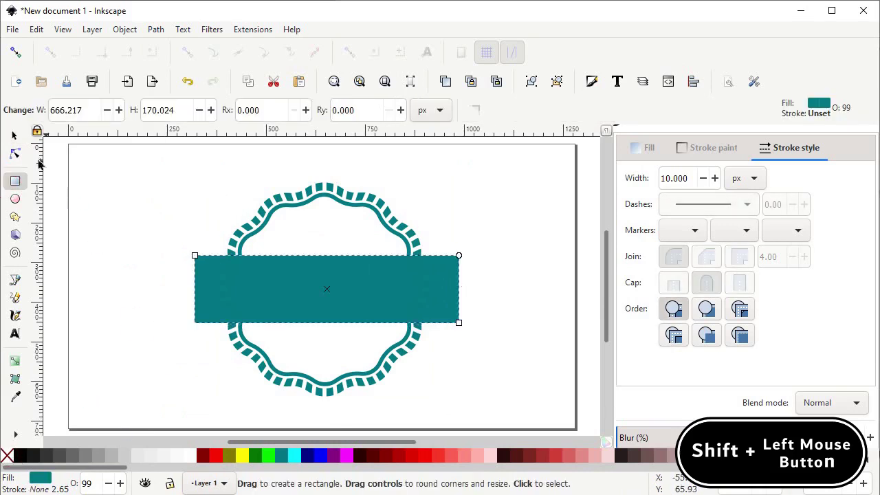
- Resize the rectangle to 650 px wide and 140 px tall
click(14, 136)
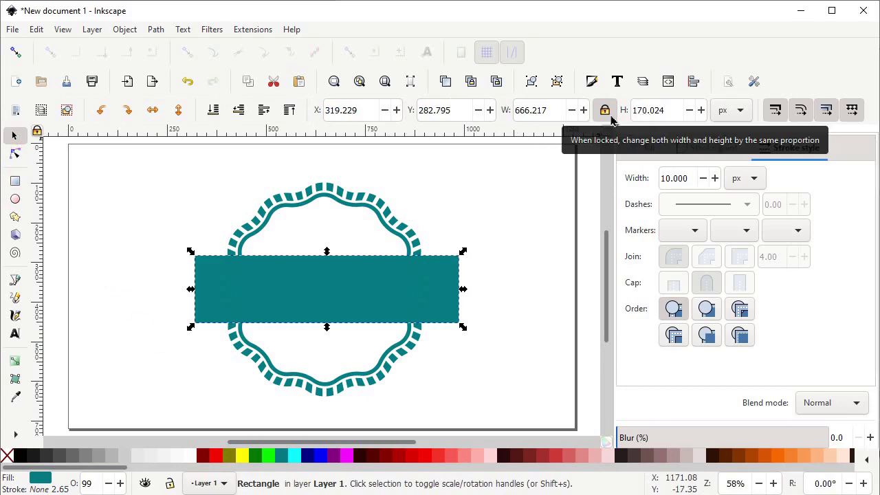
drag(549, 110, 509, 111)
text(6)
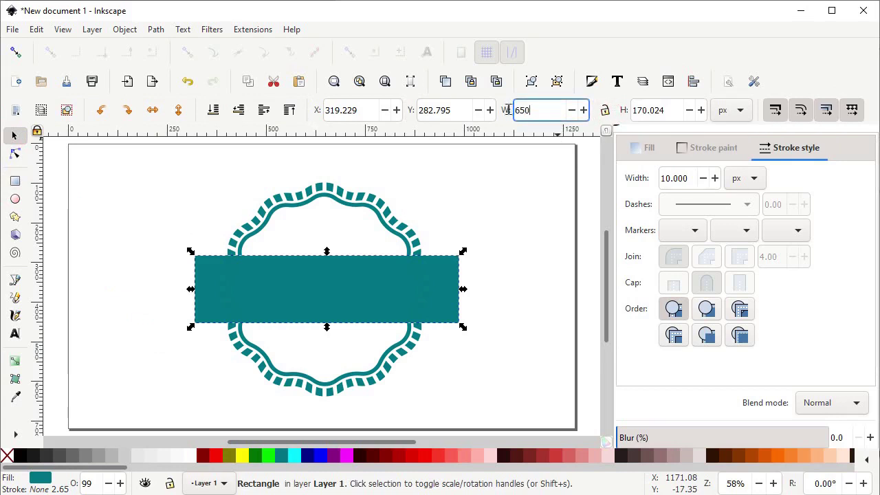
text(50)
key(Return)
drag(665, 111, 620, 110)
text(14)
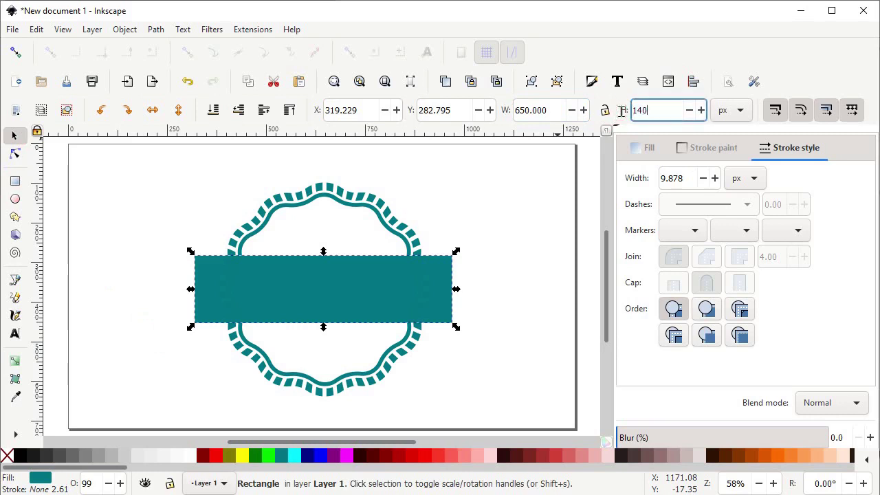
text(0)
key(Return)
drag(487, 148, 161, 413)
- Centre the ring on the teal rectangle on both axes, relative to the last selected object
scroll(632, 378, down, 3)
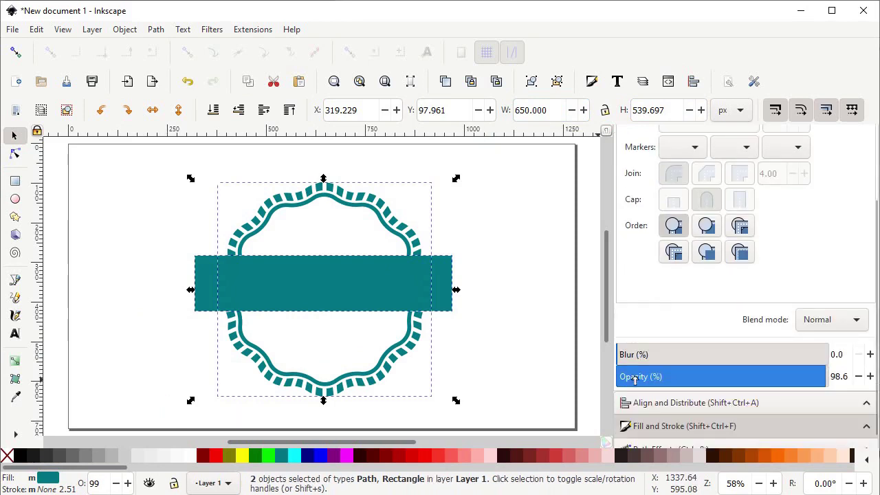
click(662, 403)
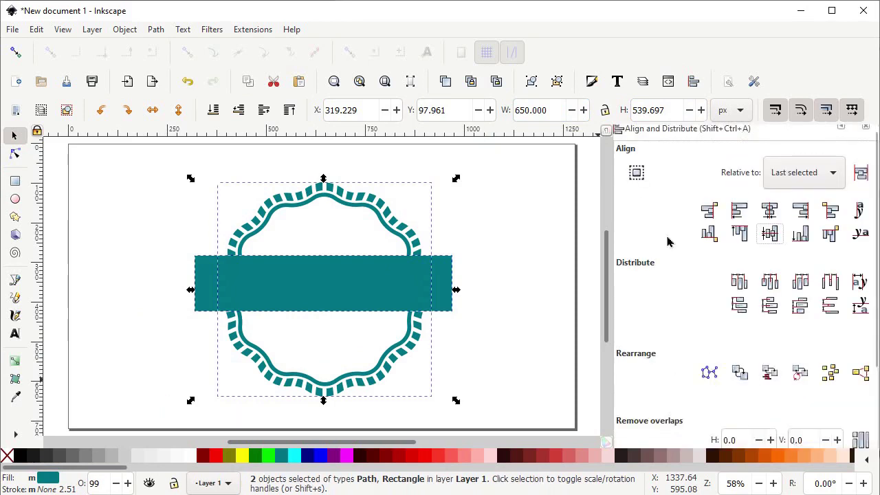
click(800, 184)
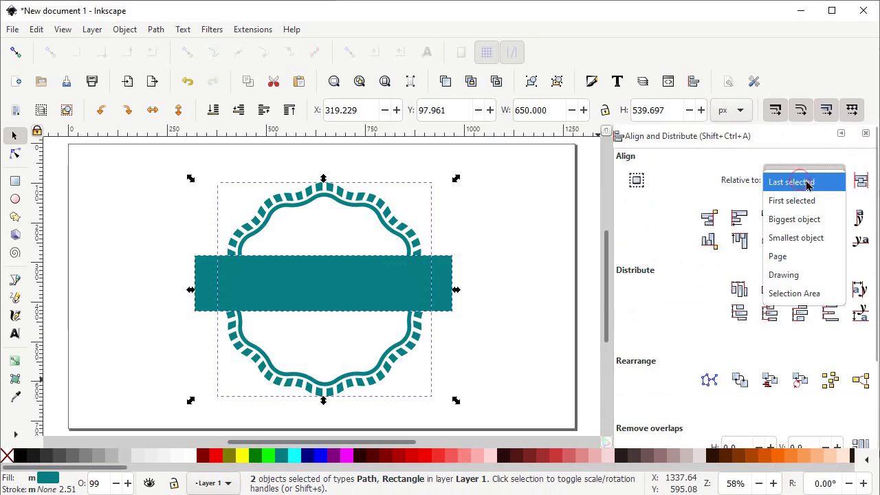
click(807, 184)
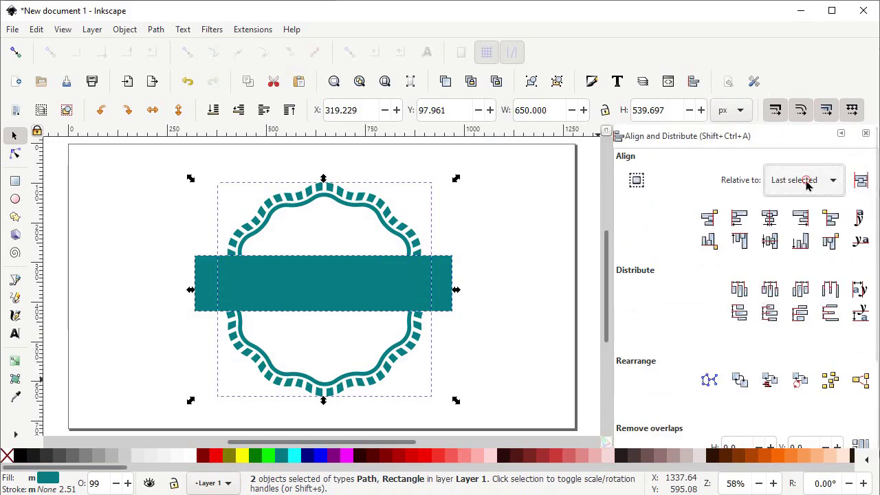
click(773, 228)
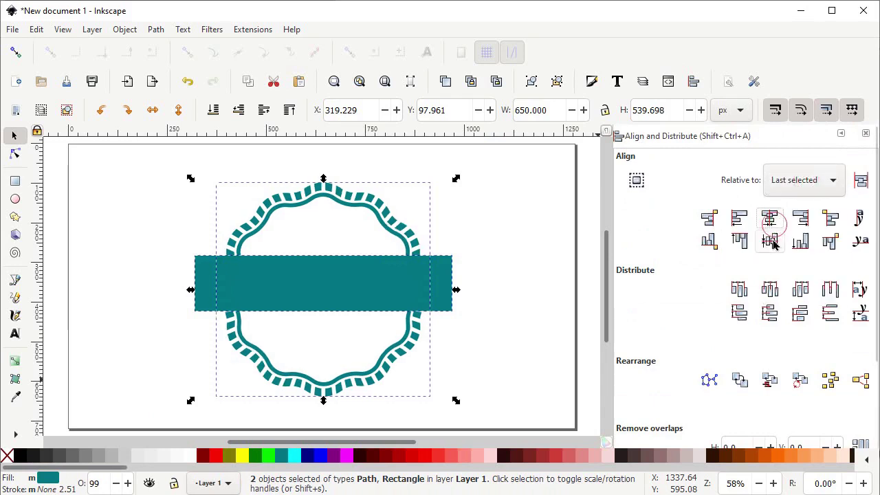
click(773, 242)
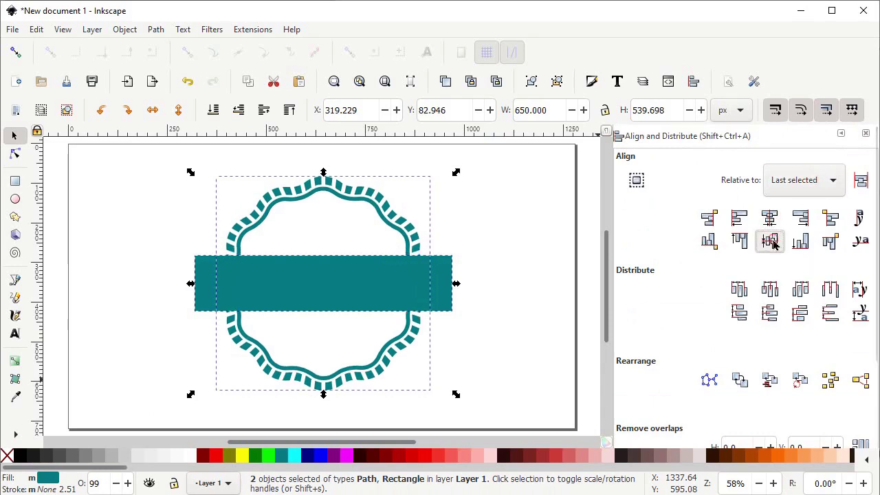
click(465, 326)
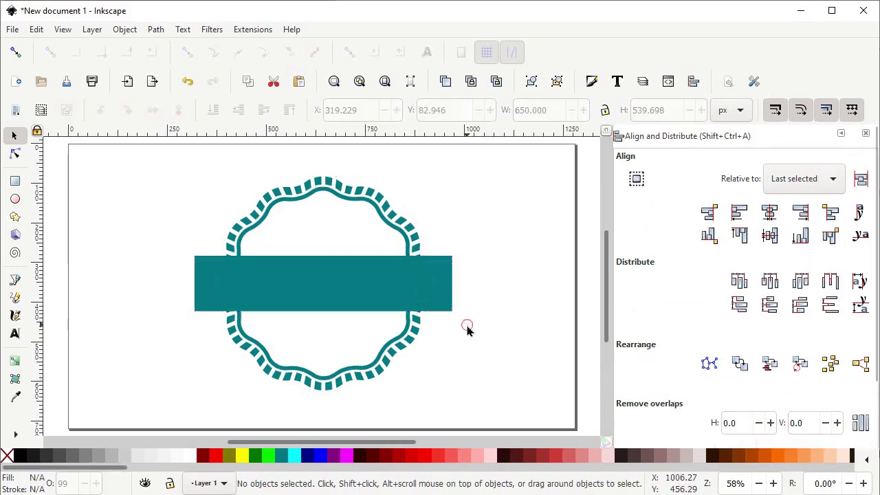
- Draw a vertical cutting line across the ring with the Pen tool
click(15, 279)
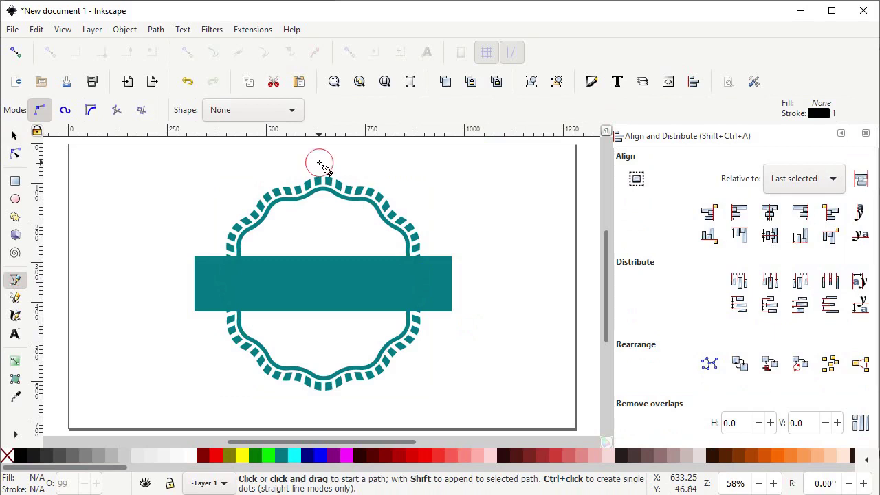
ctrl+click(318, 161)
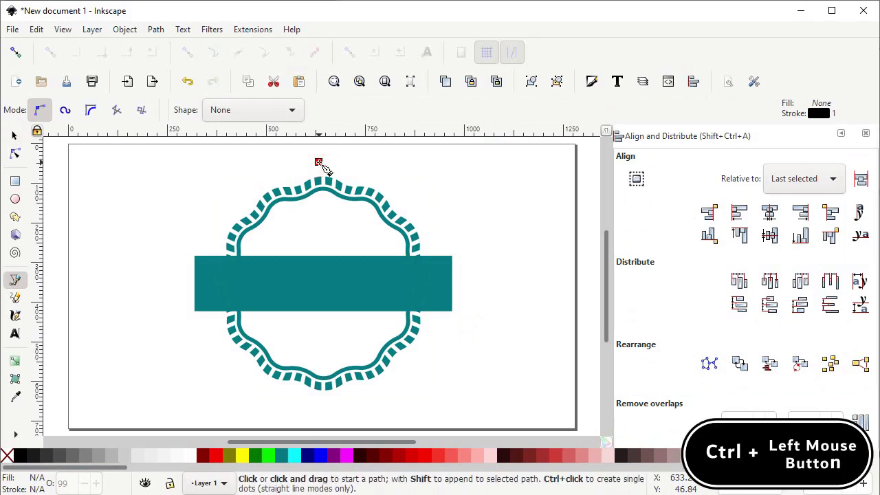
ctrl+click(313, 408)
key(Return)
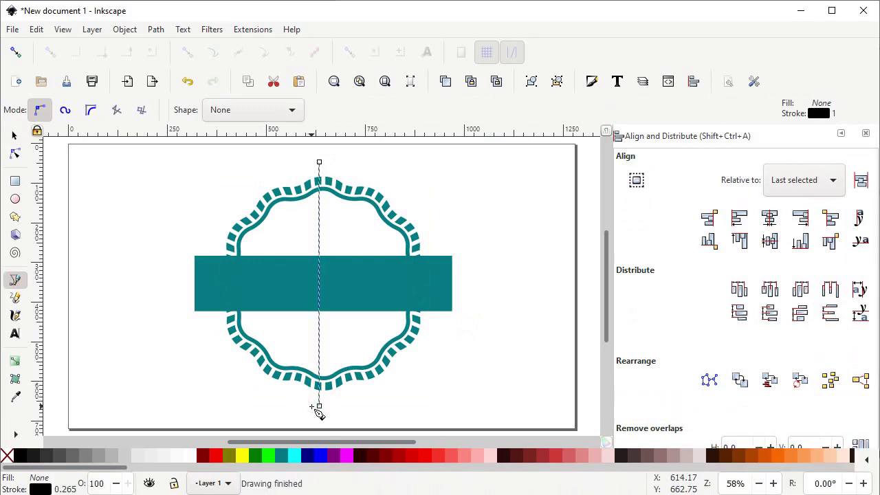
- Centre the line on the rectangle and divide the rectangle into two halves
click(15, 136)
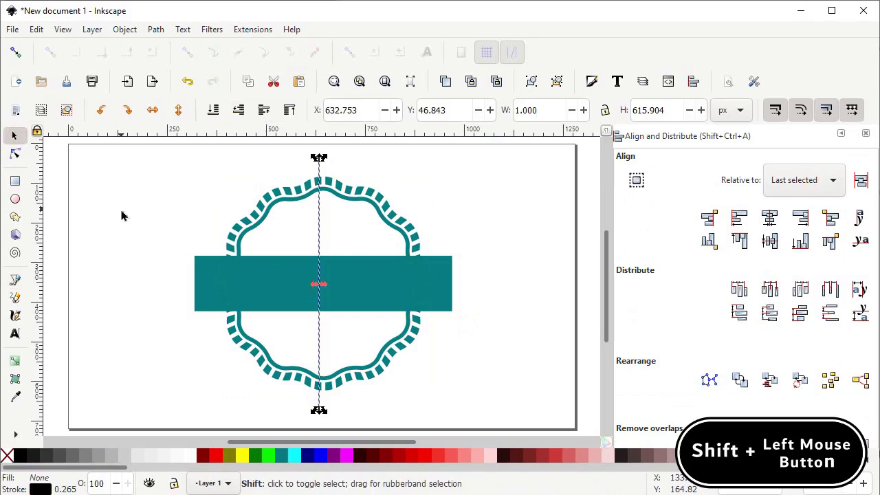
shift+click(369, 284)
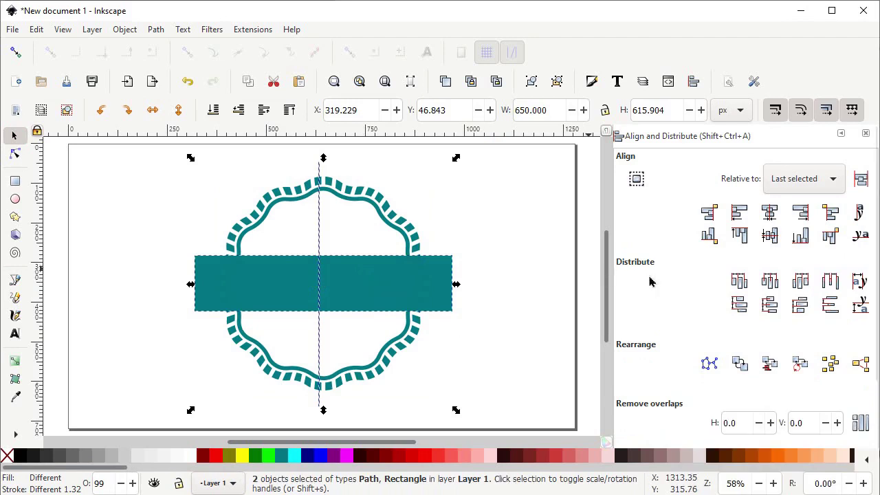
click(770, 214)
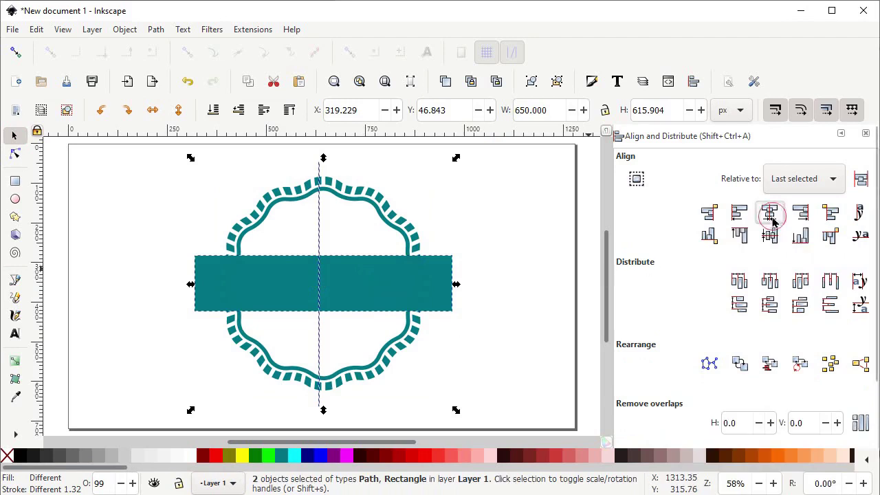
click(156, 30)
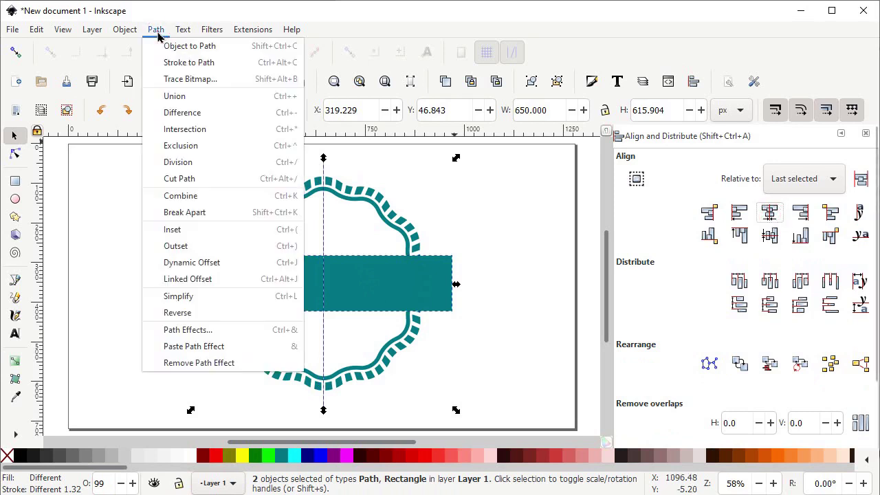
click(202, 164)
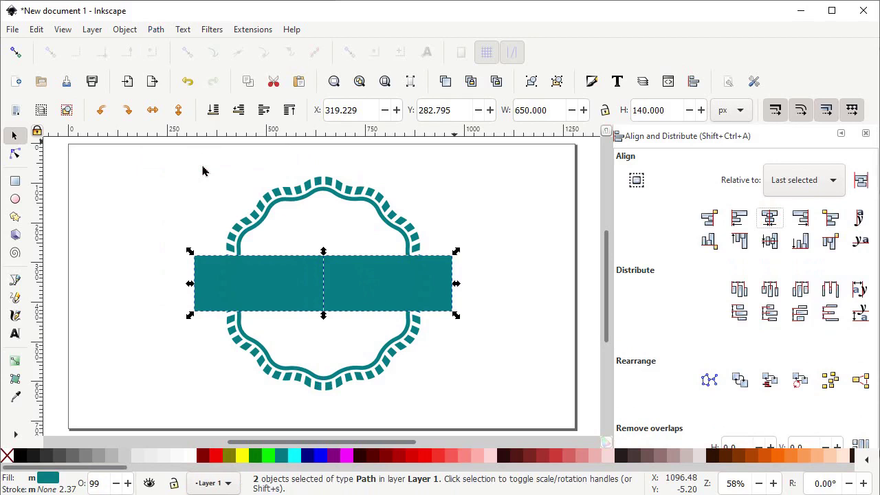
click(184, 202)
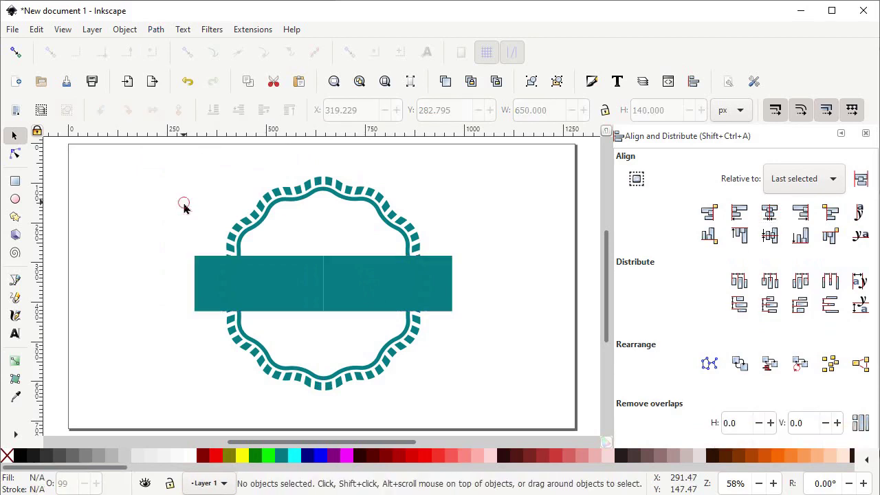
- Delete the left half and add a midpoint node on the right half's right edge
click(218, 293)
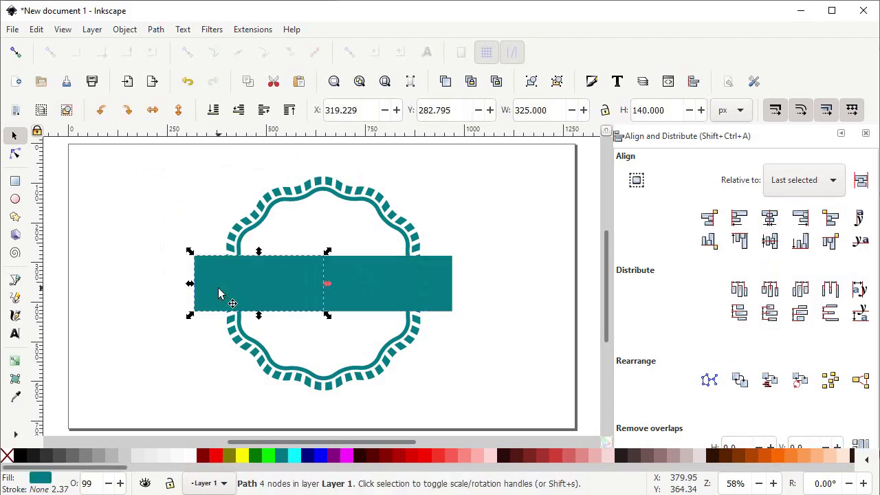
key(Delete)
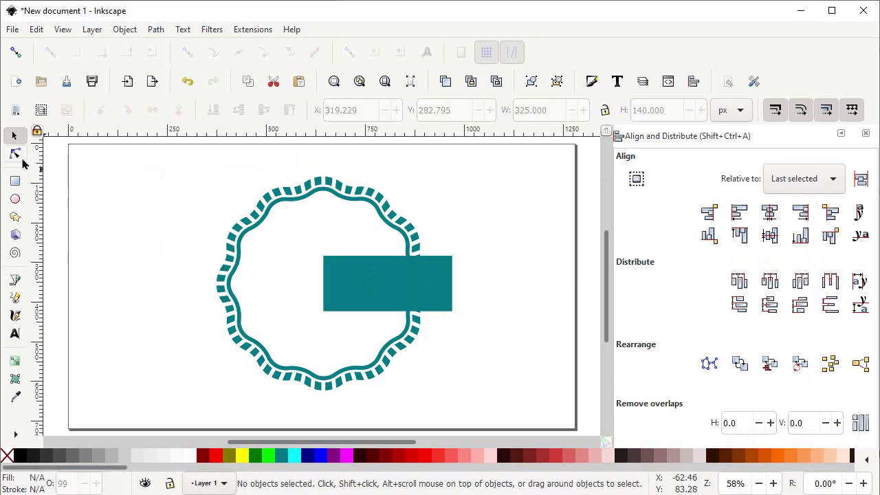
click(15, 153)
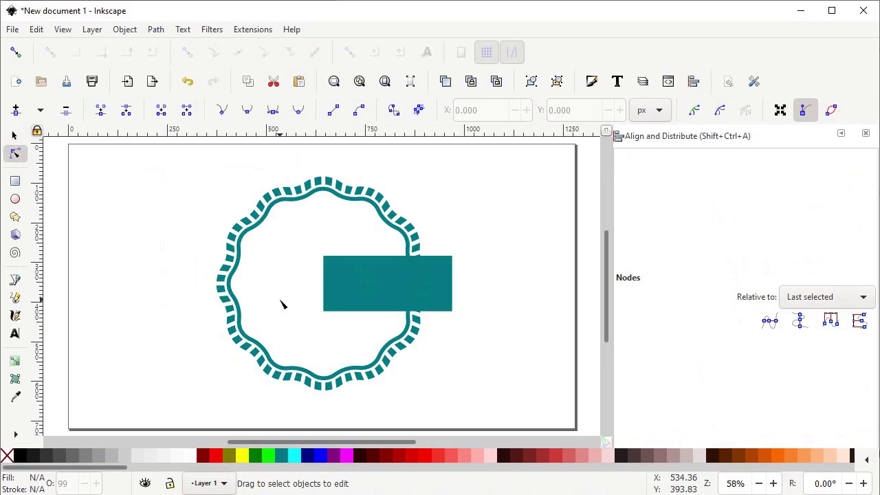
click(381, 281)
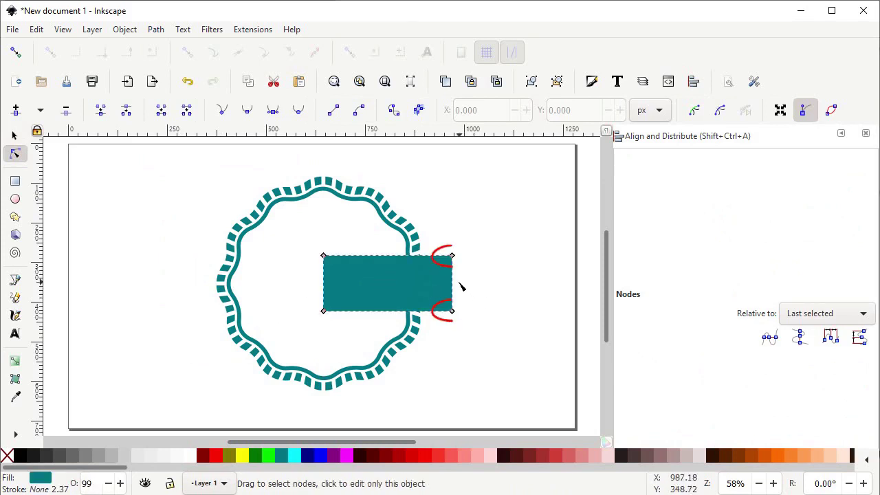
click(454, 284)
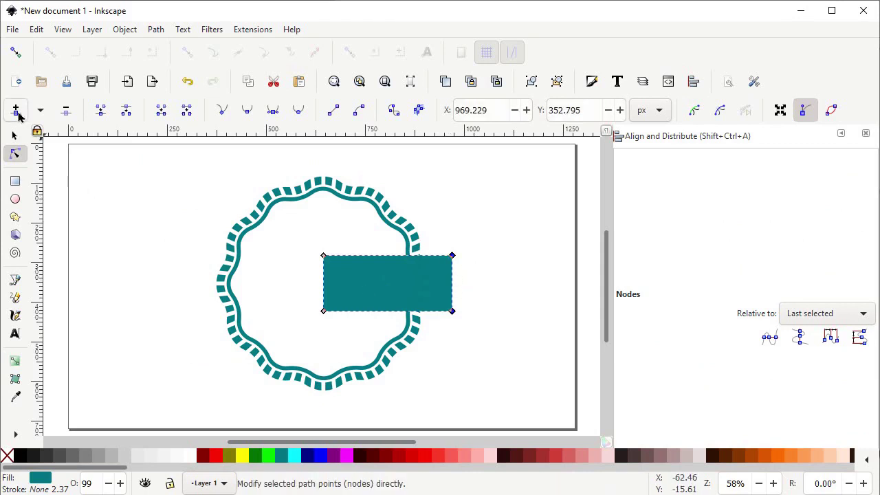
click(17, 113)
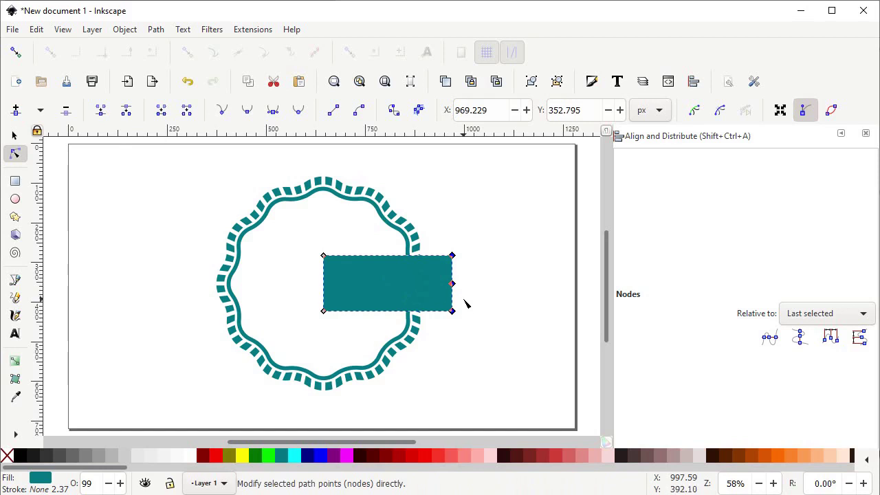
- Drag the new right-edge node inward to form a V-shaped notch
ctrl+click(502, 280)
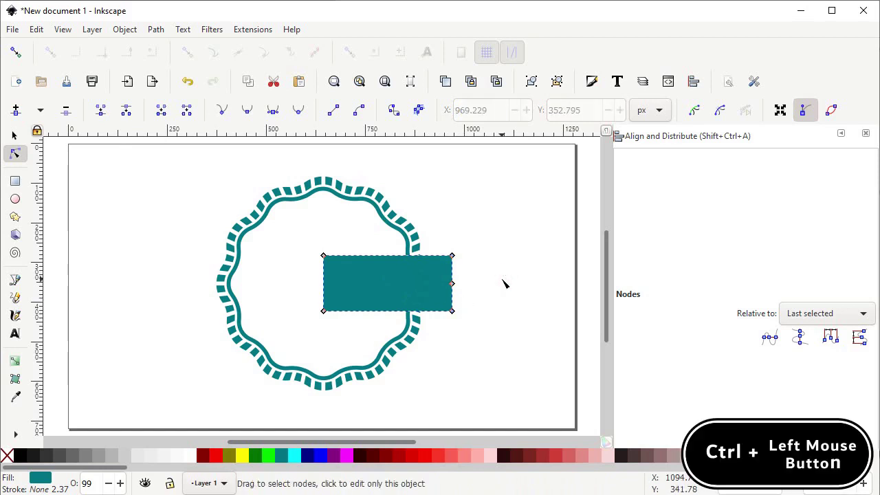
ctrl+click(454, 285)
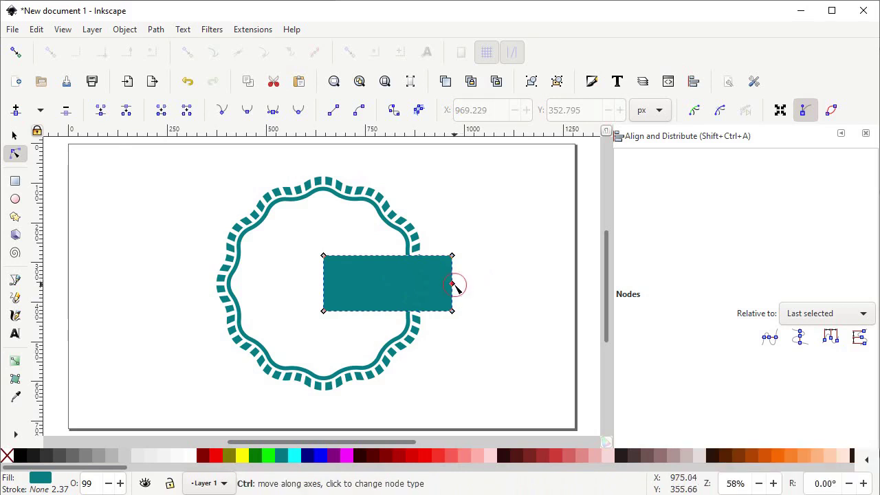
drag(453, 283, 440, 286)
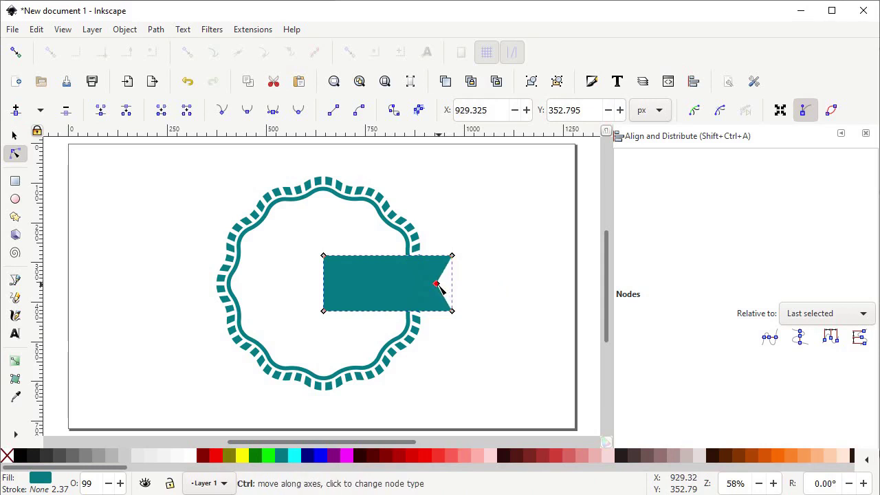
click(14, 135)
- Duplicate the notched piece, move the copy to the upper left, and flip it horizontally
click(377, 276)
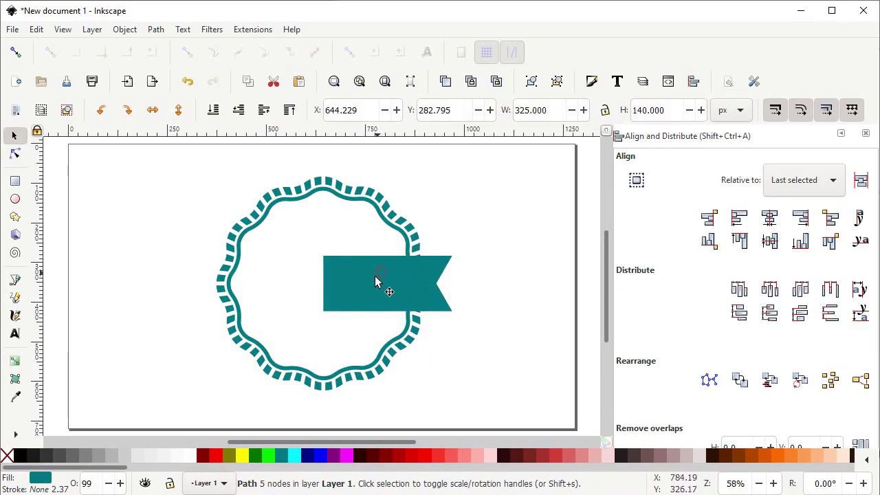
right_click(362, 279)
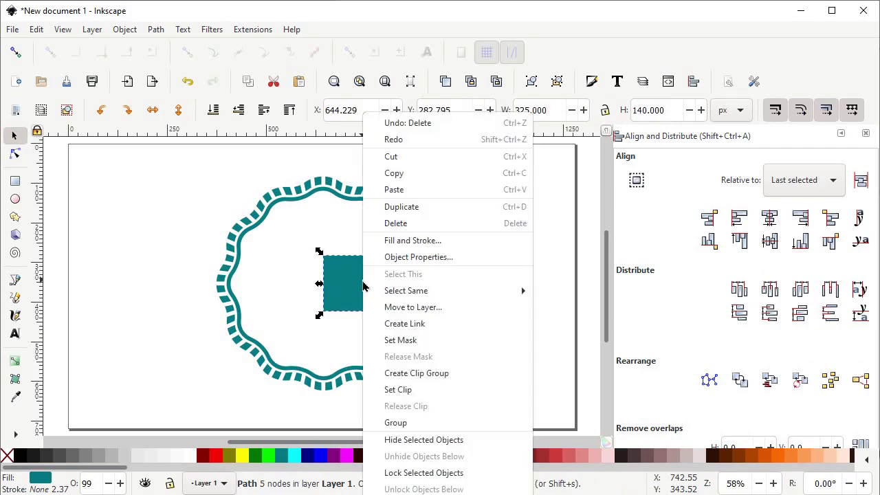
click(402, 207)
drag(407, 273, 164, 196)
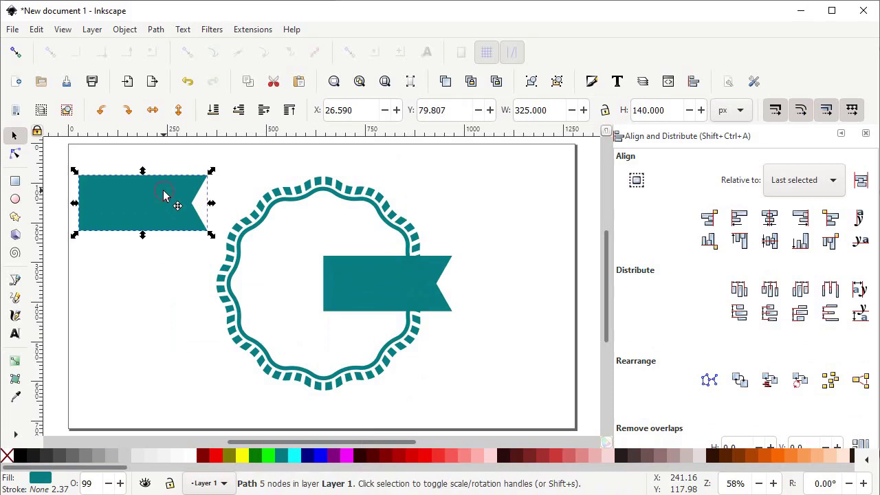
click(152, 110)
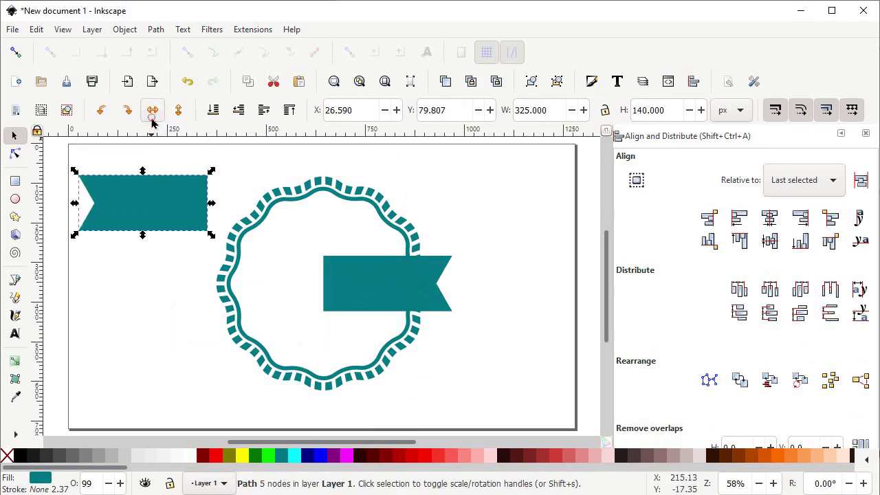
click(208, 237)
click(318, 310)
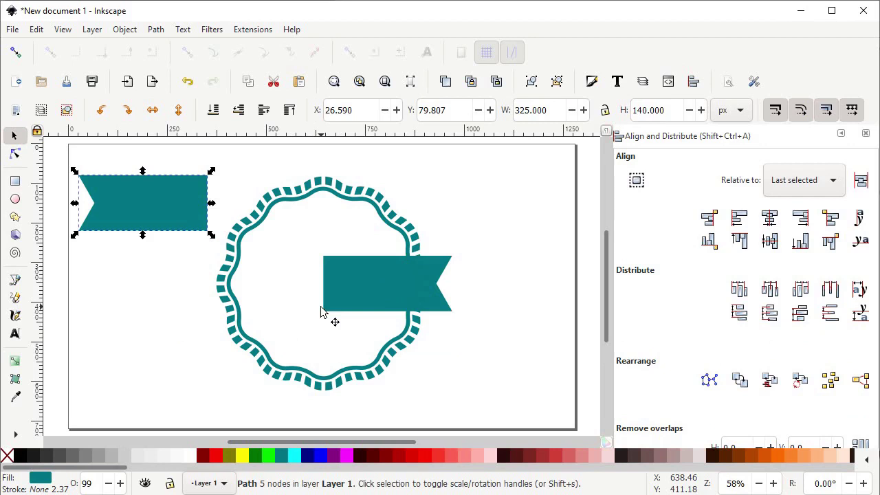
- Enable snapping to cusp nodes and snap the mirrored piece onto the other half
click(13, 58)
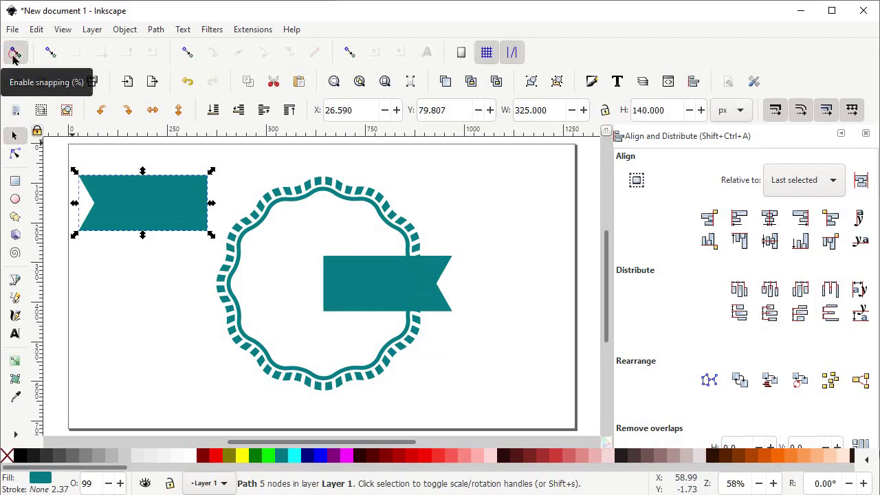
click(183, 55)
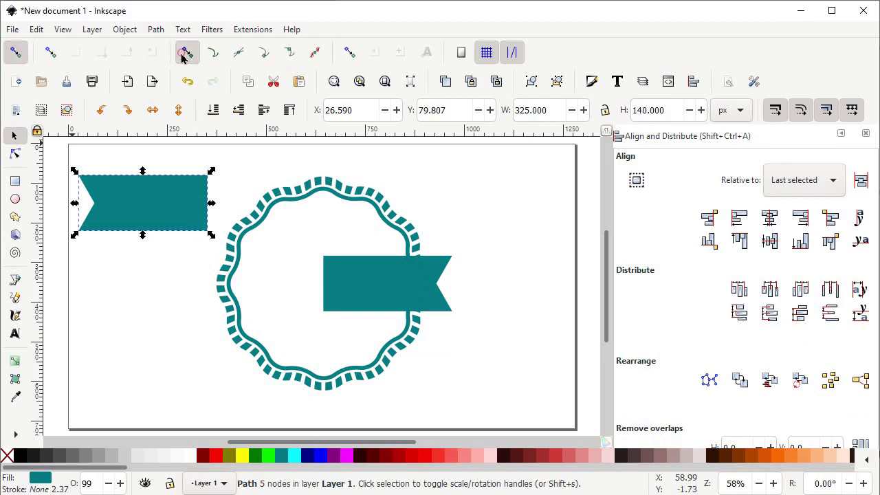
click(267, 57)
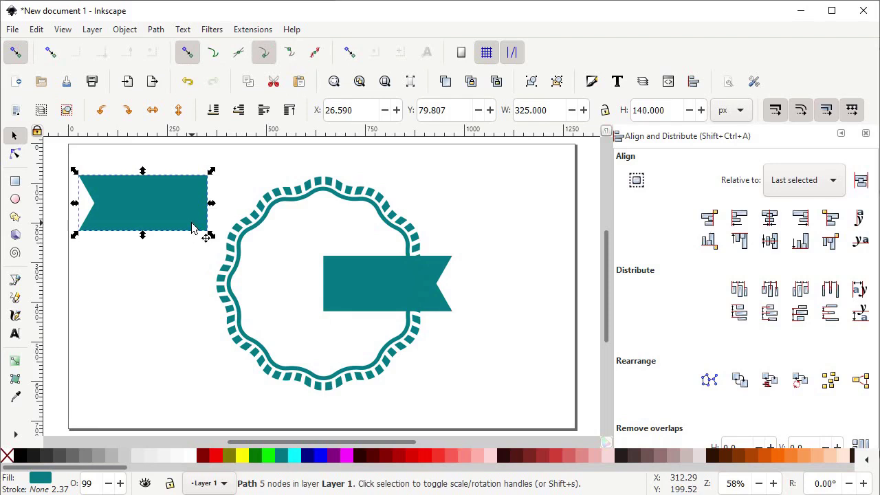
drag(192, 227, 293, 314)
- Union the two halves into one double-notched banner and cut it to the clipboard
drag(479, 241, 184, 350)
click(156, 29)
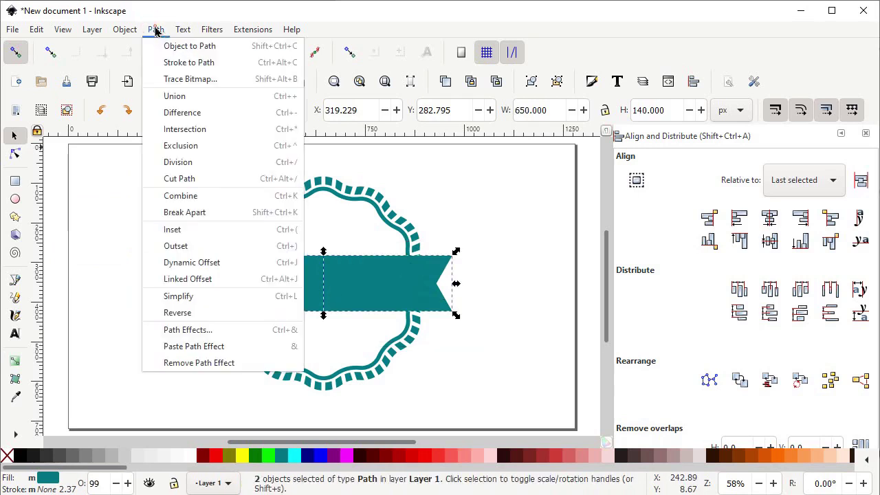
click(182, 101)
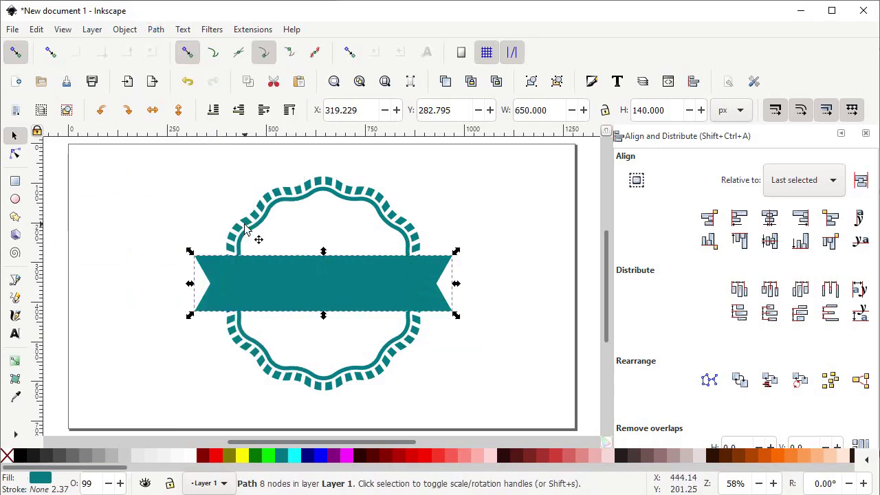
right_click(296, 282)
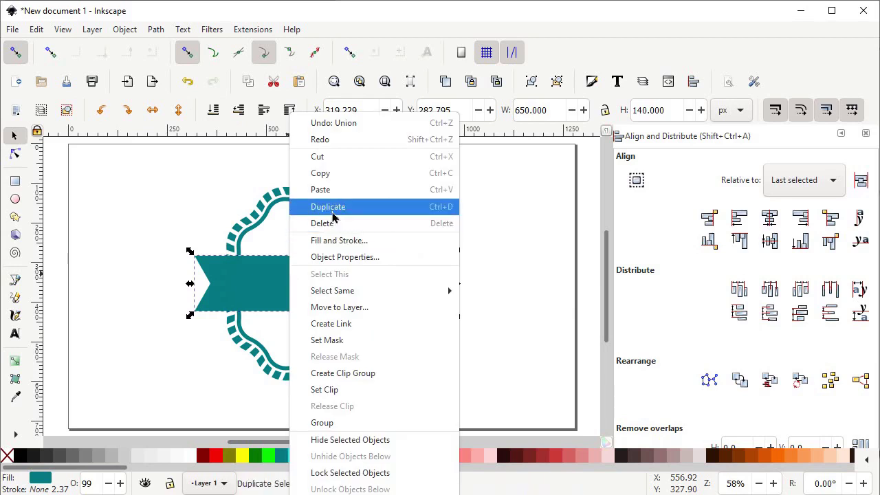
click(322, 165)
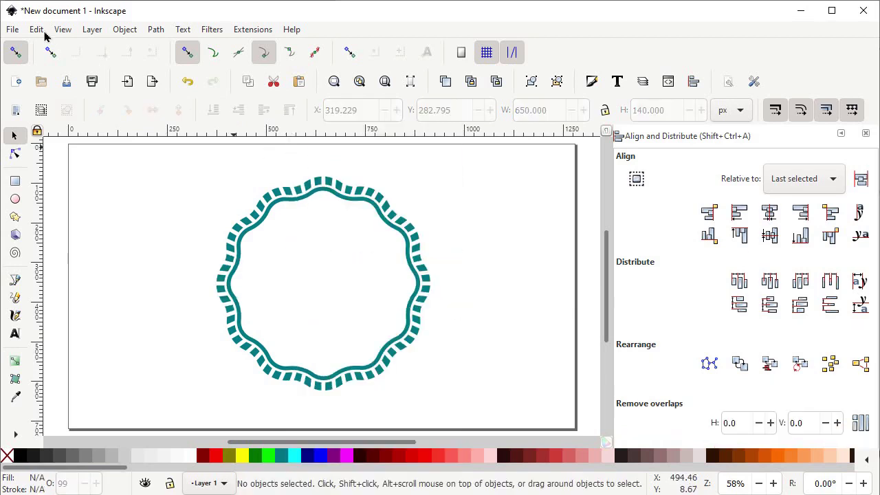
- Subtract the pasted banner from the badge ring with Path > Difference, then paste the banner back in place
click(41, 32)
click(86, 147)
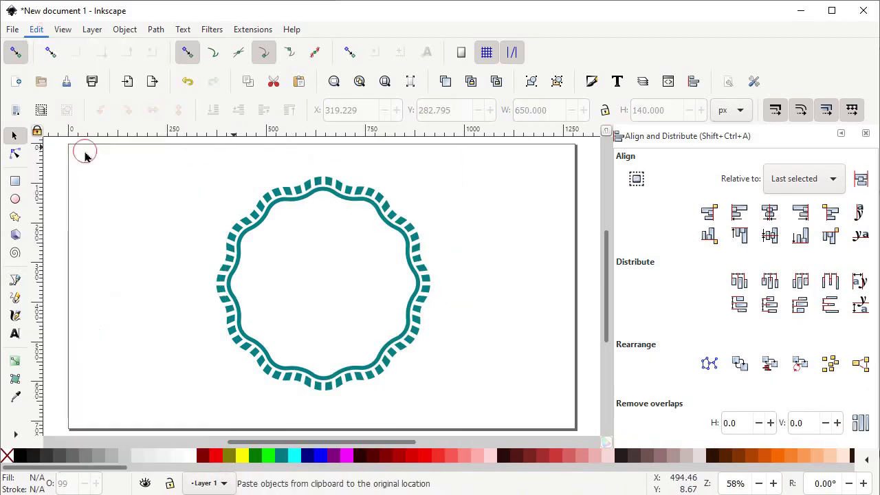
drag(497, 158, 154, 440)
click(156, 29)
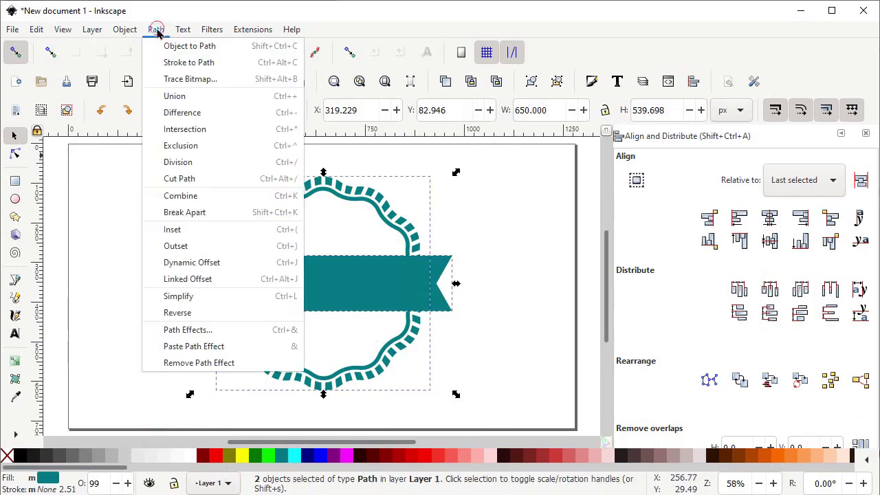
click(202, 113)
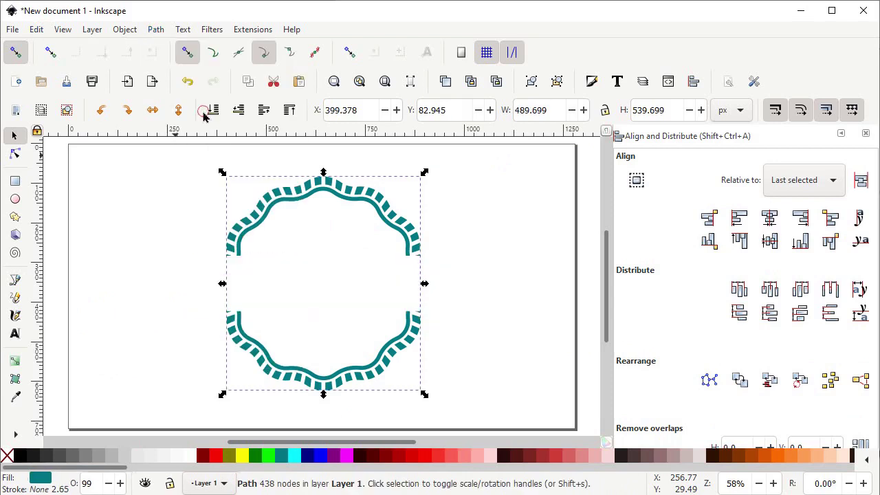
click(40, 30)
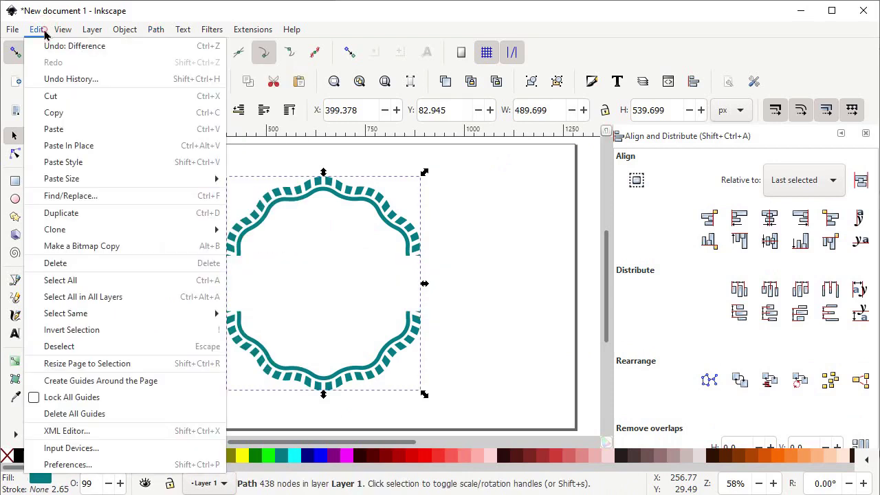
click(82, 144)
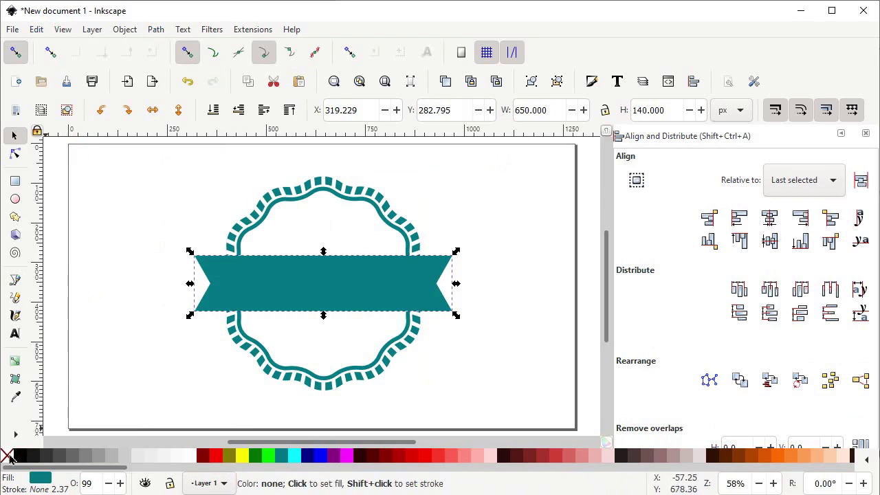
- Give the banner no fill and a black 10 px outline, and open the Path Effects panel
click(7, 456)
shift+click(8, 457)
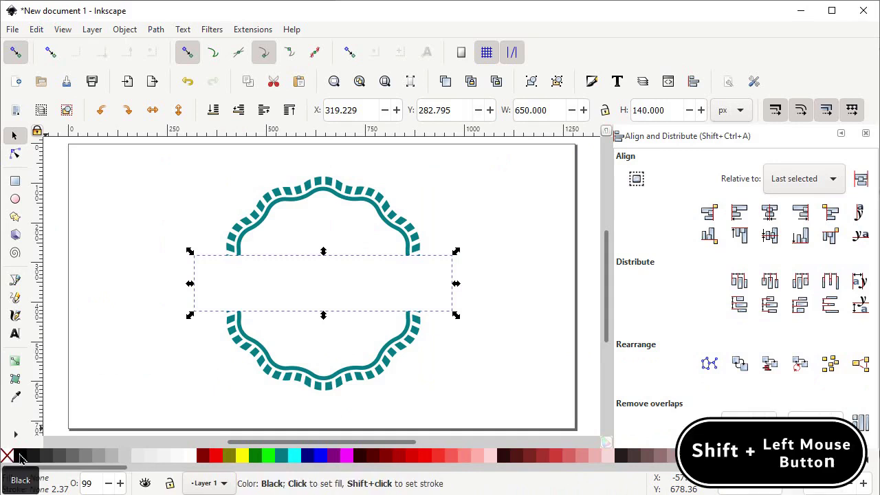
shift+click(20, 457)
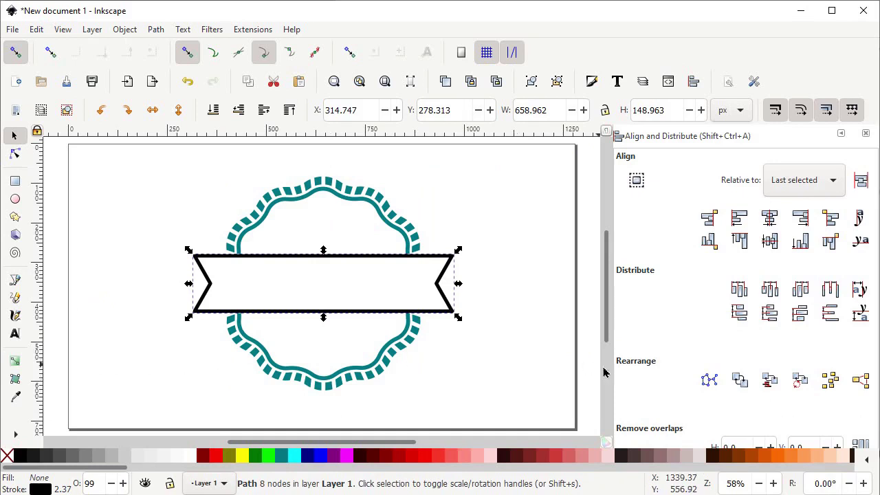
scroll(667, 382, down, 3)
click(684, 413)
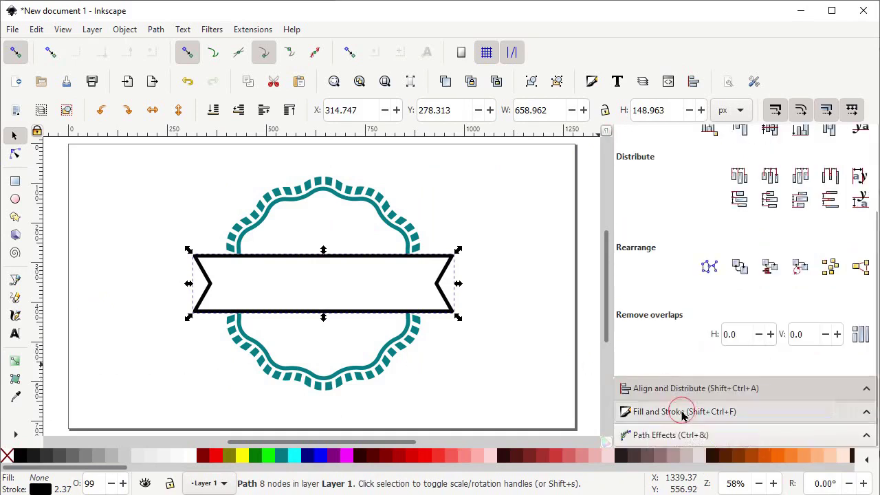
scroll(757, 308, up, 1)
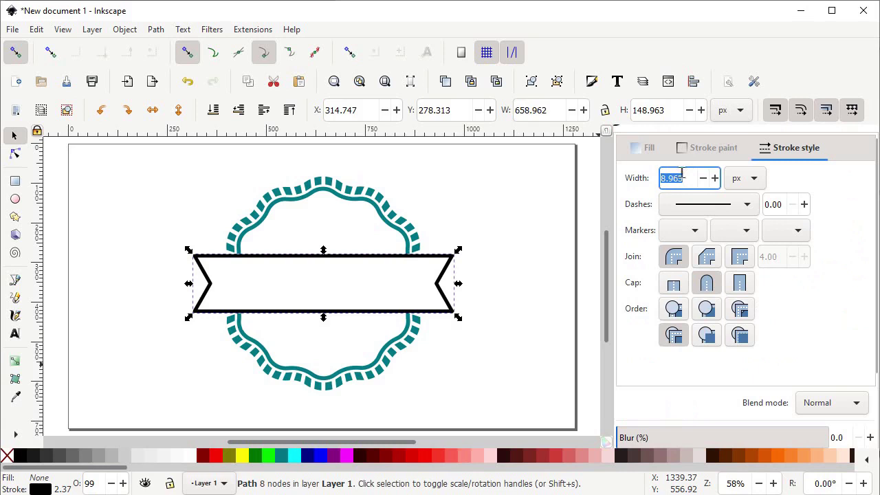
text(10)
key(Return)
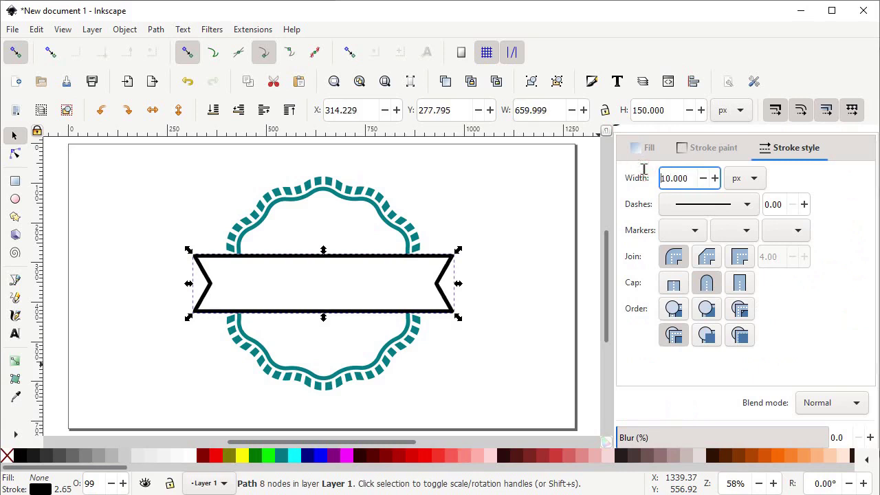
click(163, 28)
click(204, 330)
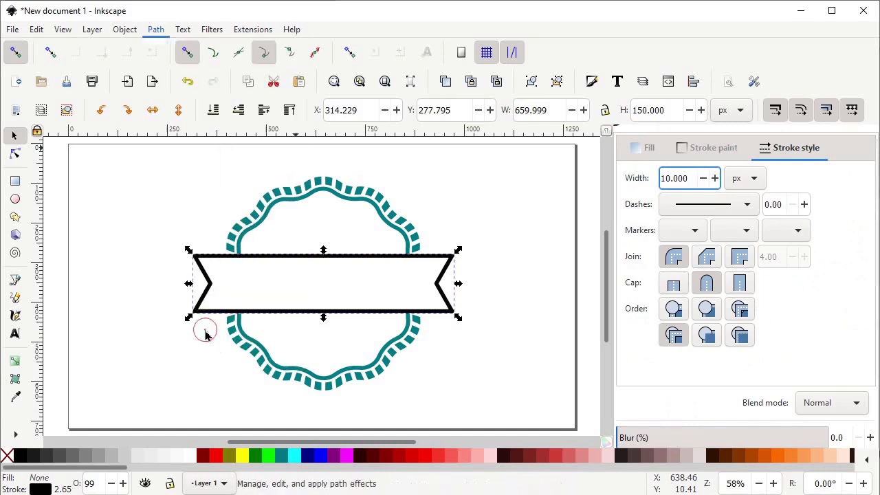
- Add the Corners (Fillet/Chamfer) path effect to the banner
click(646, 420)
text(rotate)
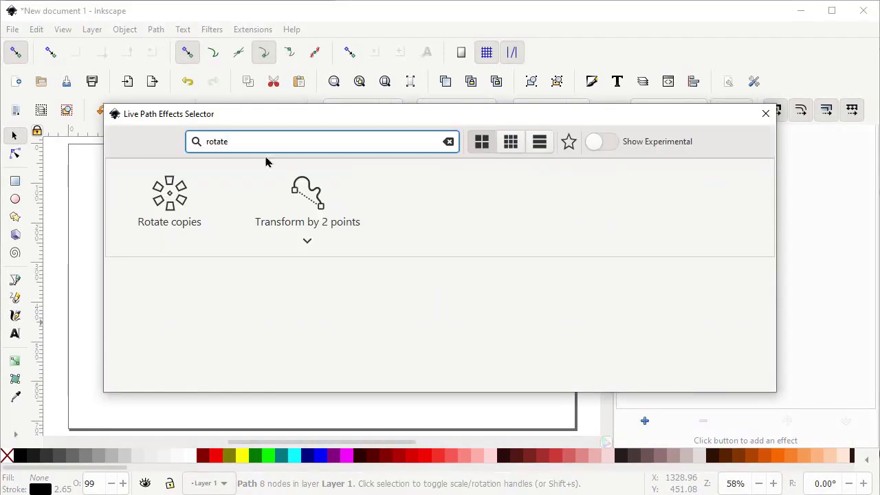
double_click(246, 141)
text(corner)
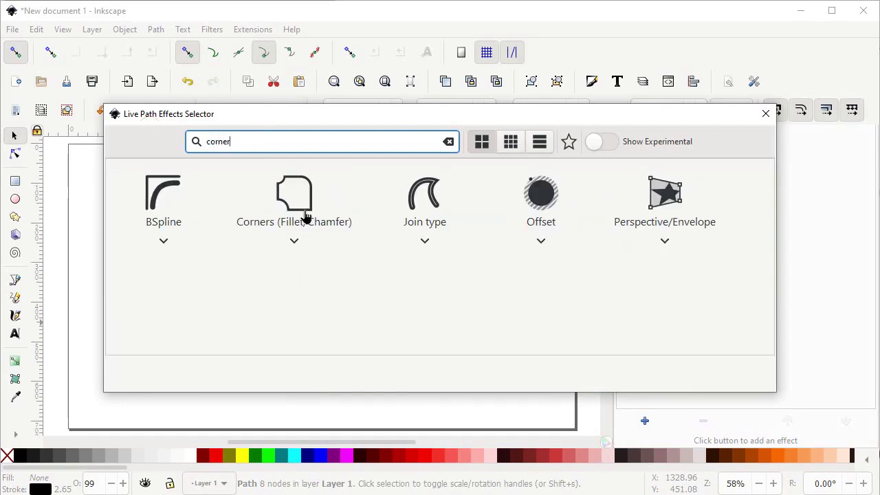
click(309, 232)
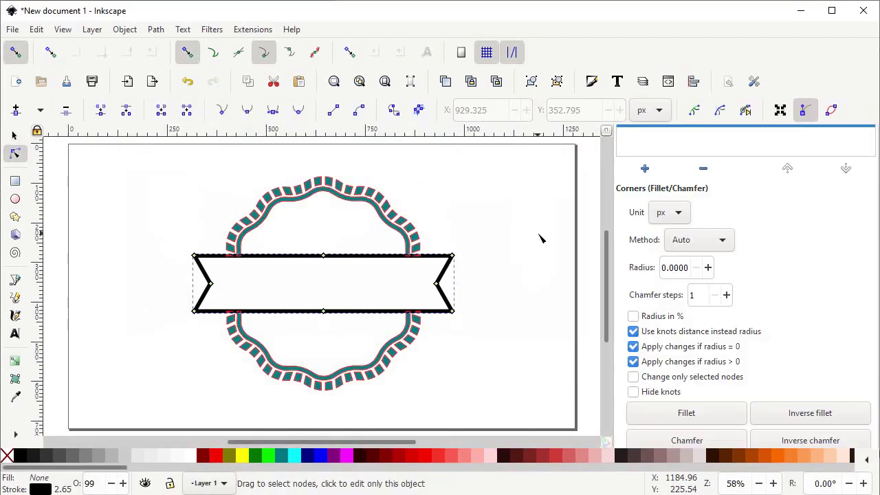
- Set the corner radius to 6 and bake it in with Object to Path
click(708, 268)
click(708, 268)
click(707, 268)
click(707, 268)
click(708, 268)
click(708, 268)
click(708, 268)
click(697, 269)
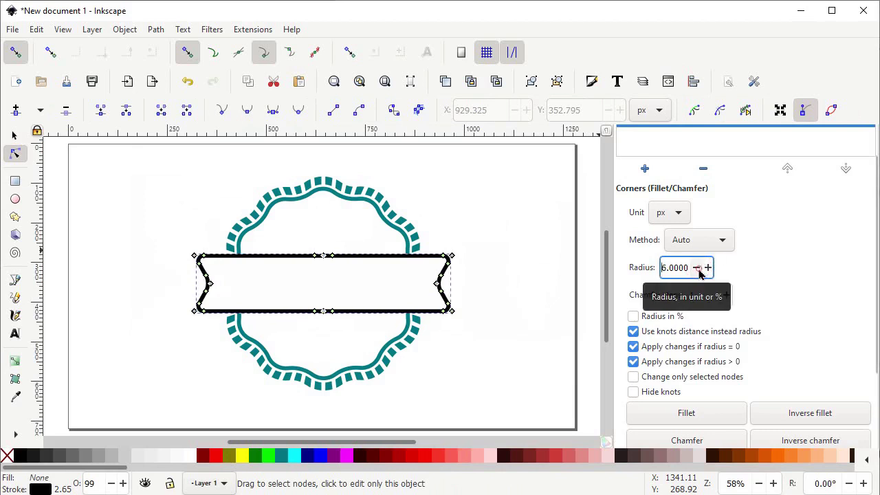
click(156, 30)
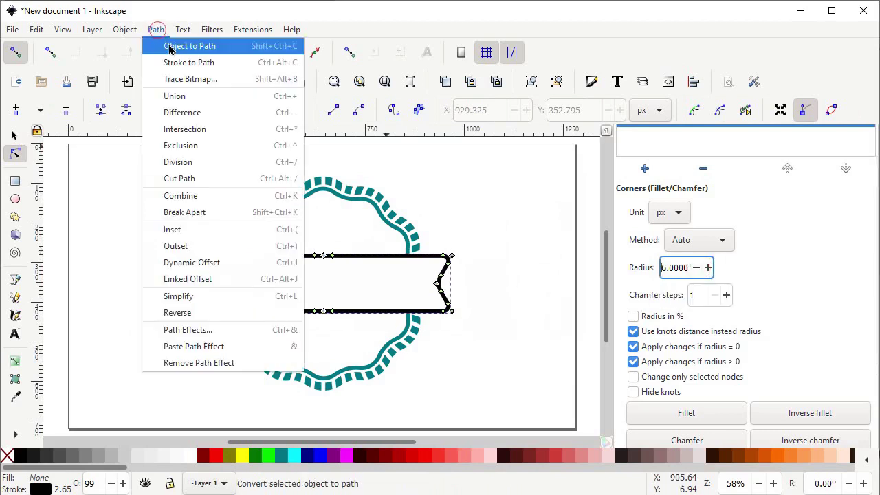
click(171, 46)
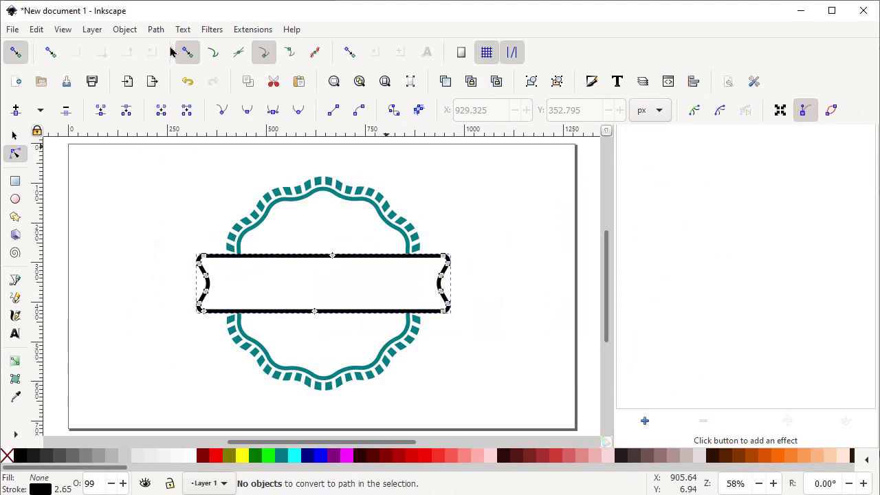
- Type the text 'INKSCAPE' inside the banner
click(15, 334)
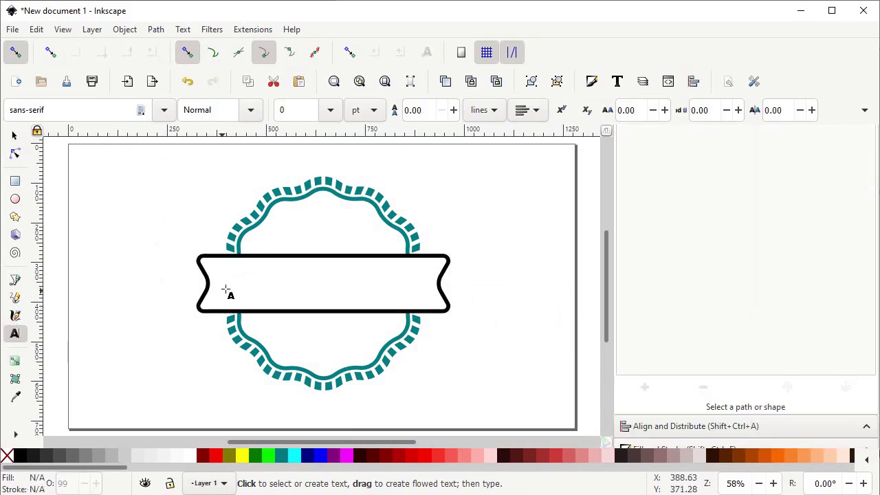
click(233, 283)
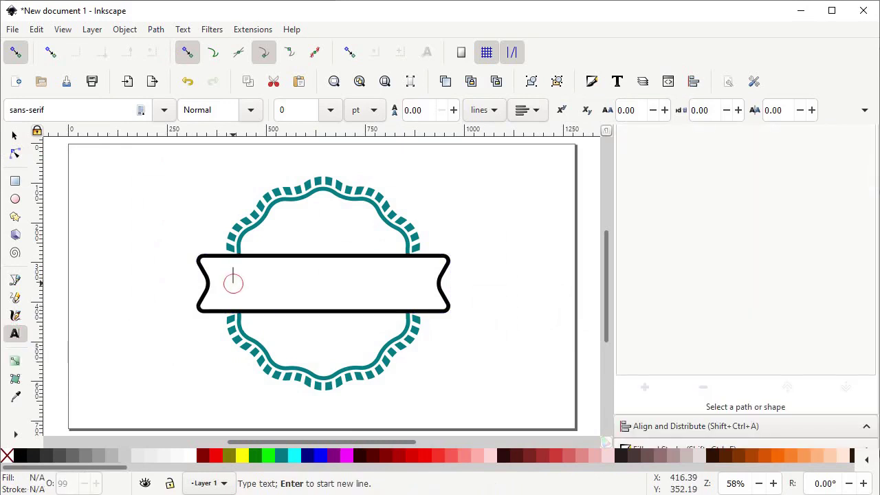
text(INKSCAPE)
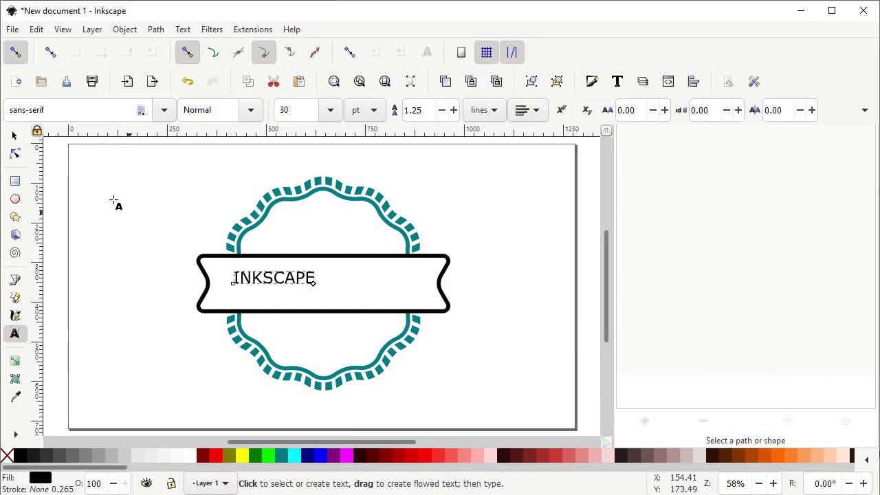
- Style the text as Tw Cen MT Bold, 60 pt, with letter spacing 25
drag(52, 110, 3, 110)
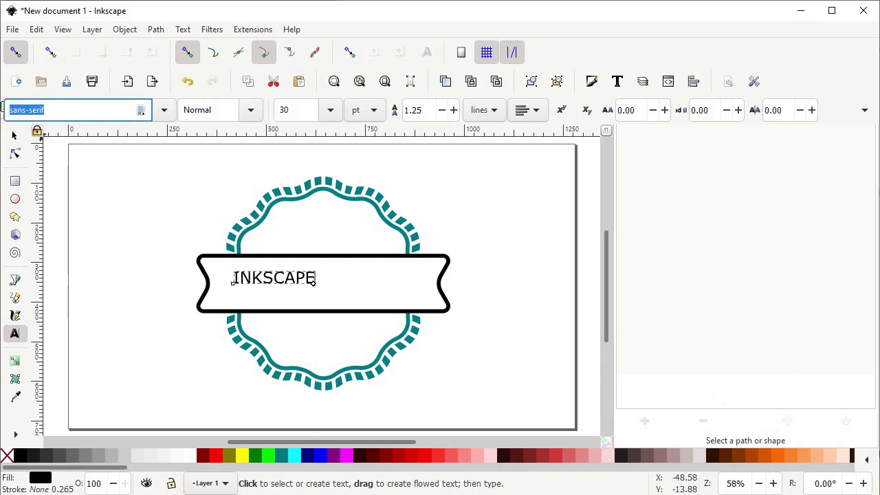
text(TW CEN MT)
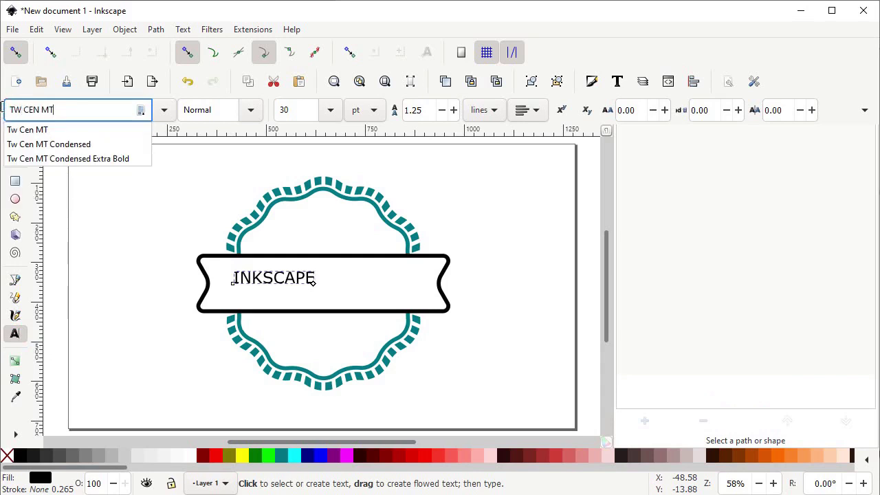
click(56, 135)
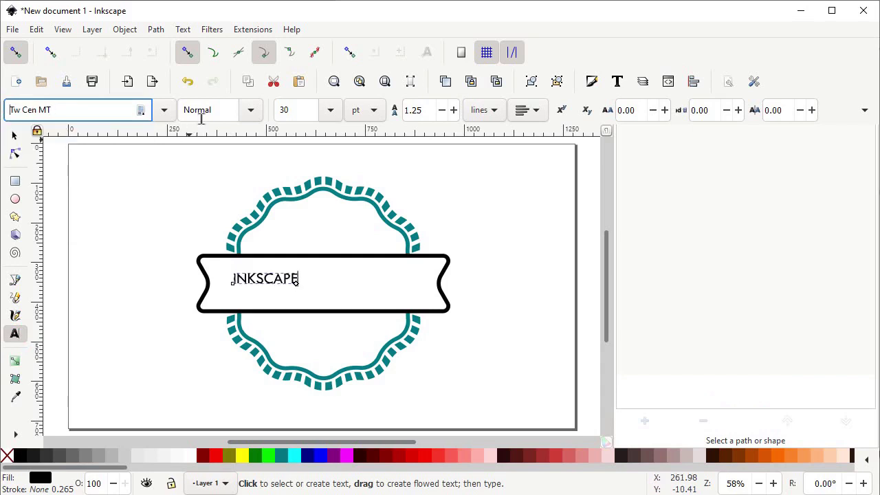
click(251, 111)
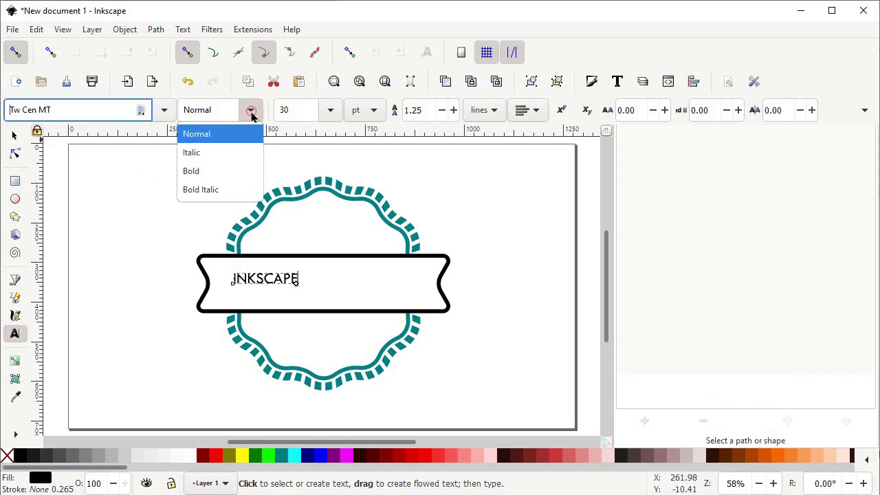
click(220, 171)
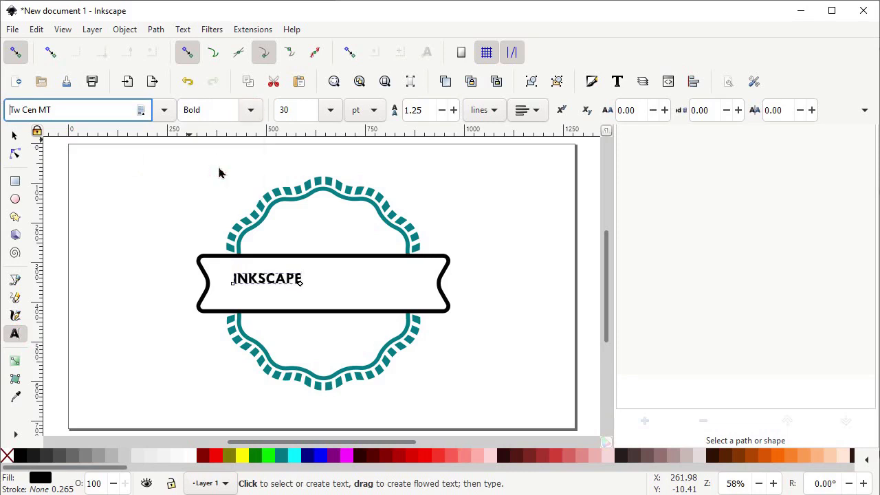
click(299, 112)
text(6)
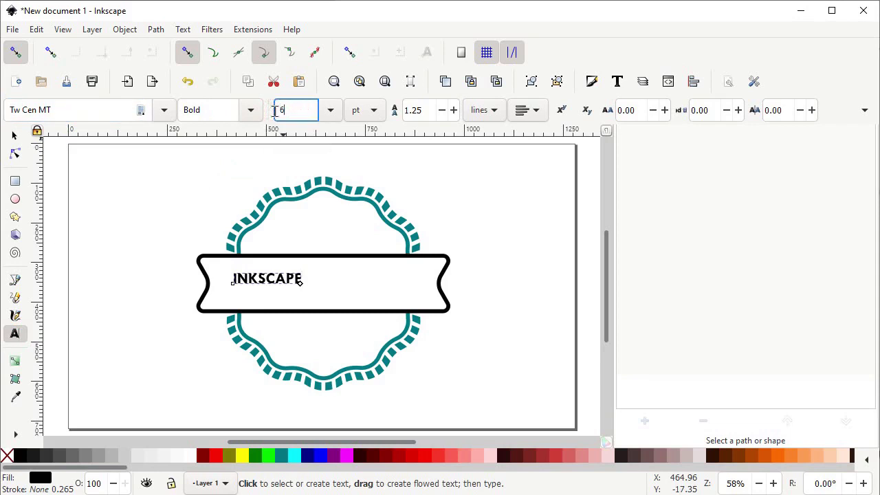
text(0)
key(Return)
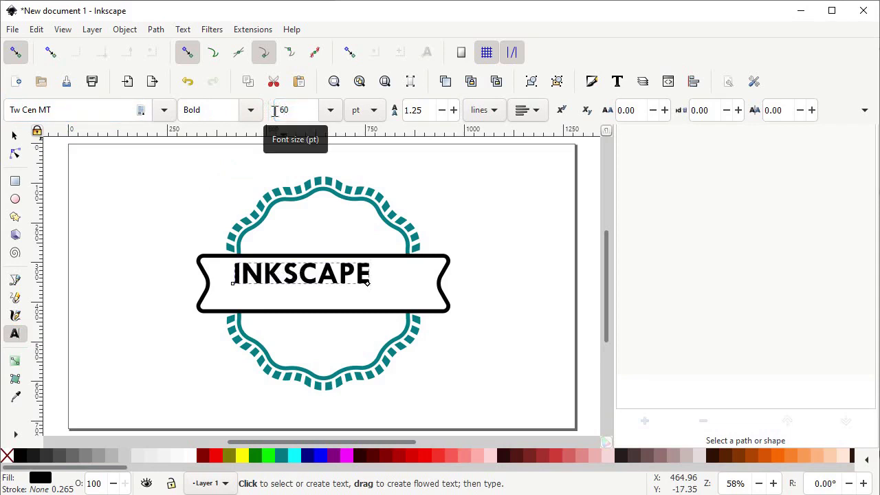
click(636, 113)
drag(637, 113, 605, 114)
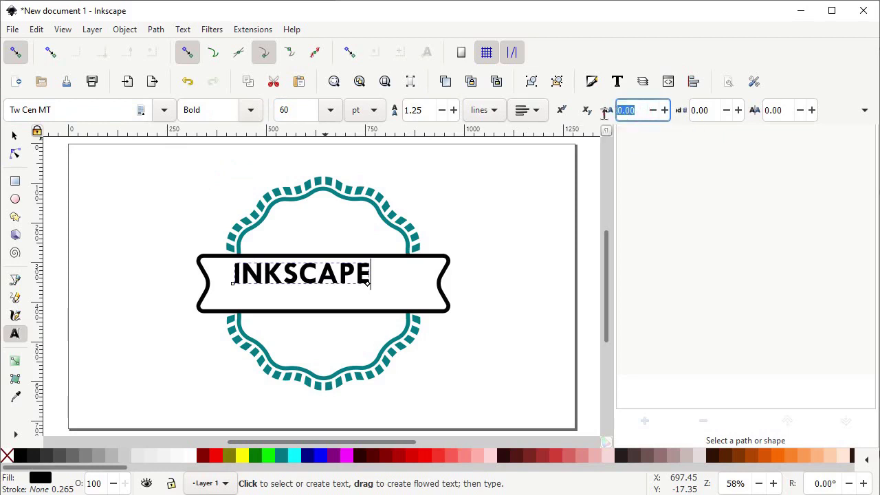
text(25)
key(Return)
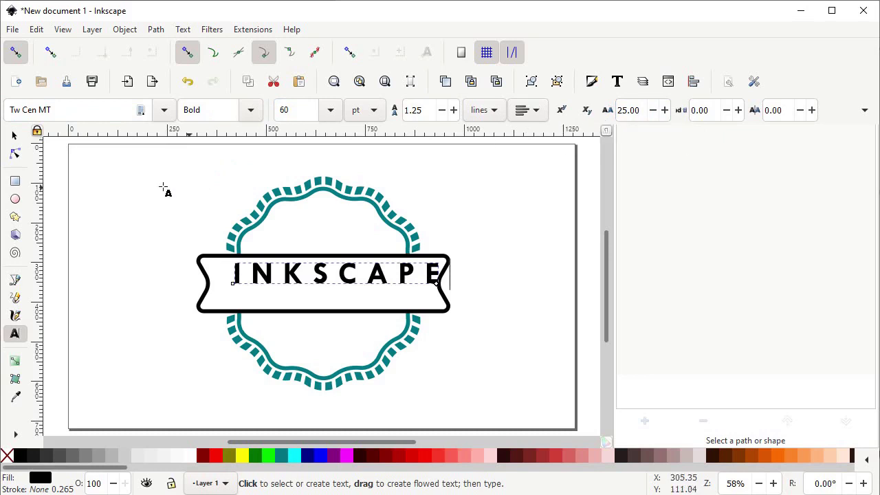
- Turn off snapping and move INKSCAPE into the centre of the banner
click(16, 138)
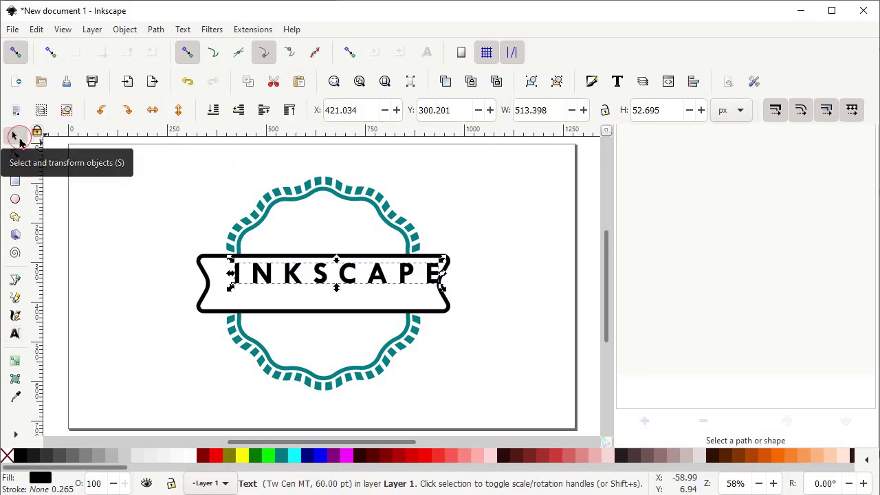
click(17, 53)
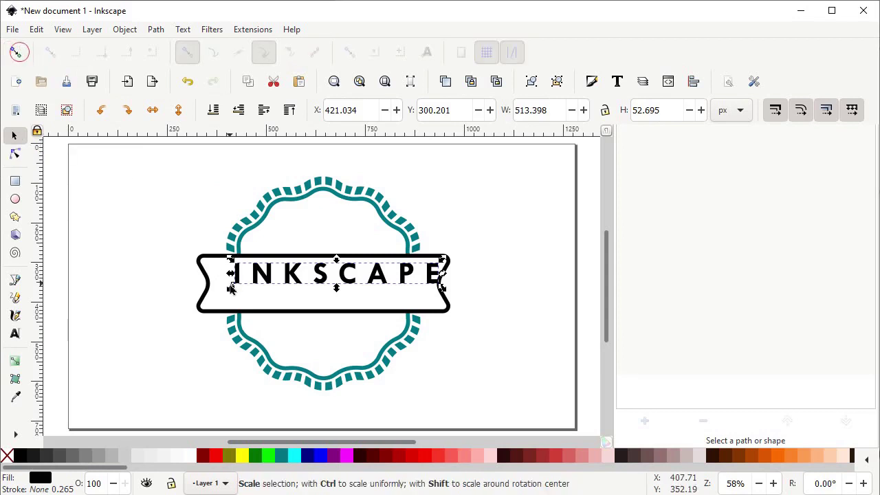
drag(337, 282, 326, 292)
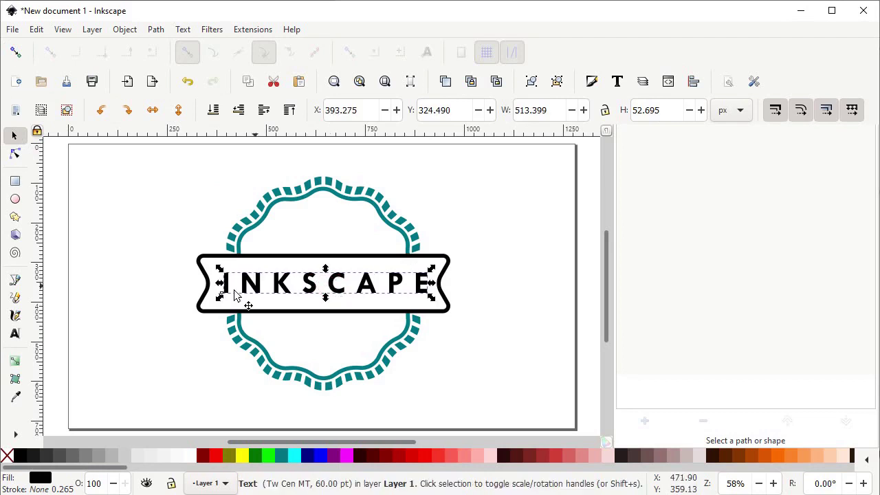
click(17, 280)
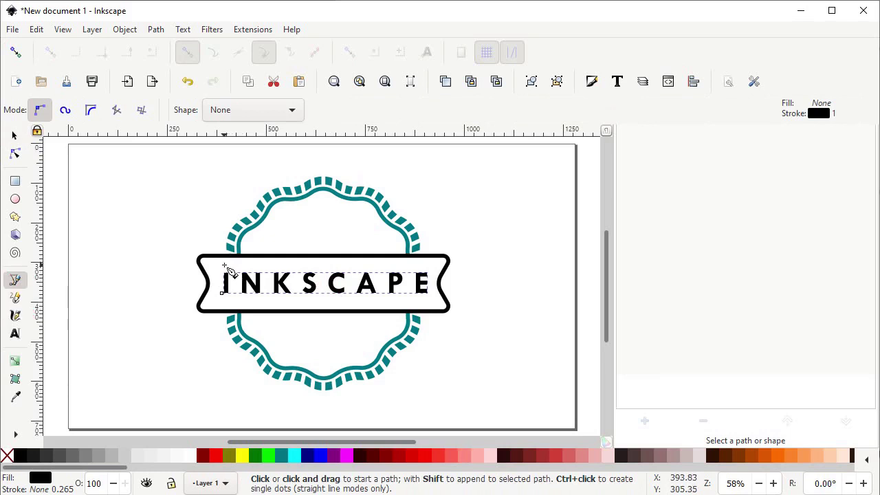
- Draw a straight horizontal line above INKSCAPE across the banner with a 6 px stroke
ctrl+click(228, 270)
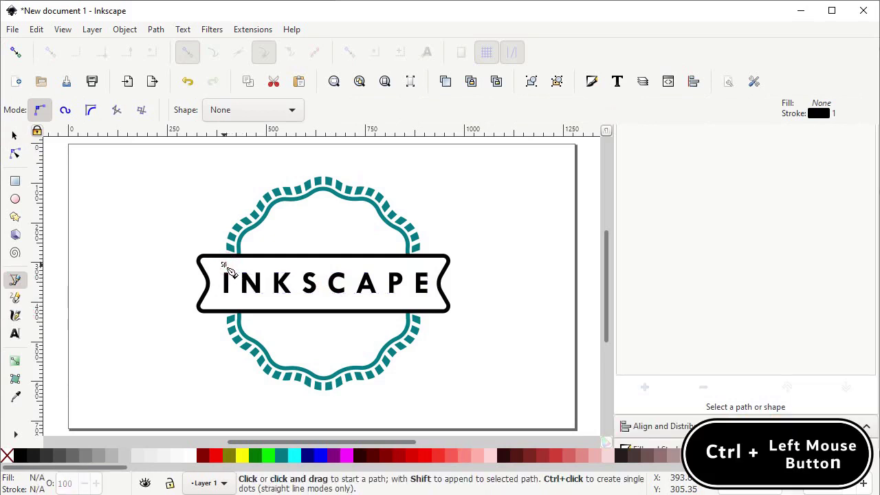
click(223, 264)
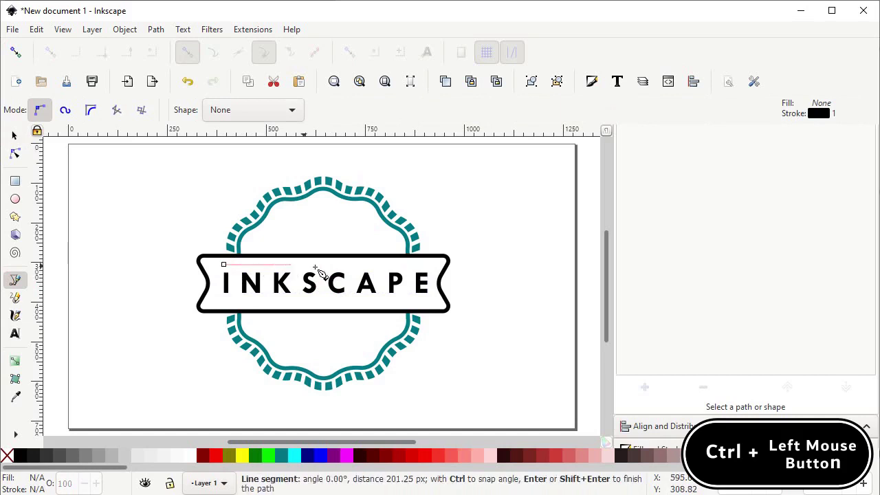
double_click(424, 265)
click(14, 138)
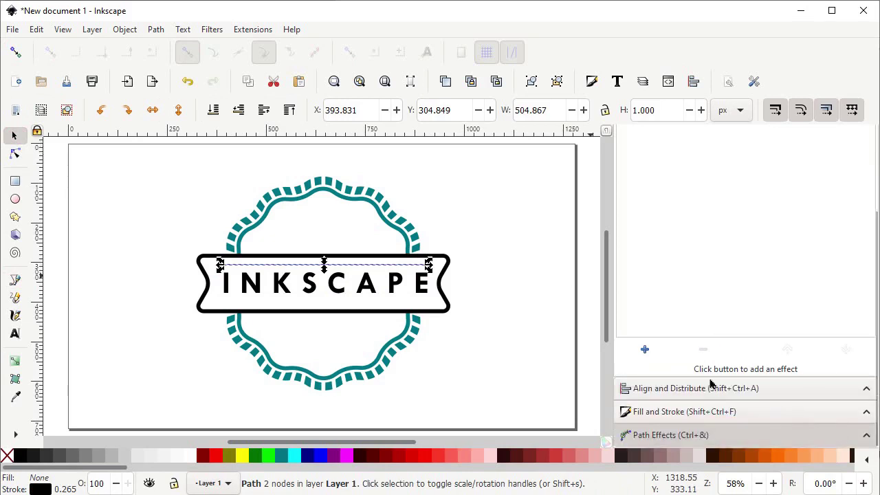
click(711, 408)
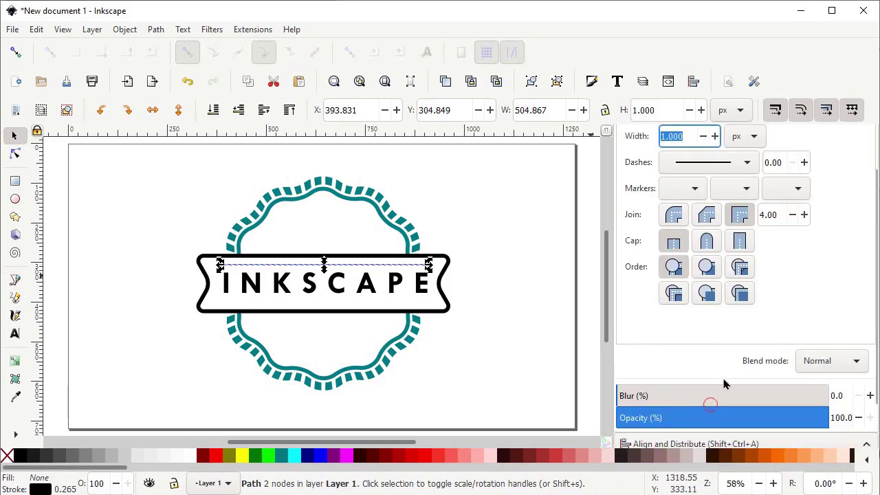
scroll(756, 261, up, 2)
text(6)
key(Return)
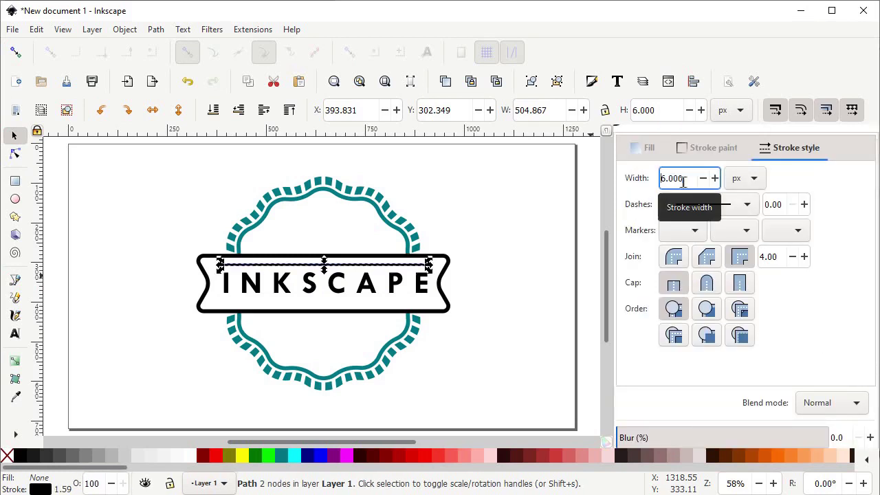
- Convert the line's stroke to a path and place a duplicate below the lettering
click(154, 30)
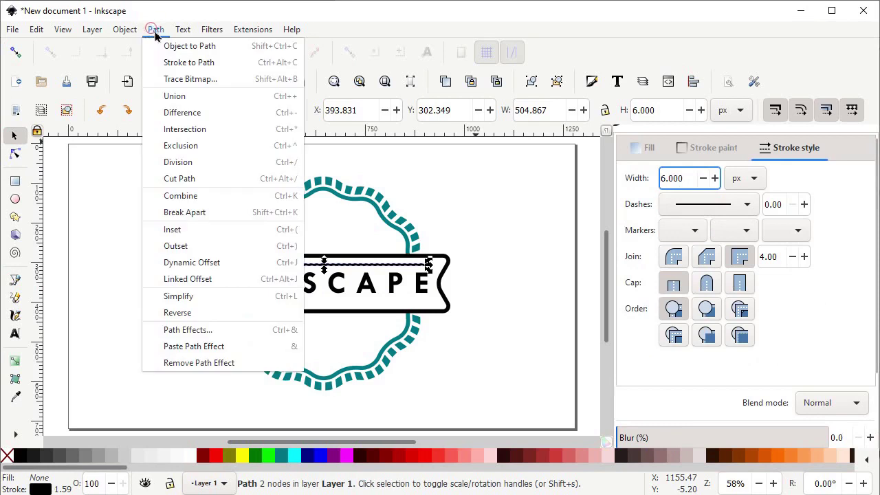
click(172, 62)
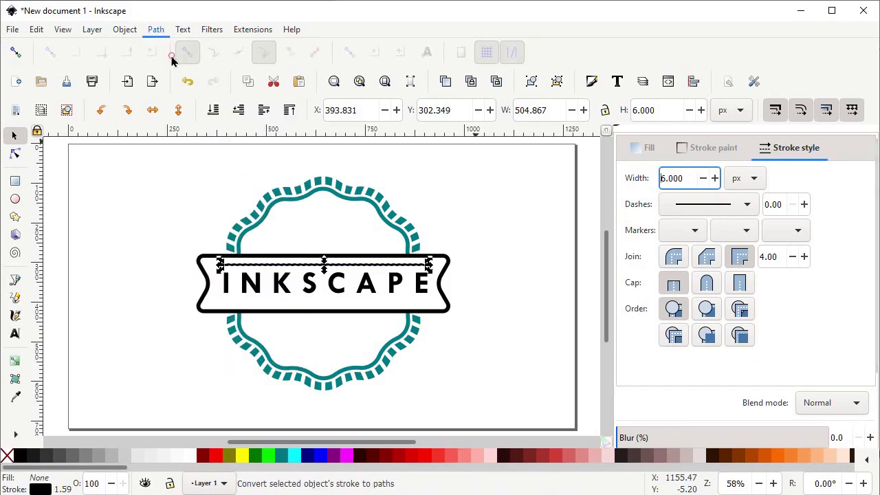
right_click(342, 267)
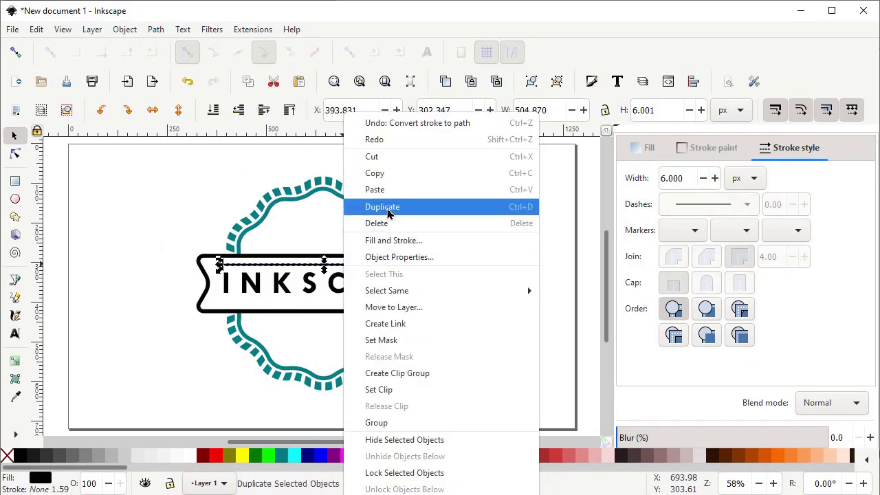
click(387, 207)
drag(352, 272, 352, 313)
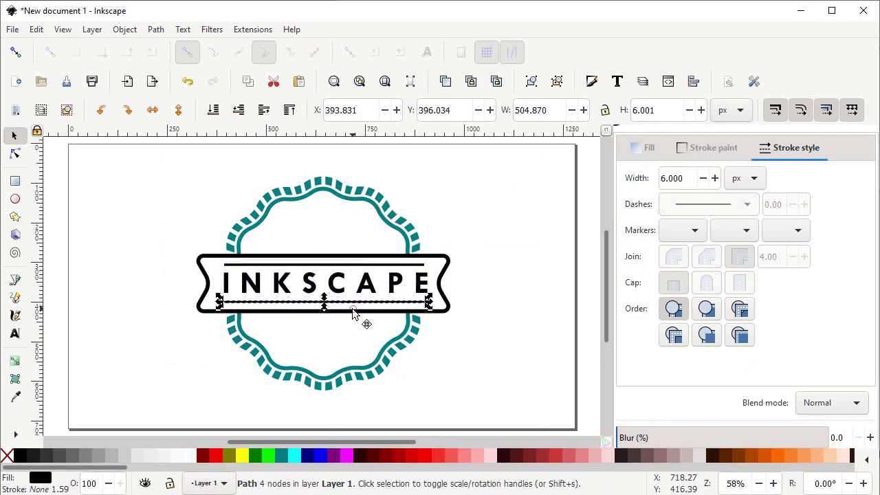
- Evenly space the lettering between both lines and combine all three into one path
drag(438, 242, 202, 326)
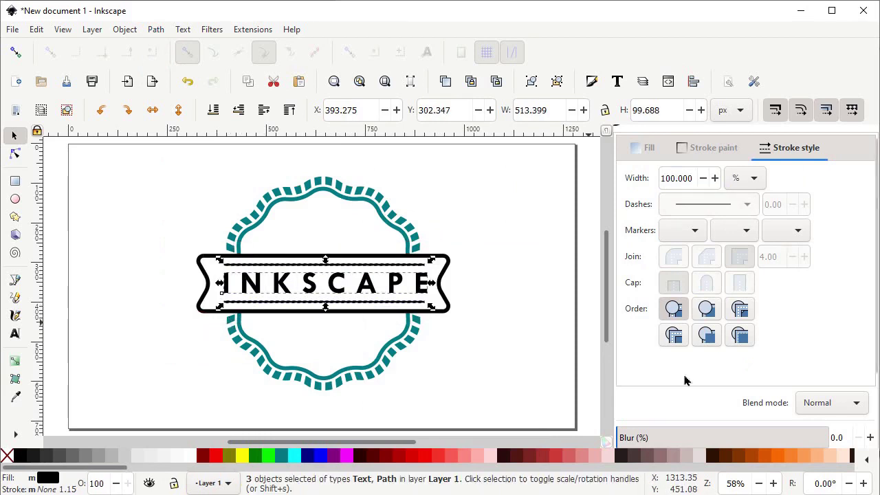
scroll(685, 379, down, 2)
click(684, 403)
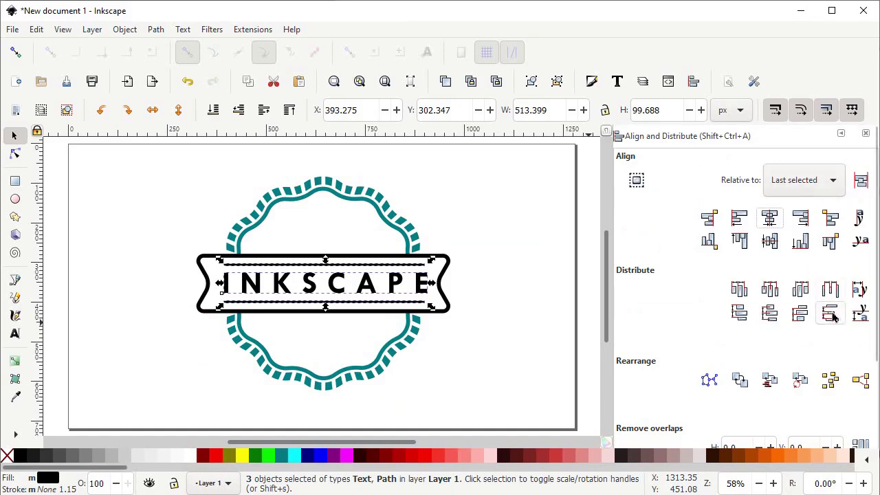
click(830, 313)
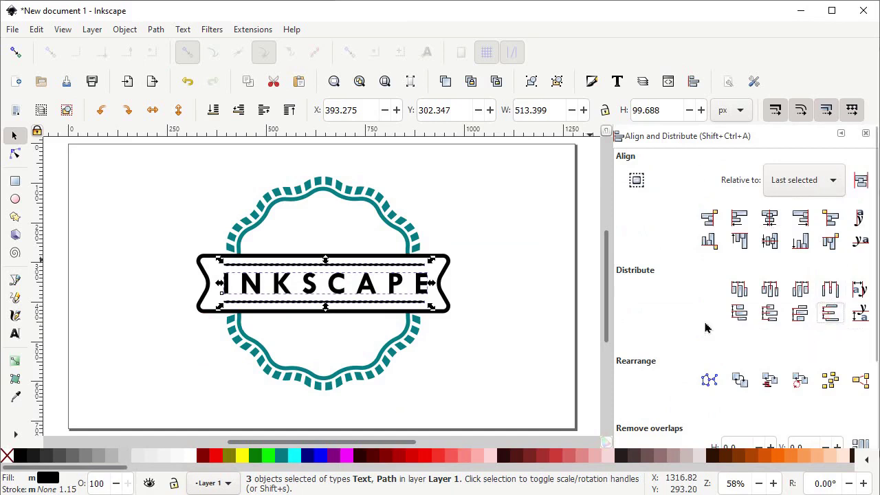
click(157, 30)
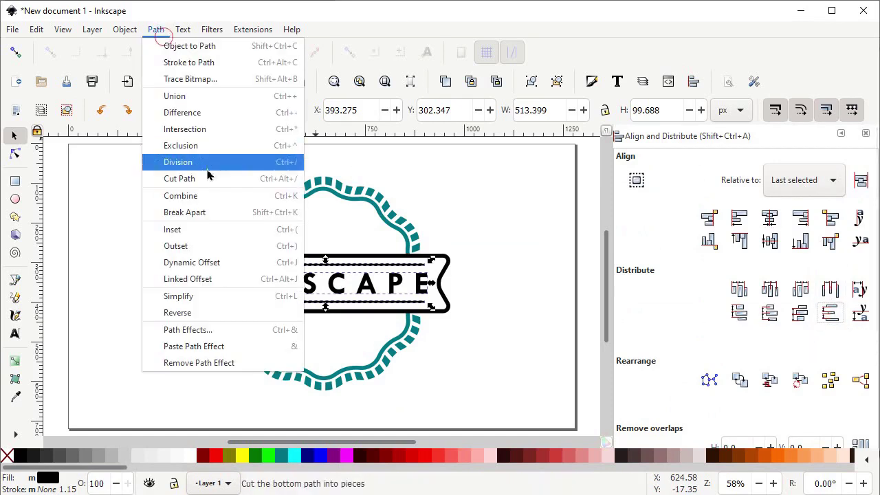
click(209, 198)
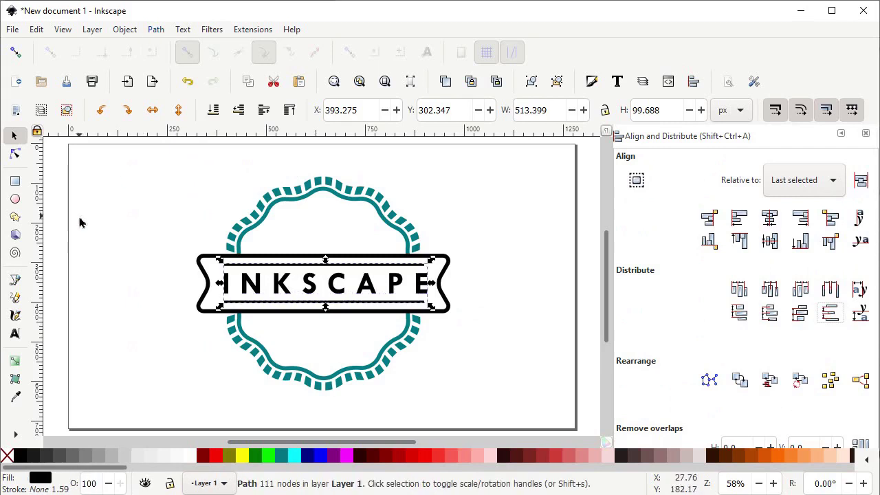
click(14, 220)
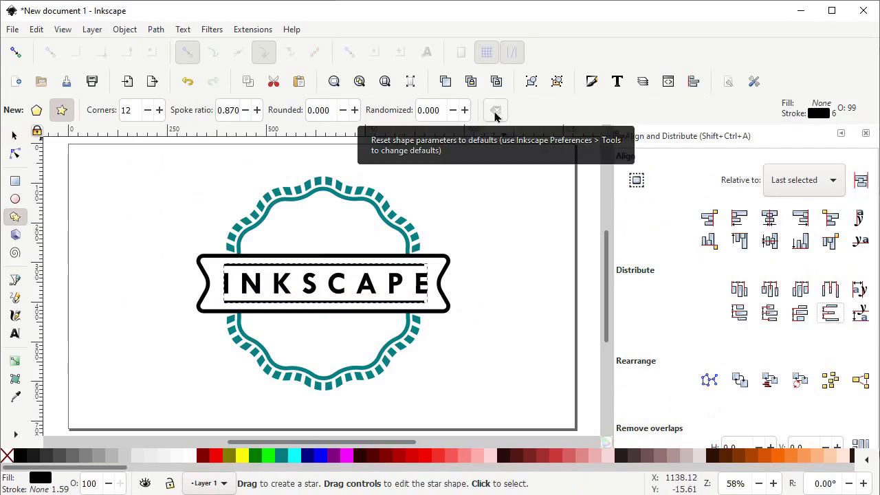
- Draw a five-pointed star with default settings at the page's upper left
click(495, 115)
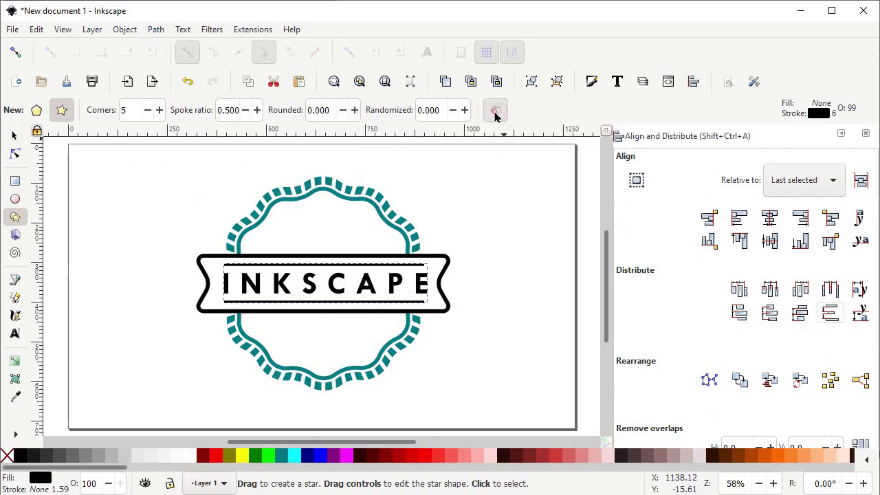
drag(137, 216, 129, 211)
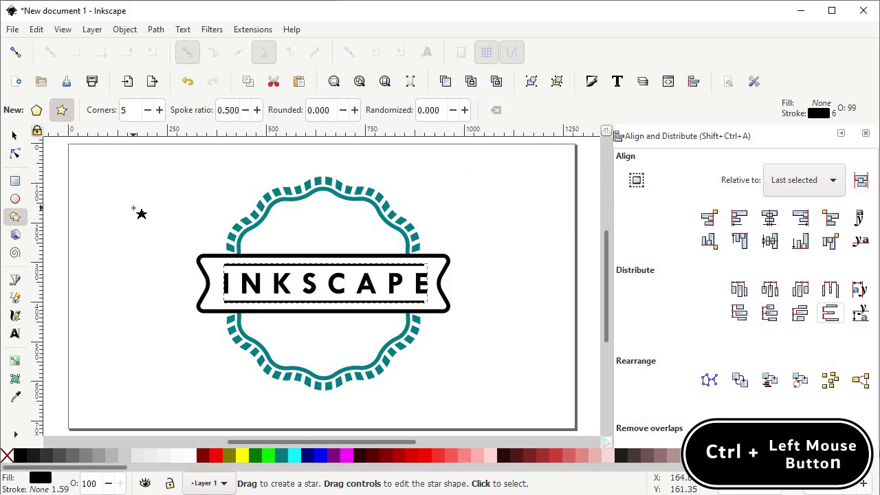
drag(133, 208, 133, 186)
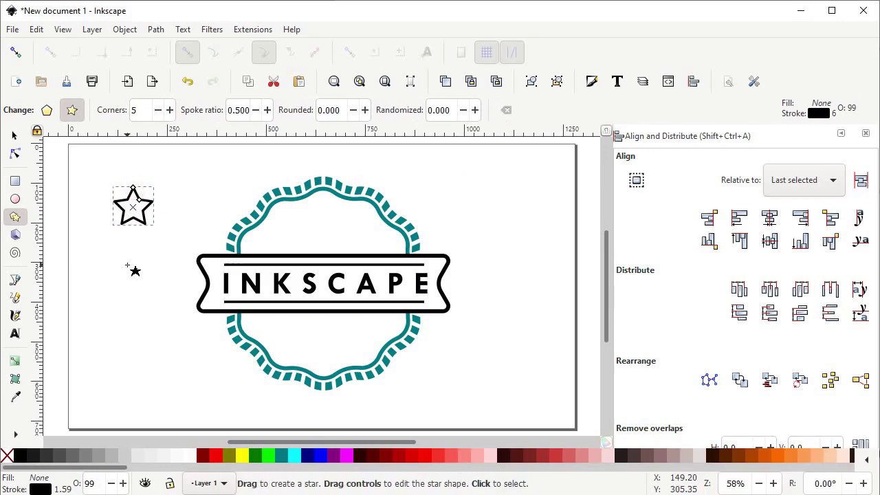
shift+click(127, 265)
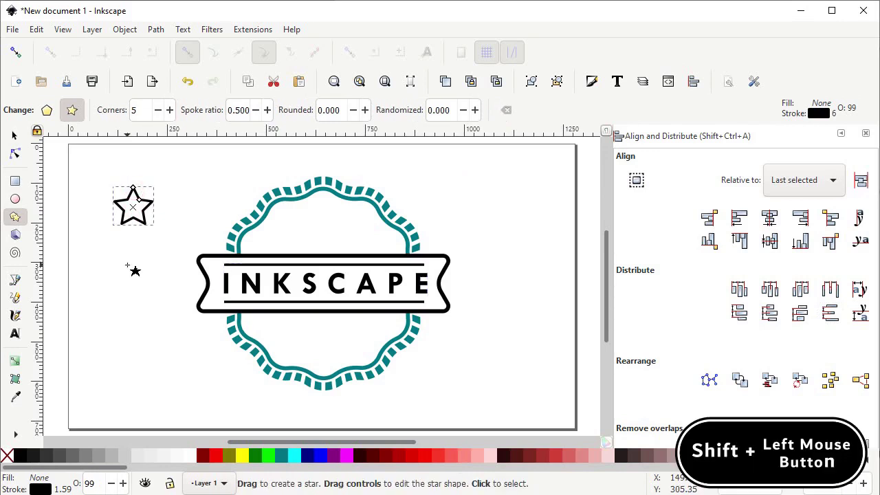
- Give the star a black fill with no outline and convert it to a path
shift+click(9, 456)
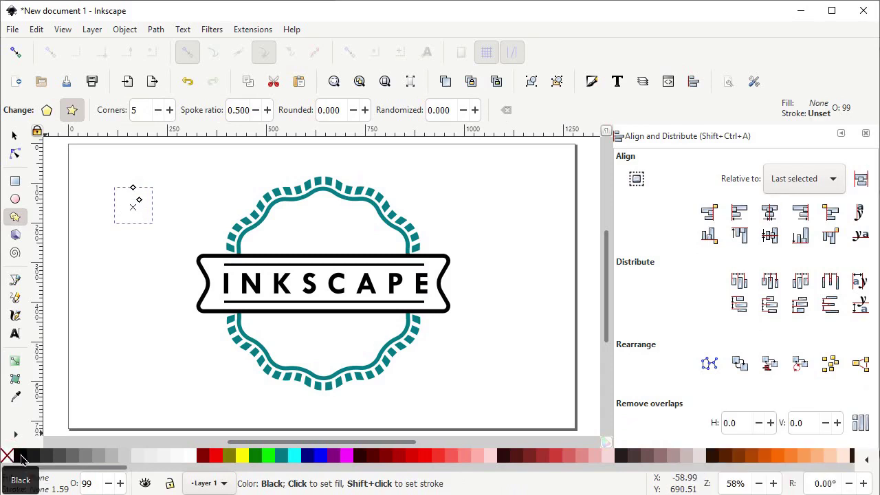
click(21, 456)
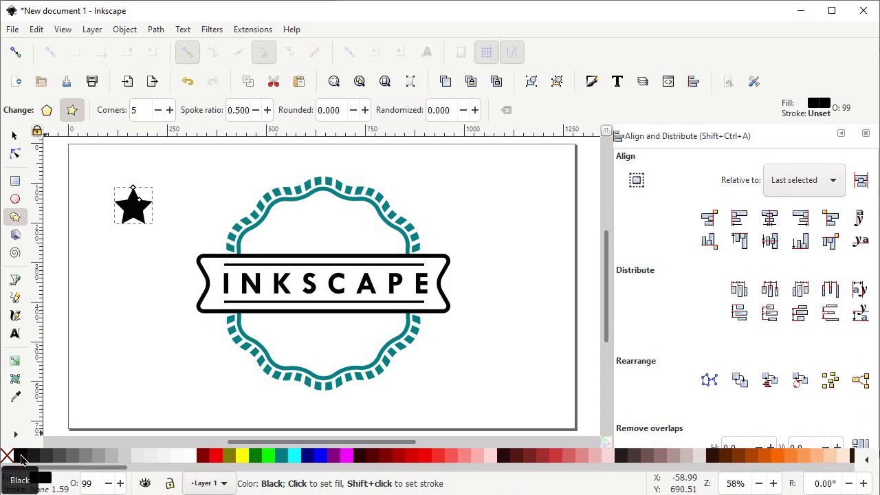
click(157, 31)
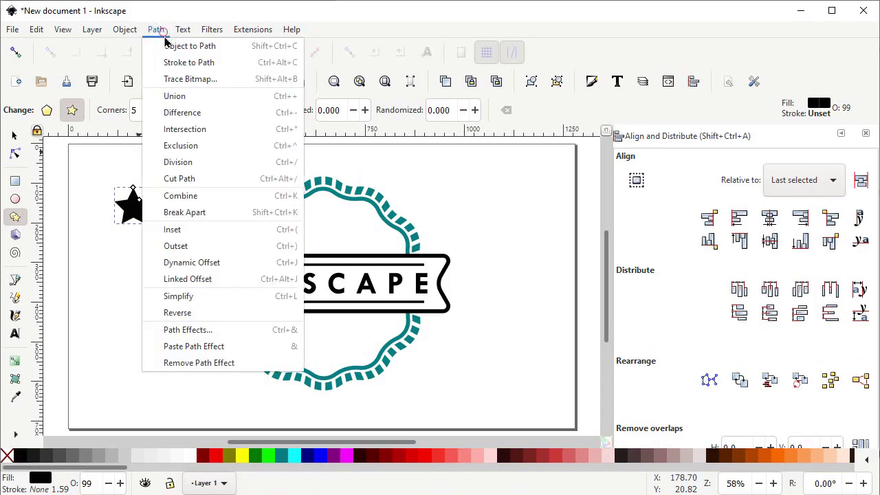
click(169, 48)
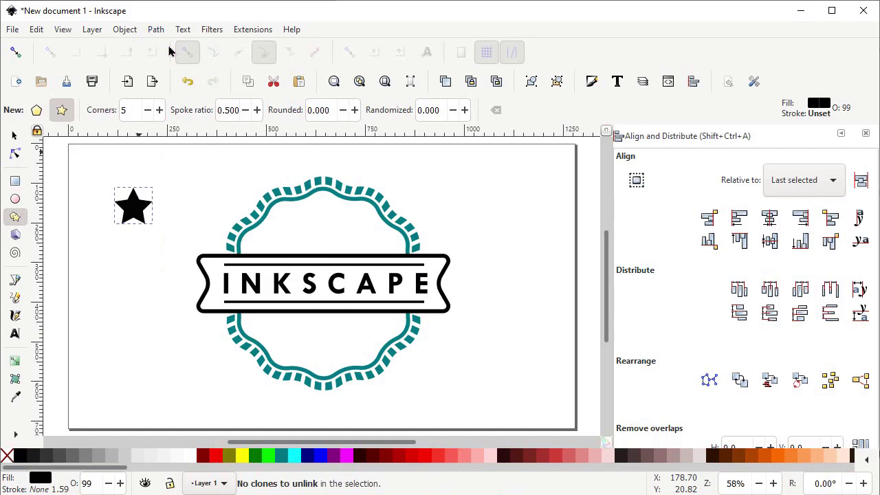
click(13, 136)
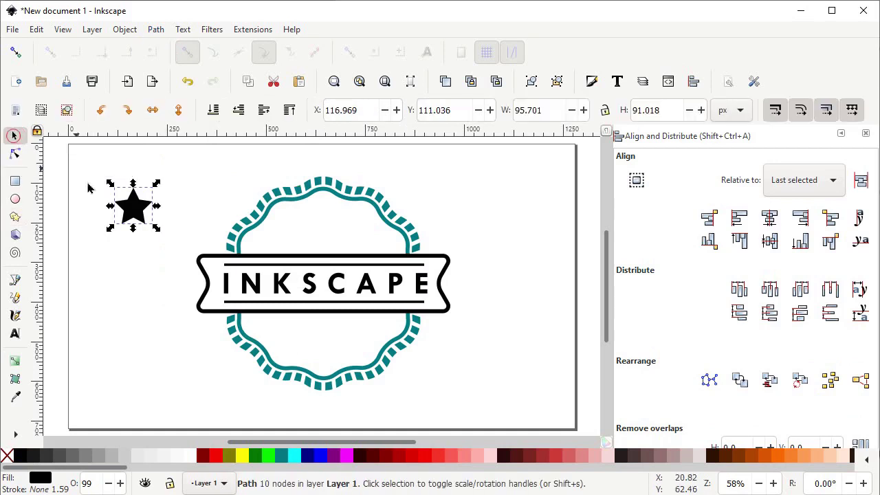
- Move the star to the badge's top centre and shrink it to about 29 × 28 px
drag(128, 216, 317, 220)
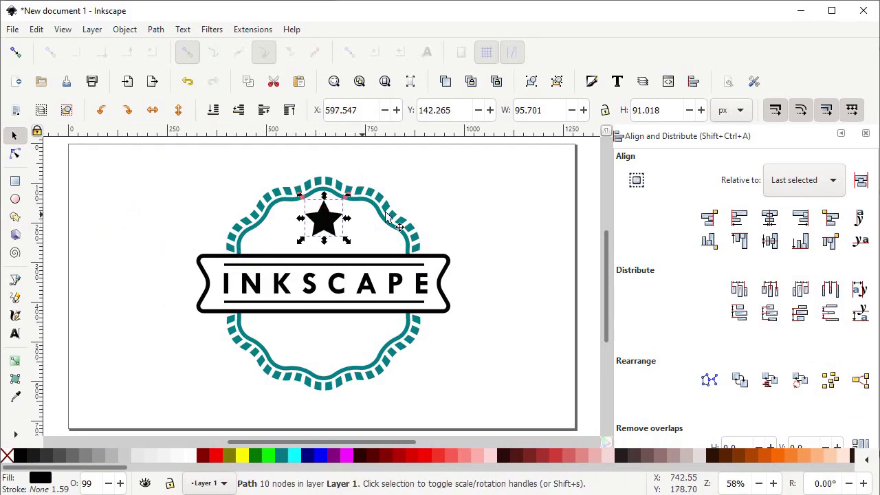
key(z)
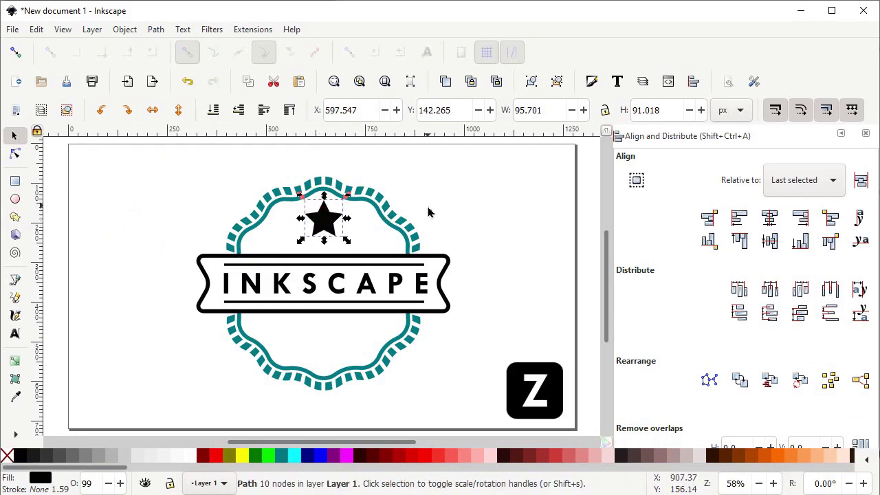
key(z)
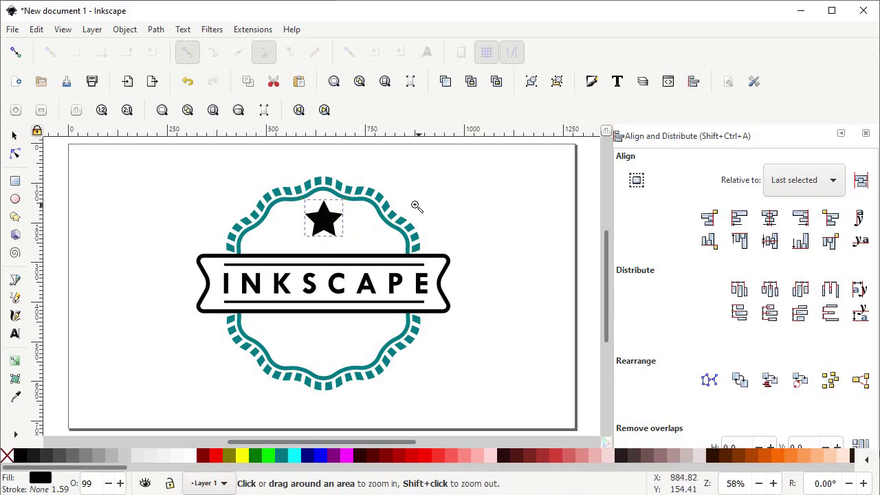
drag(385, 180, 262, 271)
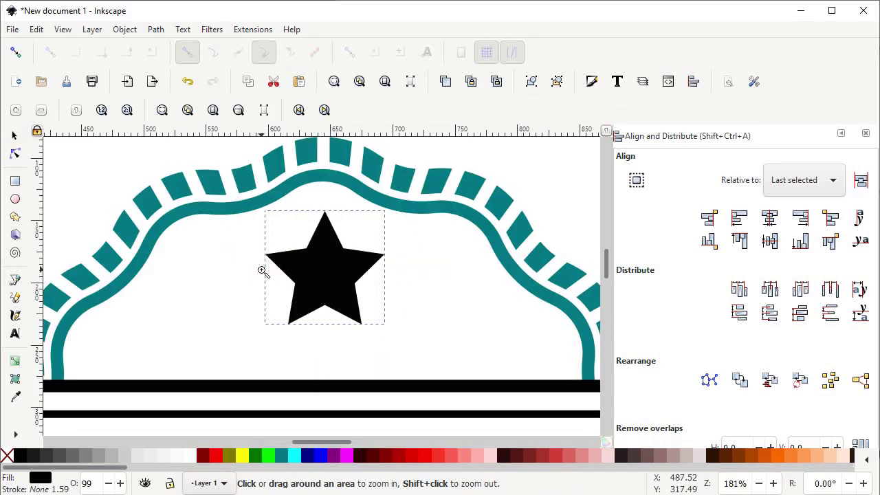
click(14, 135)
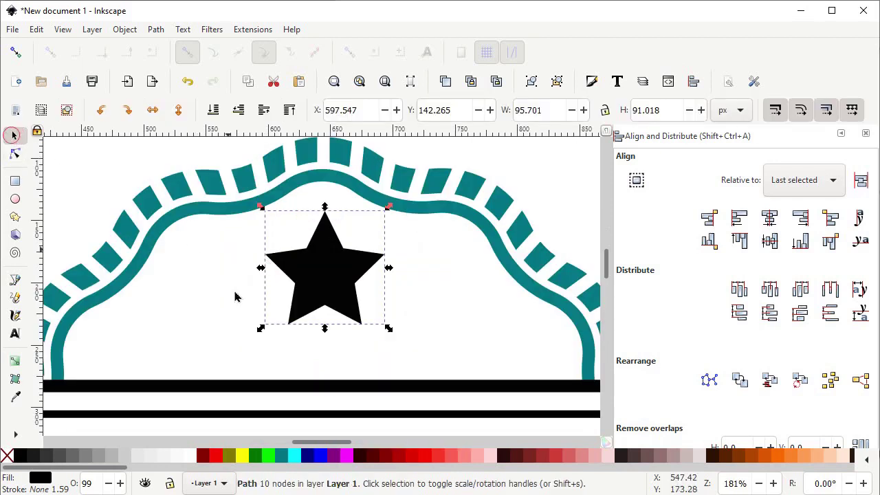
ctrl+click(337, 295)
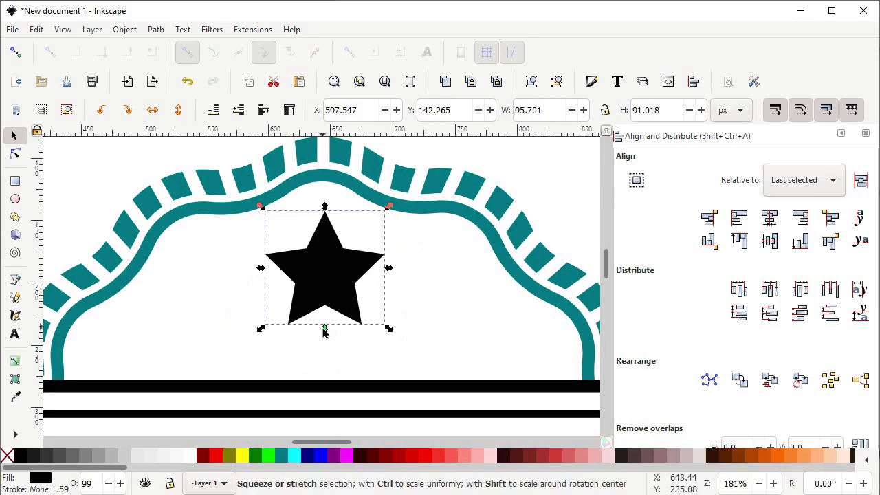
drag(325, 331, 320, 253)
- Duplicate the star twice, placing copies horizontally to its right and left
right_click(322, 233)
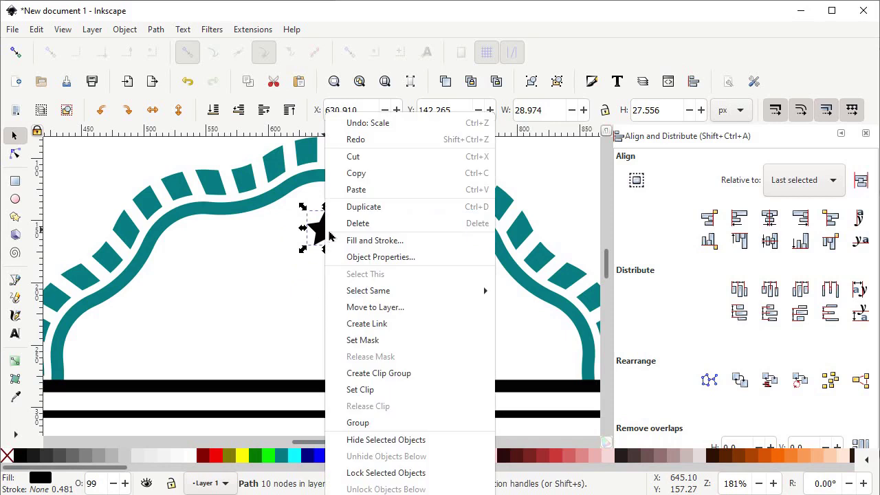
click(358, 208)
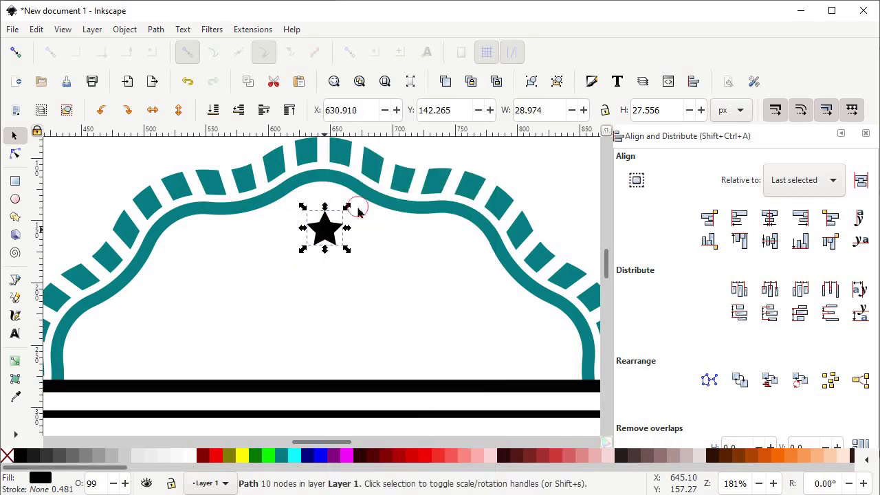
key(ctrl)
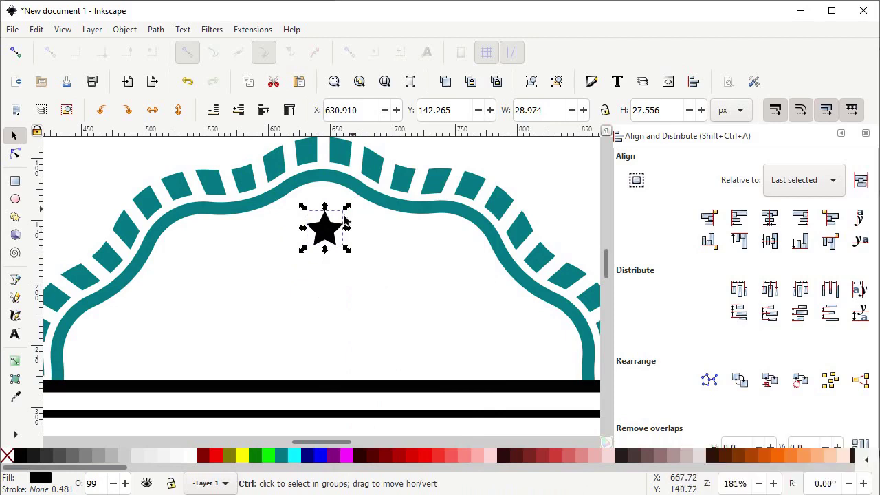
drag(324, 228, 370, 228)
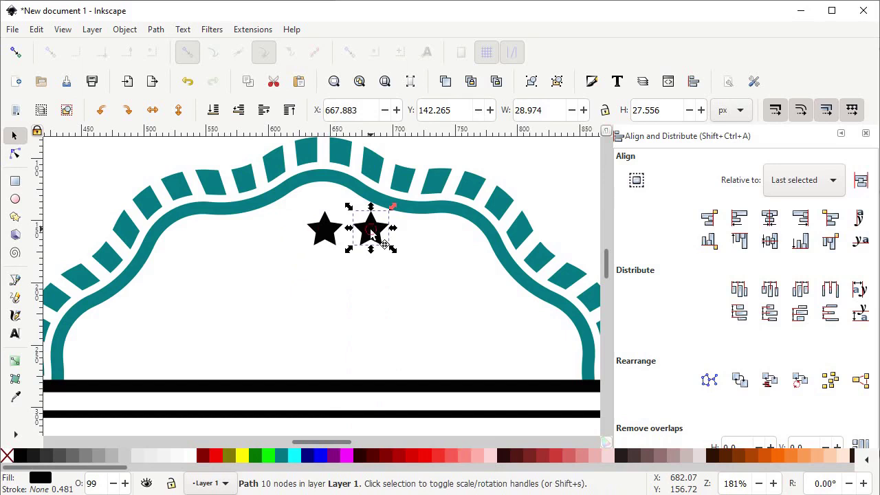
right_click(383, 244)
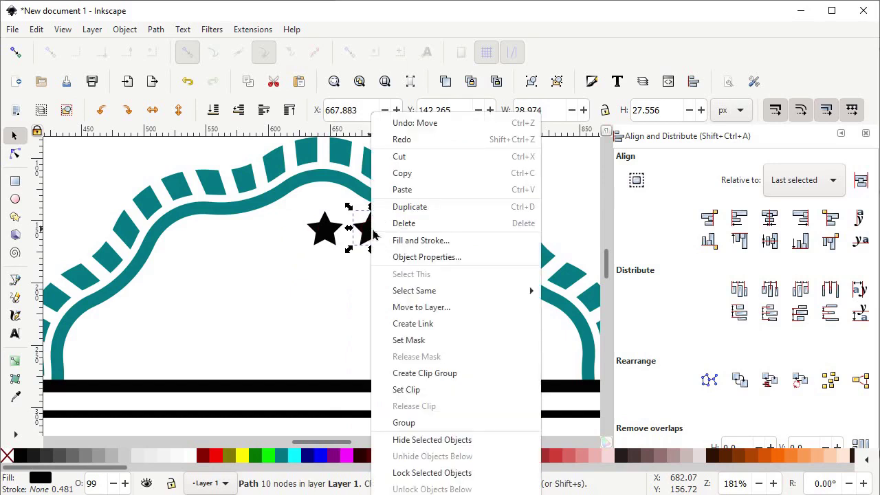
click(411, 208)
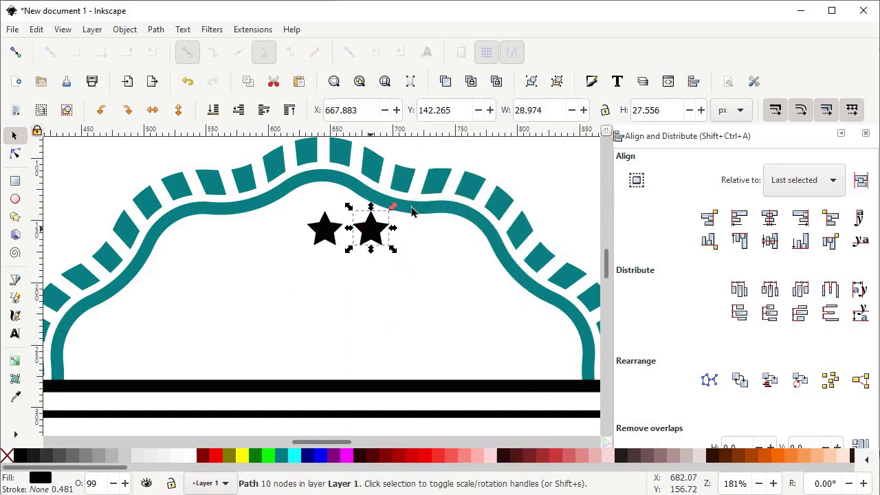
key(ctrl)
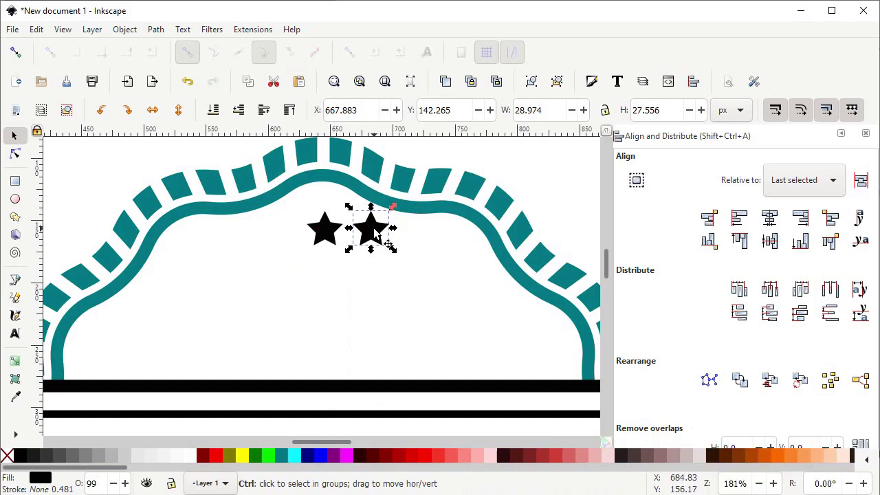
drag(374, 232, 276, 228)
- Equalize the gaps between the three stars and union them into one path
drag(238, 277, 400, 196)
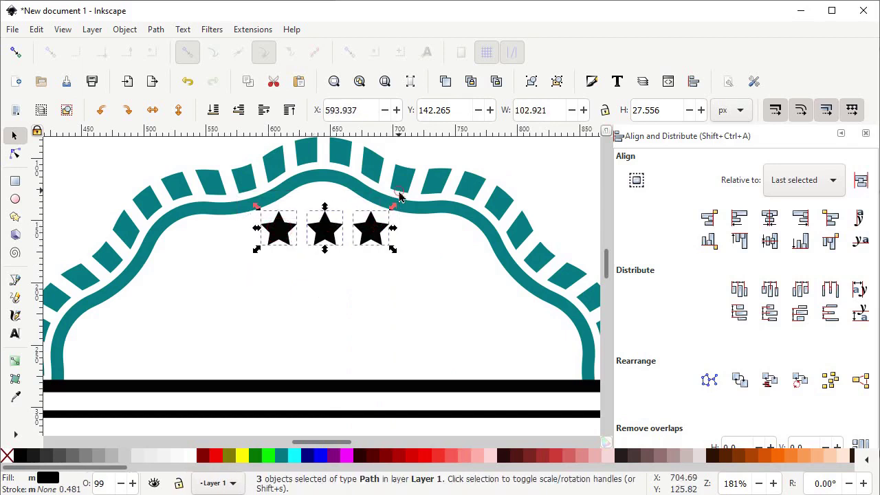
click(828, 289)
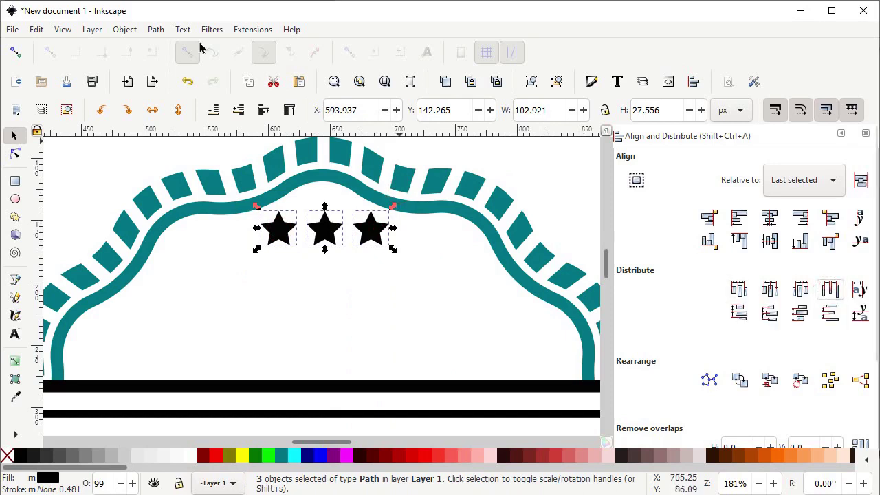
click(156, 29)
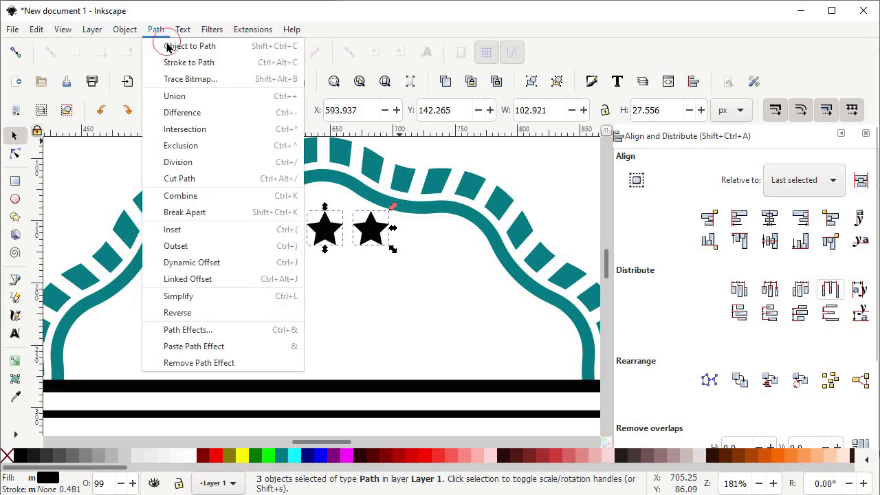
click(162, 44)
click(155, 31)
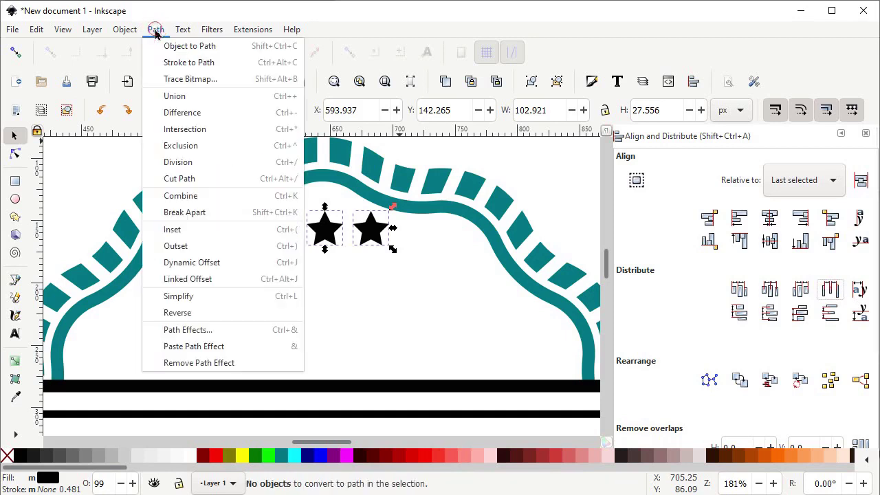
click(187, 96)
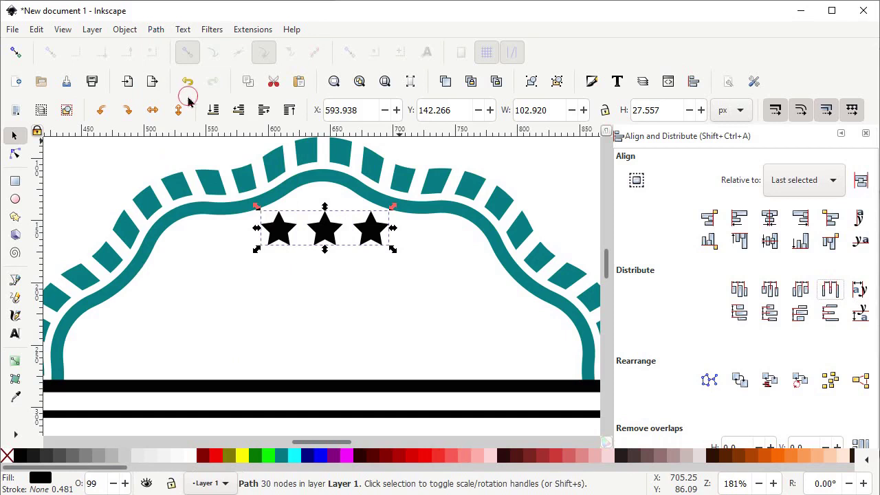
- Type the IN.2020 text below the stars
click(14, 337)
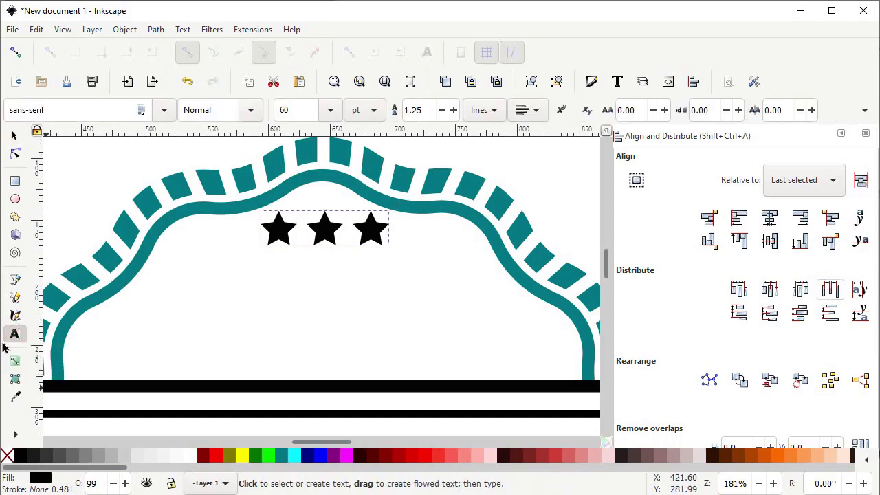
click(230, 300)
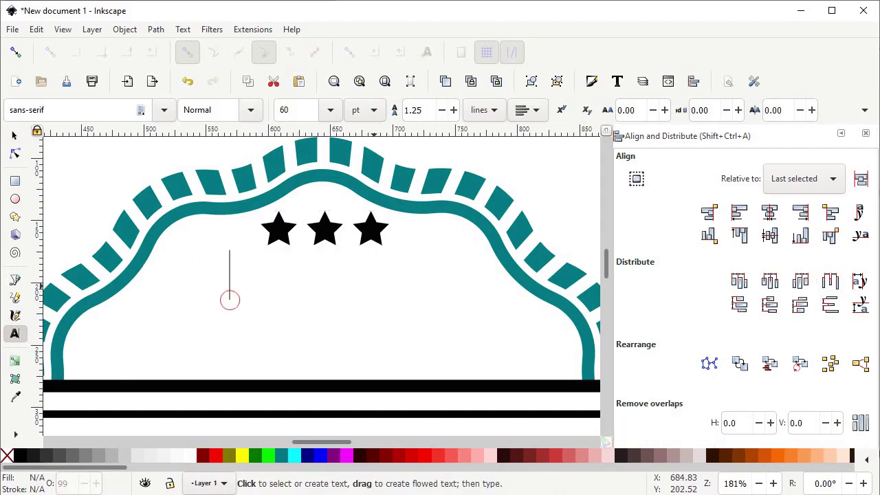
text(IN )
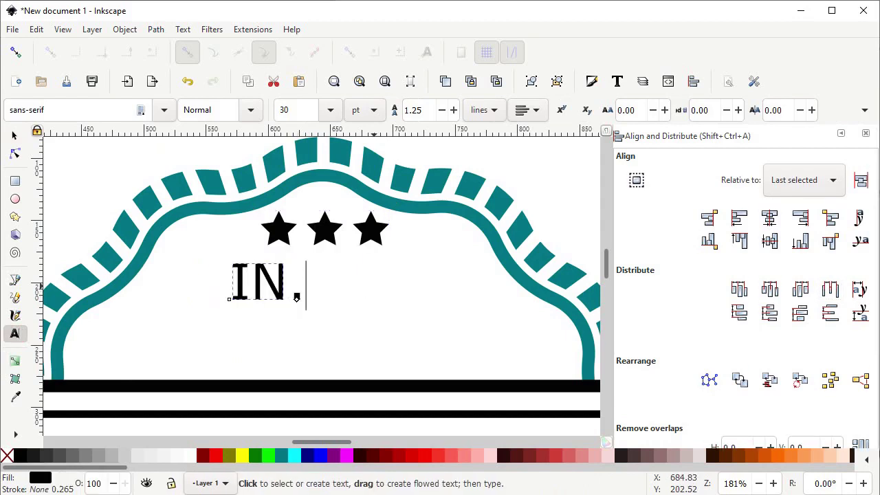
text(2020)
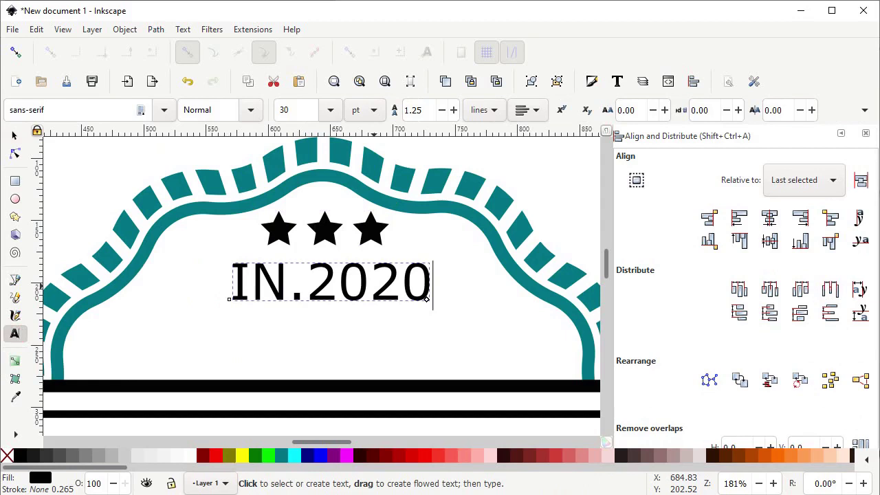
- Style IN.2020 as Tw Cen MT Bold, 20 pt, with letter spacing 5
drag(60, 110, 3, 110)
text(TW CEN MT)
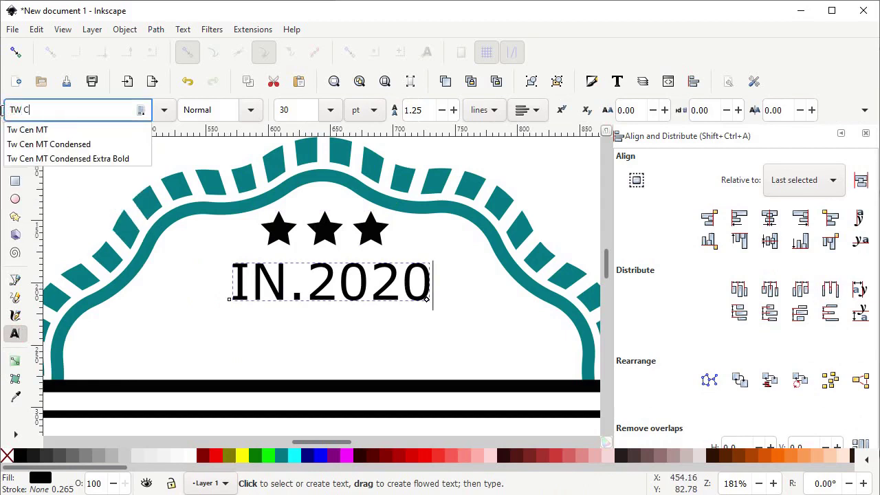
click(28, 130)
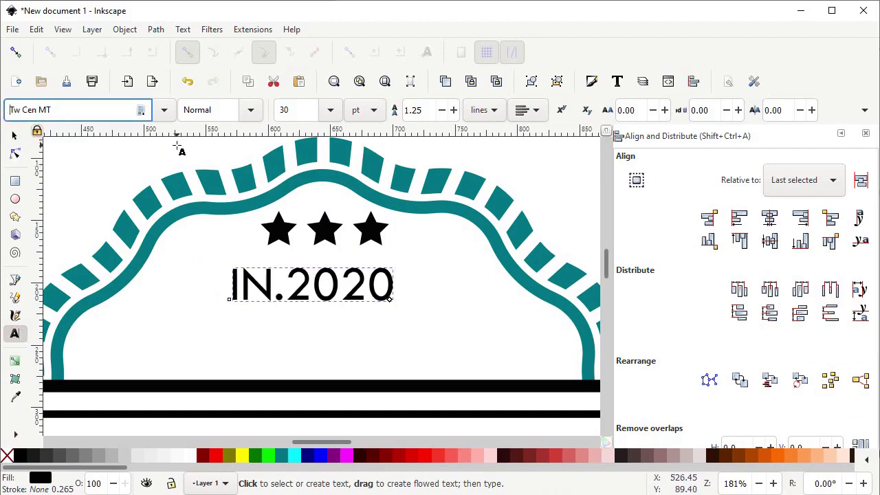
click(250, 110)
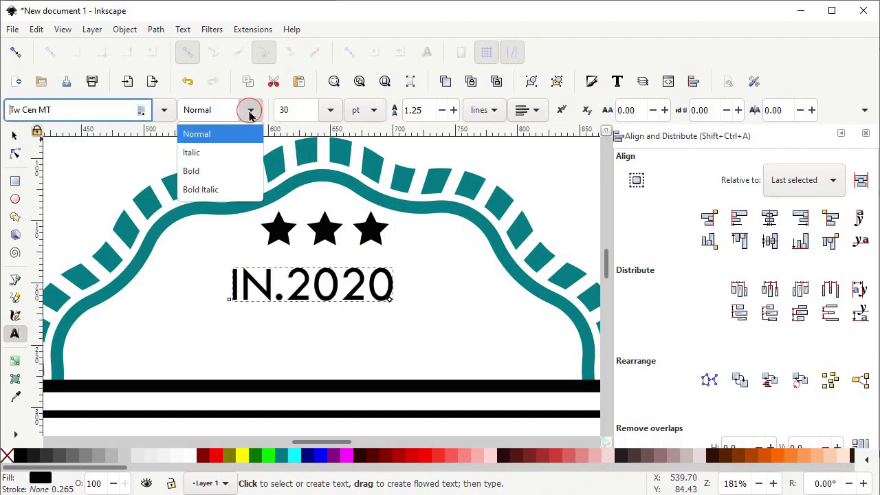
click(200, 181)
double_click(290, 108)
text(20)
key(Return)
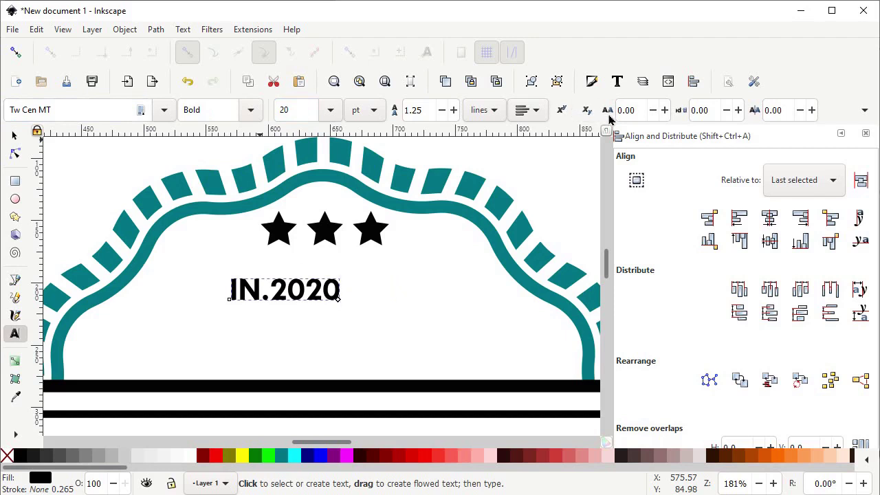
double_click(638, 114)
text(5)
key(Return)
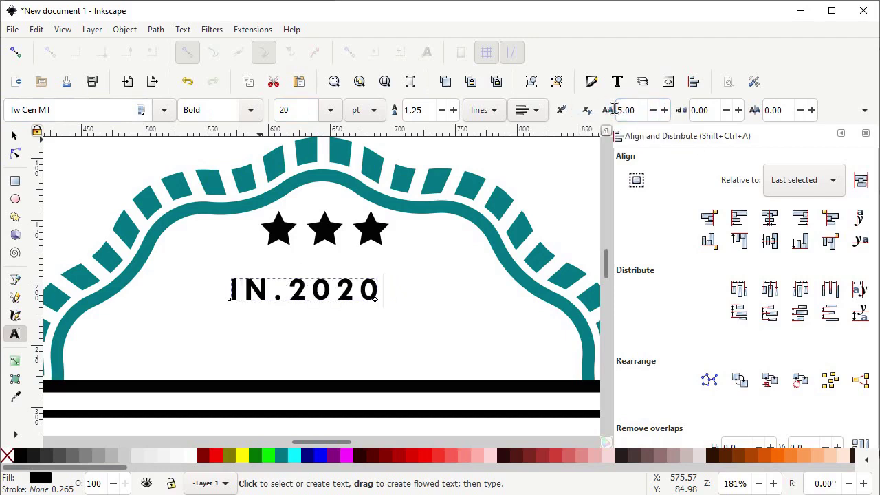
- Centre IN.2020 under the stars, move the stars down and shrink them slightly
click(13, 136)
drag(327, 301, 343, 330)
drag(327, 240, 335, 277)
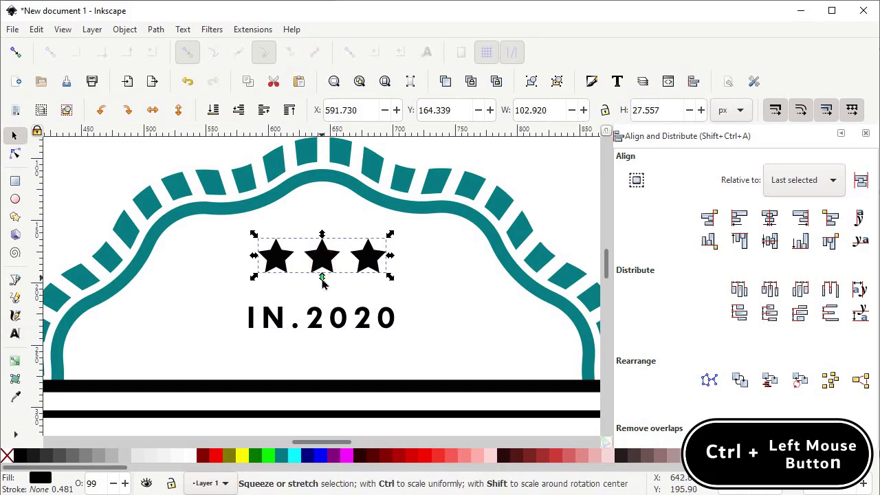
drag(322, 279, 323, 275)
- Deselect, fit the page, then zoom in on the empty lower half of the badge
key(Escape)
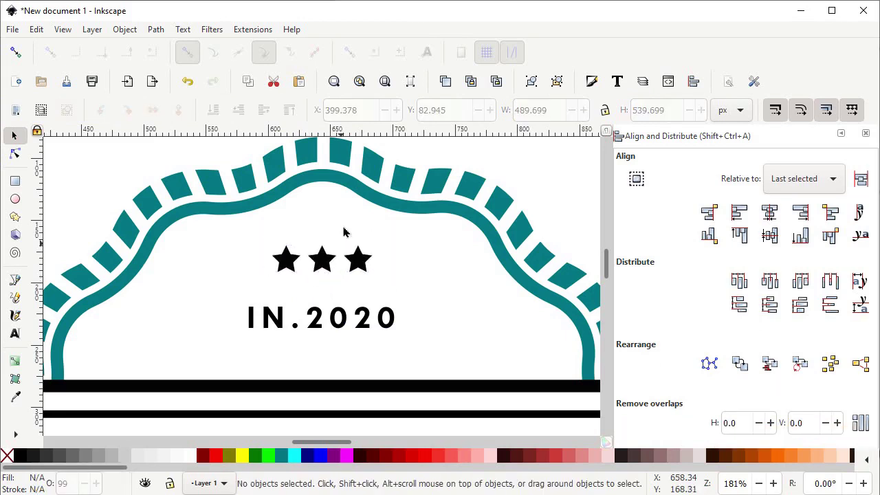
click(382, 83)
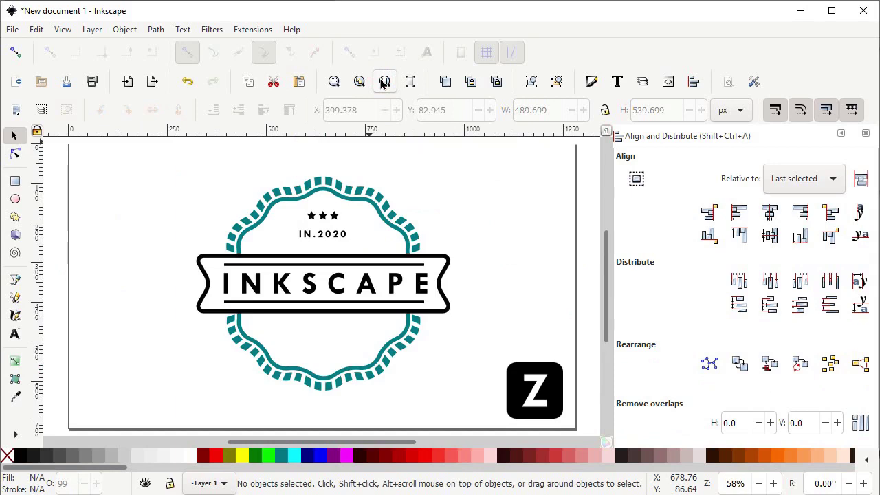
key(z)
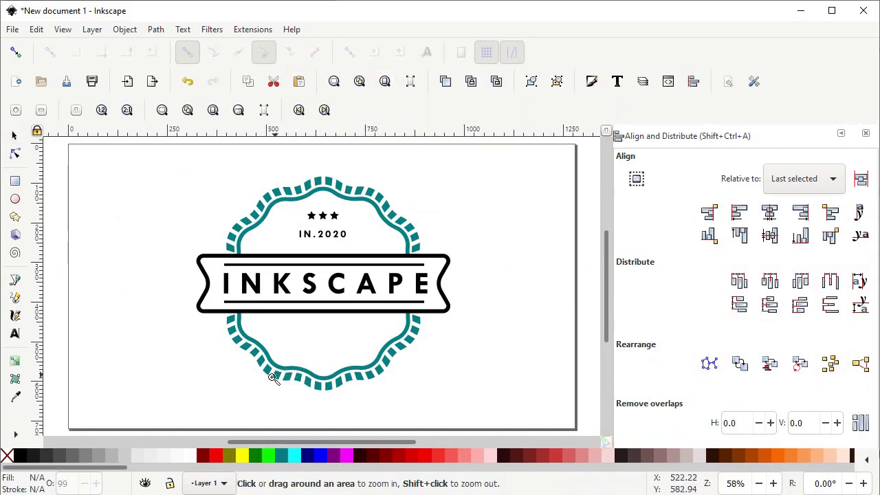
drag(248, 396, 411, 303)
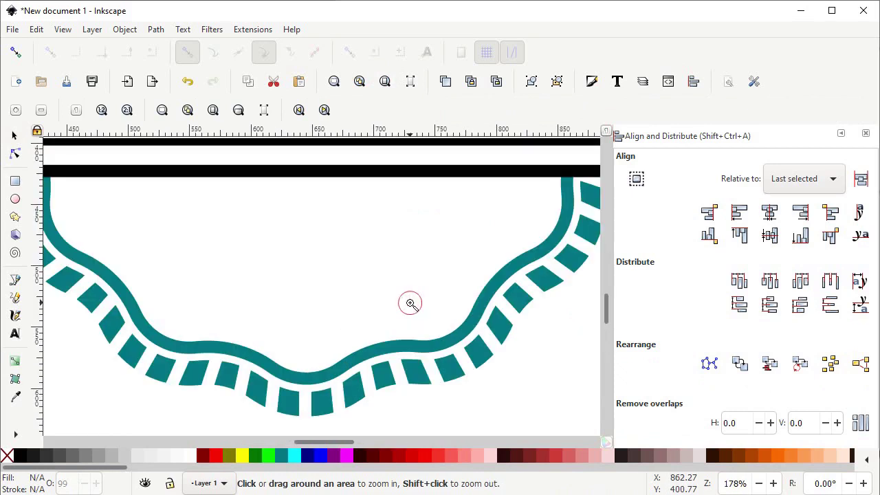
- Type the text 'VECTOR GRAPHICS' in the badge's lower half
click(16, 336)
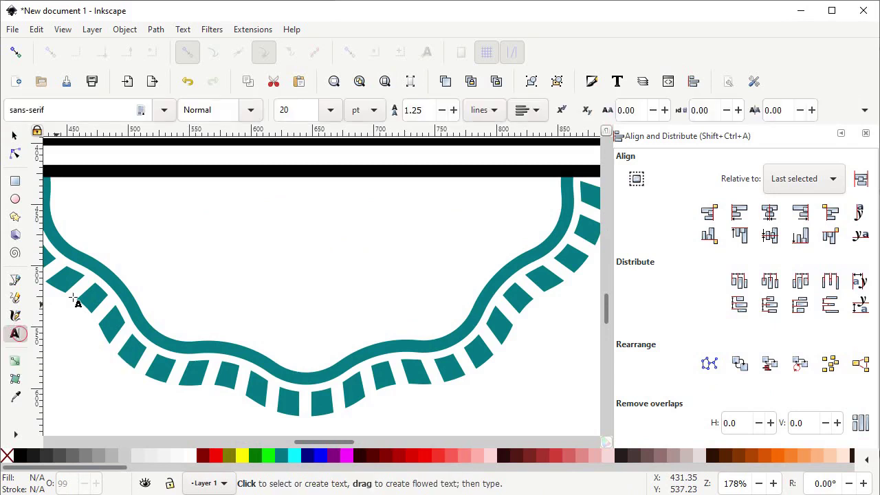
click(139, 245)
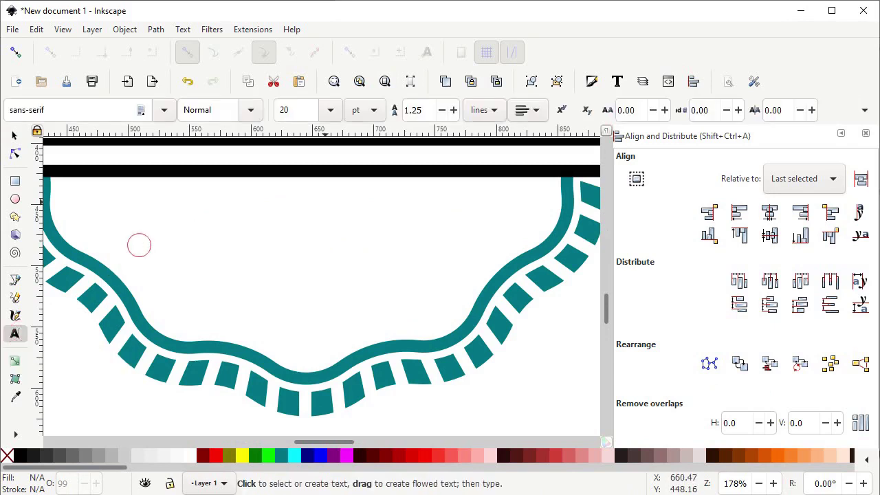
text(VECTOR )
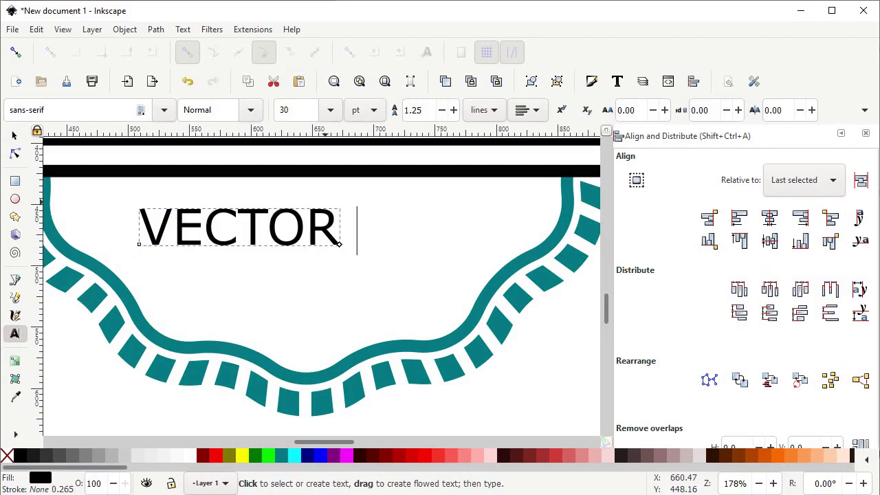
text(GRAPHICS)
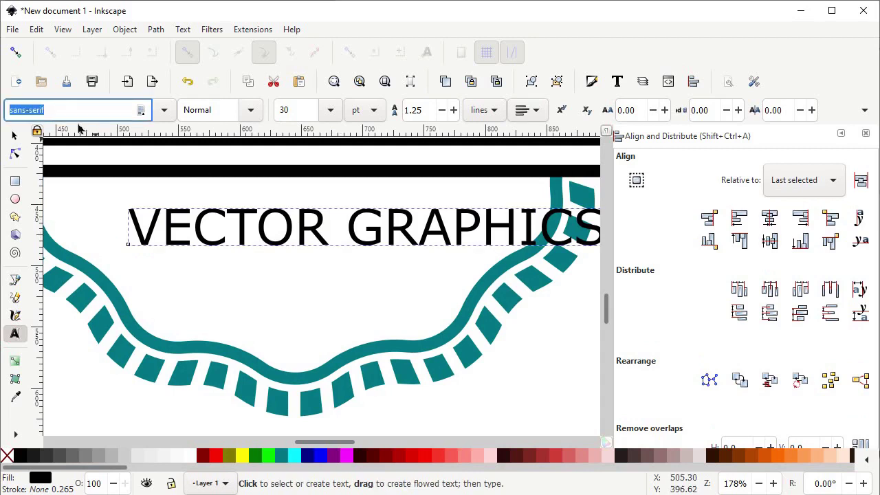
- Set the text to Tw Cen MT Bold, 20 pt, with letter spacing 3
triple_click(41, 110)
text(TW CEN MT)
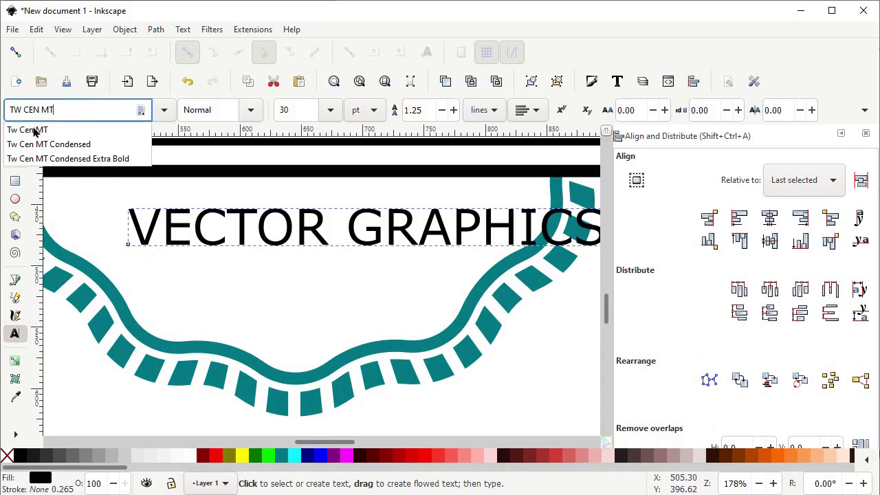
click(33, 130)
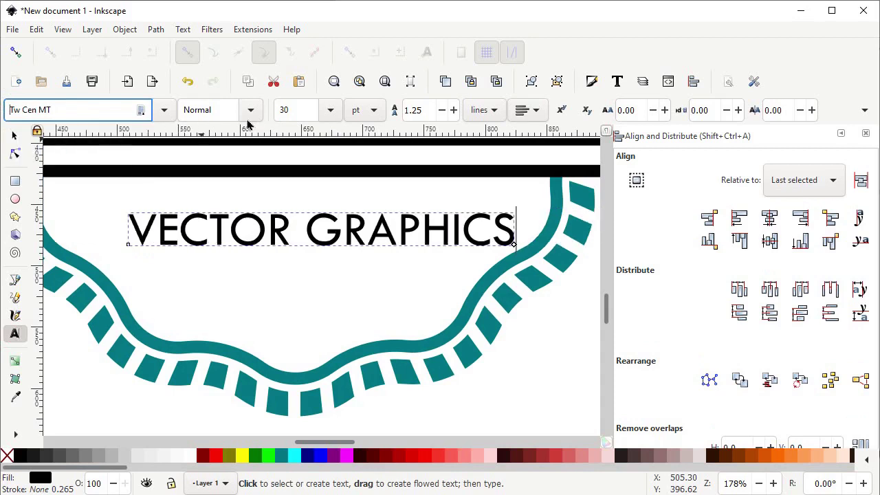
click(251, 110)
click(216, 172)
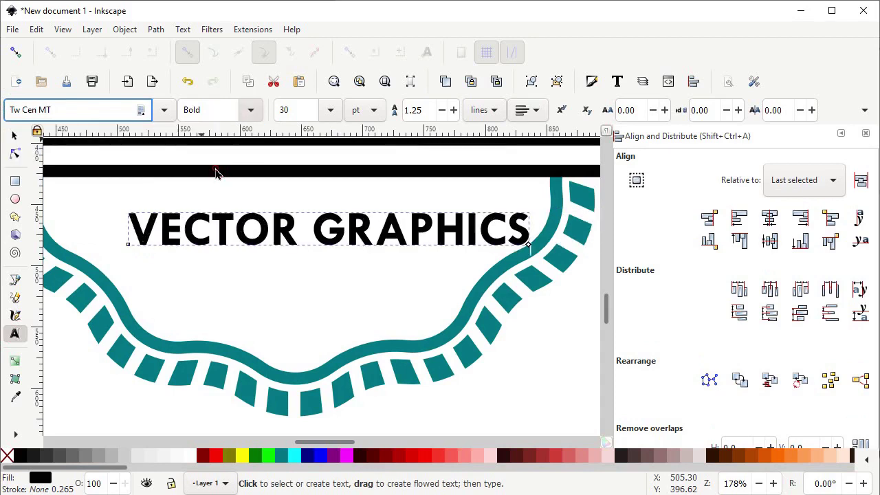
double_click(296, 113)
text(20)
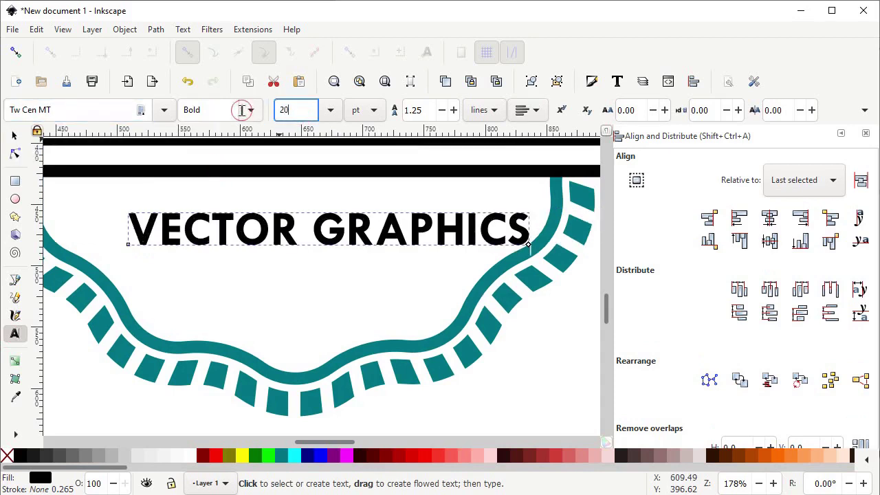
key(Return)
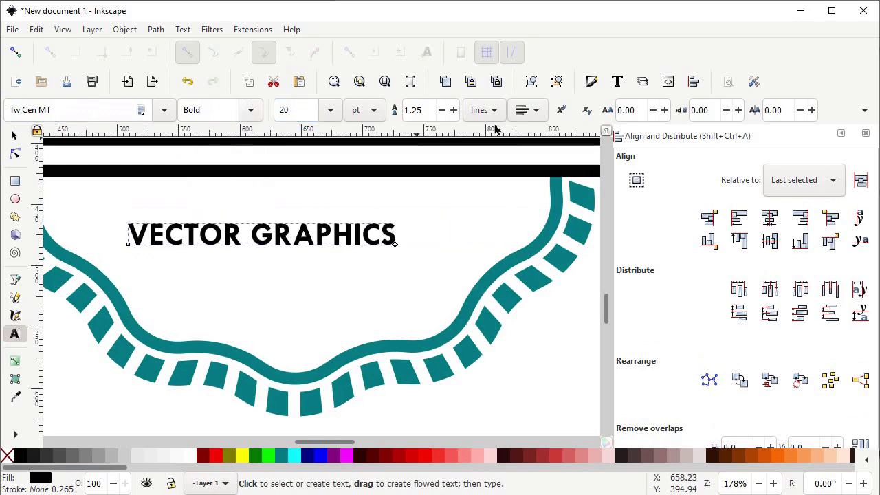
double_click(633, 114)
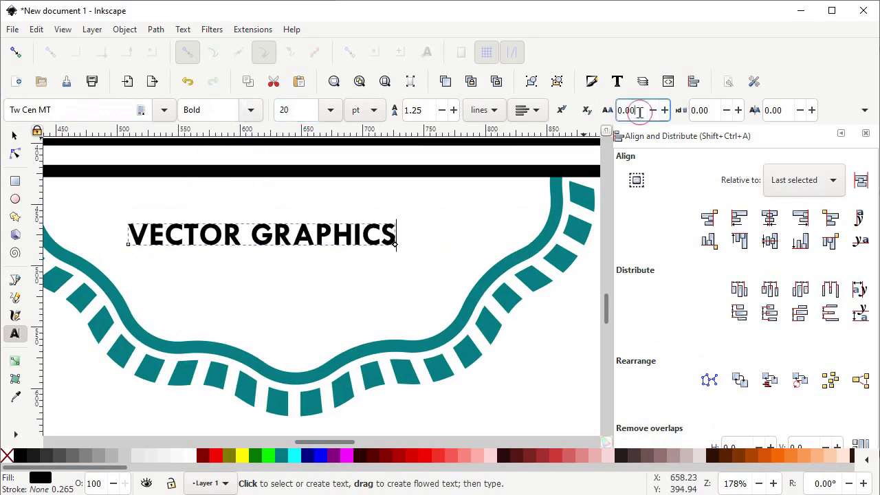
text(3)
key(Return)
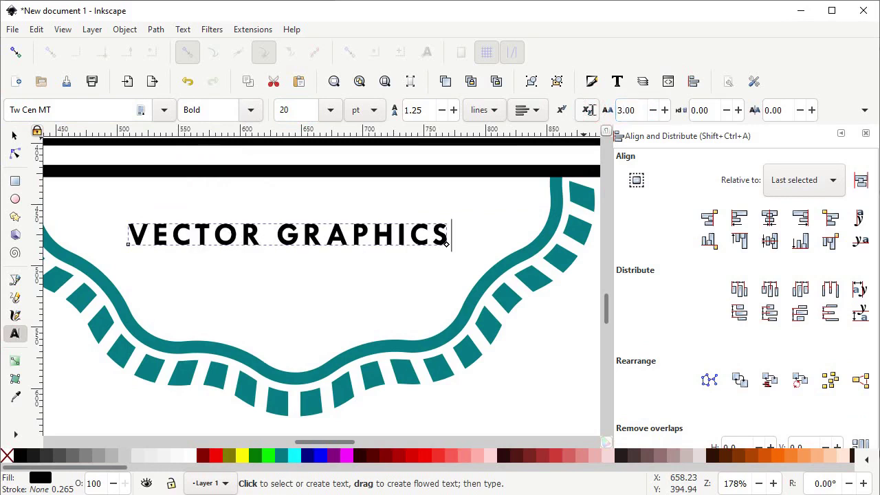
- Duplicate VECTOR GRAPHICS below itself and retype the copy as 'OPEN SOURCE'
click(15, 136)
right_click(254, 236)
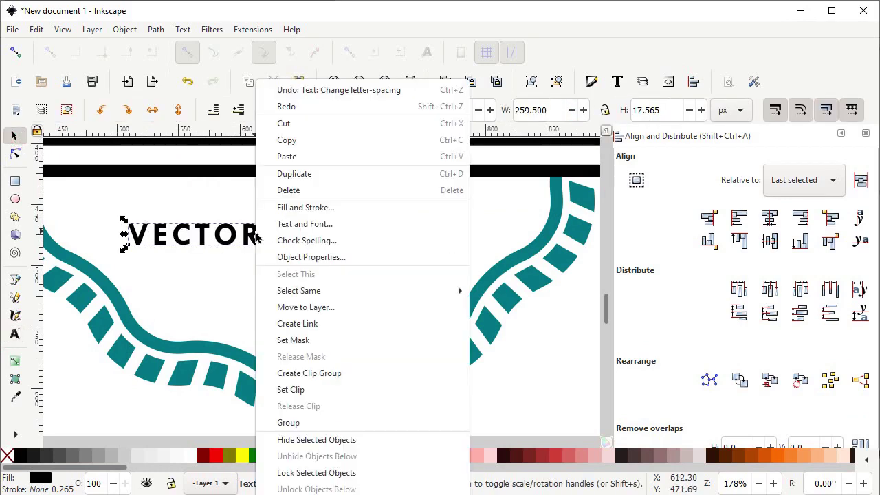
click(302, 176)
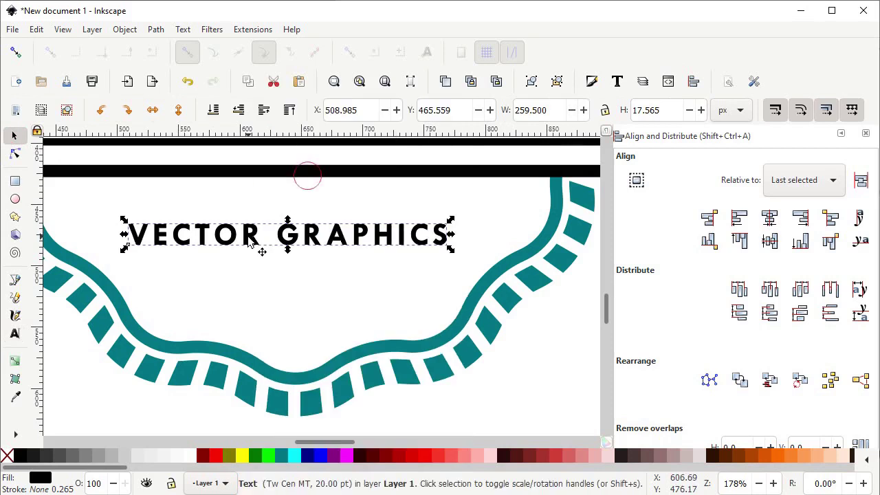
drag(251, 246, 261, 288)
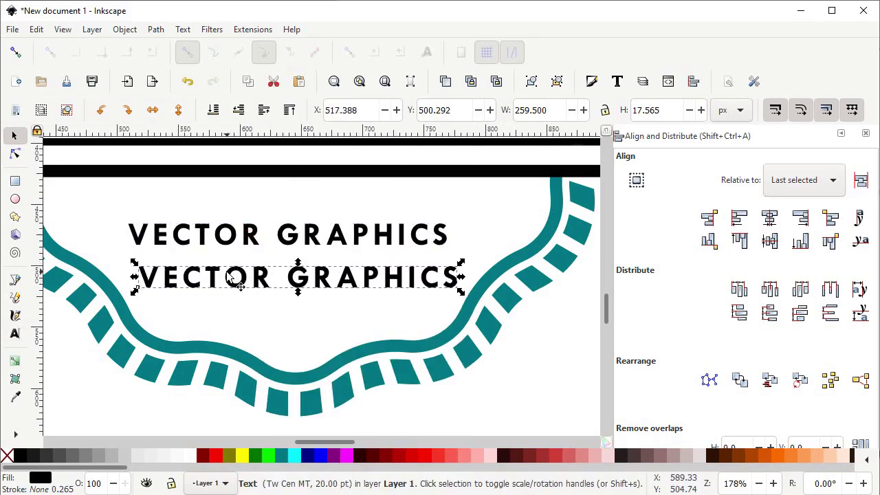
click(15, 334)
click(456, 282)
drag(457, 276, 108, 261)
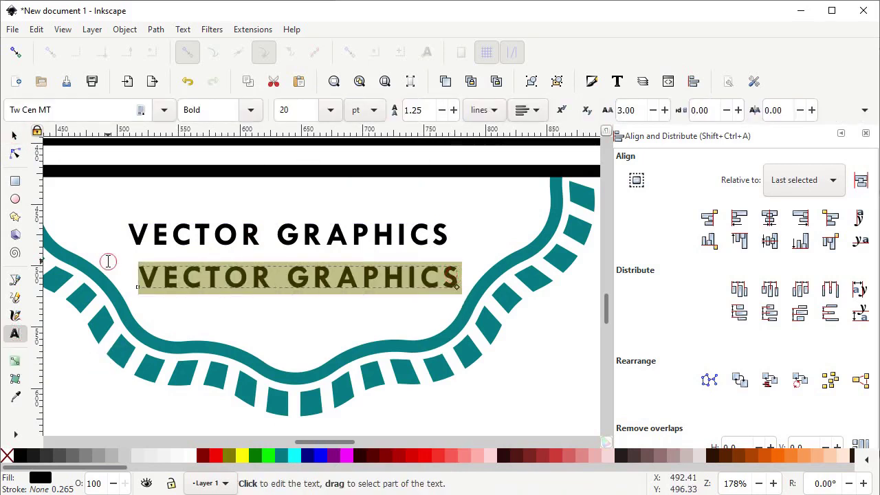
text(OPEN SO)
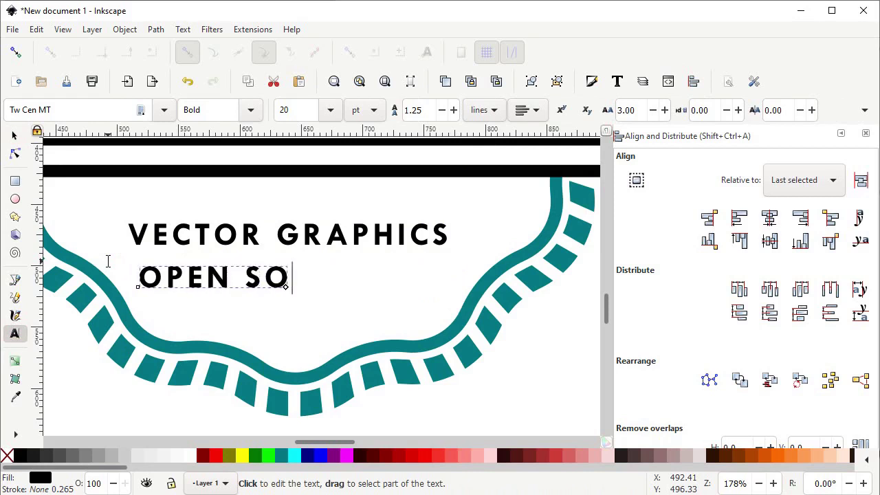
text(URCE)
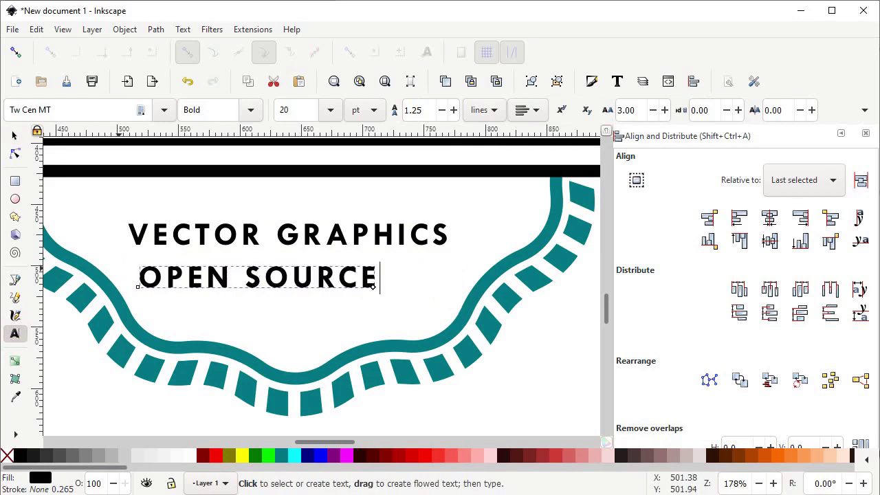
- Nudge OPEN SOURCE and VECTOR GRAPHICS into centred positions within the lower badge
click(13, 135)
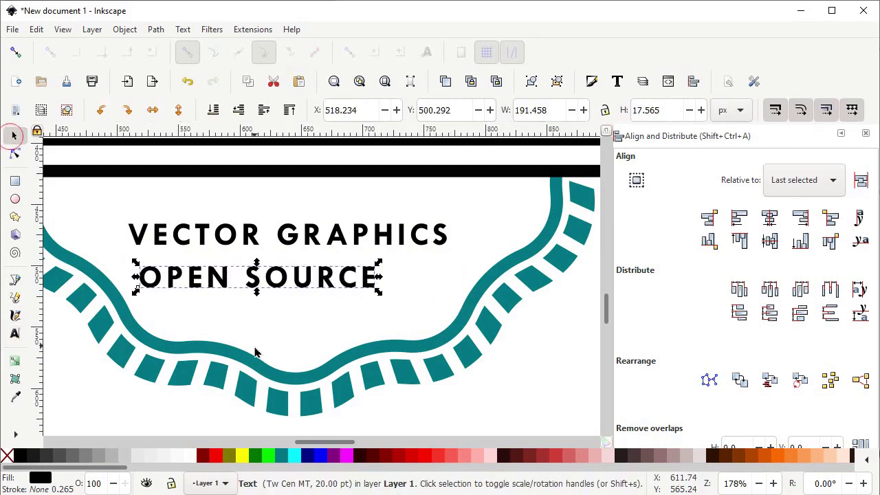
drag(220, 285, 254, 298)
drag(256, 242, 264, 237)
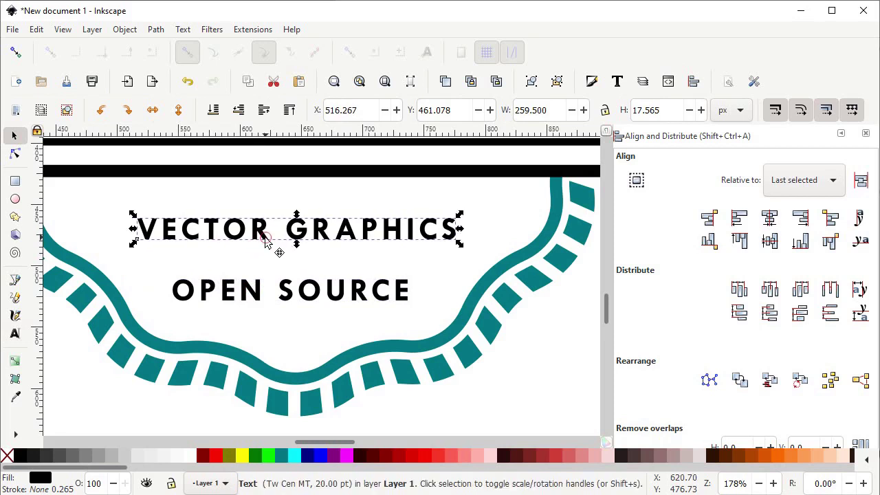
- Centre the stars, IN.2020 and both text lines on the vertical axis, then select the whole badge
click(385, 82)
click(401, 180)
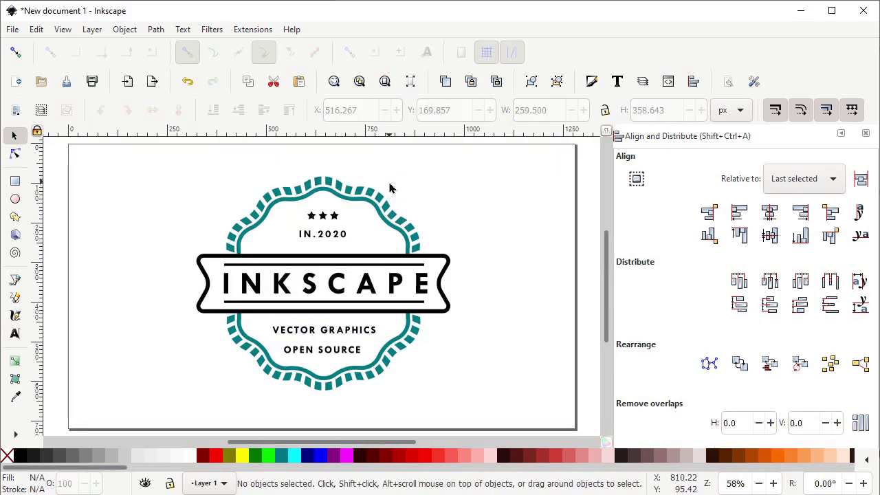
drag(389, 182, 240, 386)
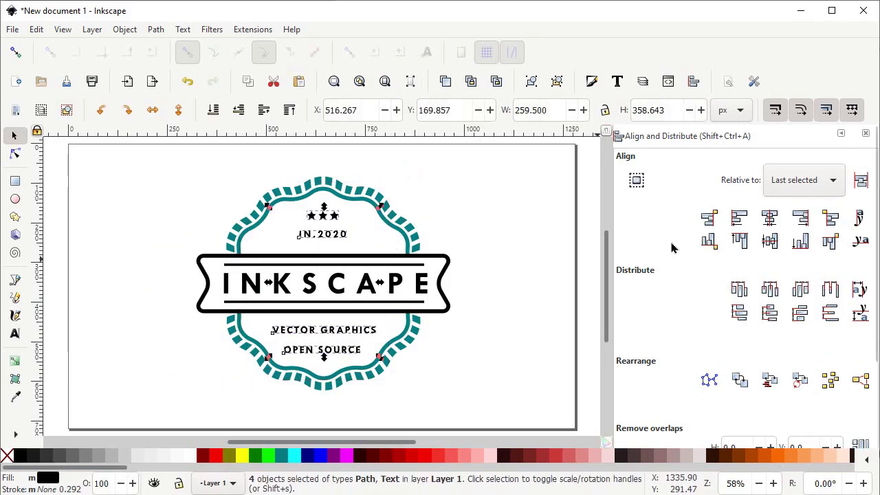
click(775, 224)
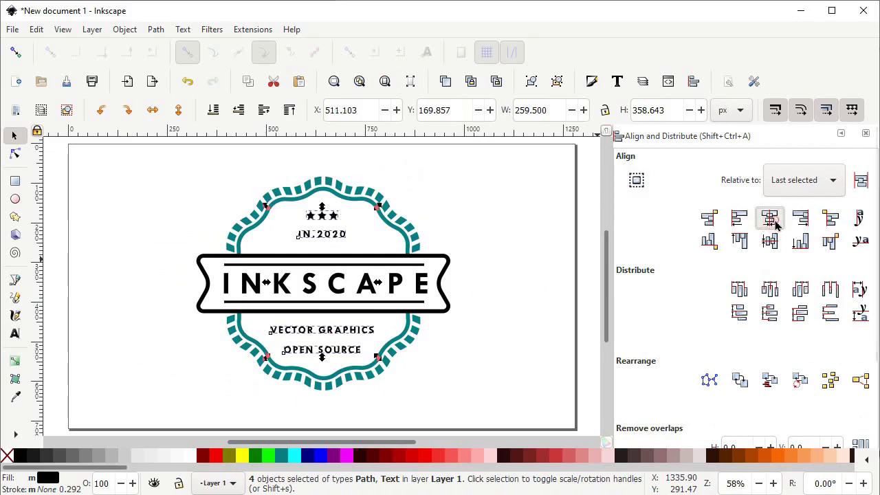
click(528, 356)
drag(481, 153, 167, 406)
- Convert badge strokes to paths, combine everything into one path, and fill it #FF5555 red
click(154, 27)
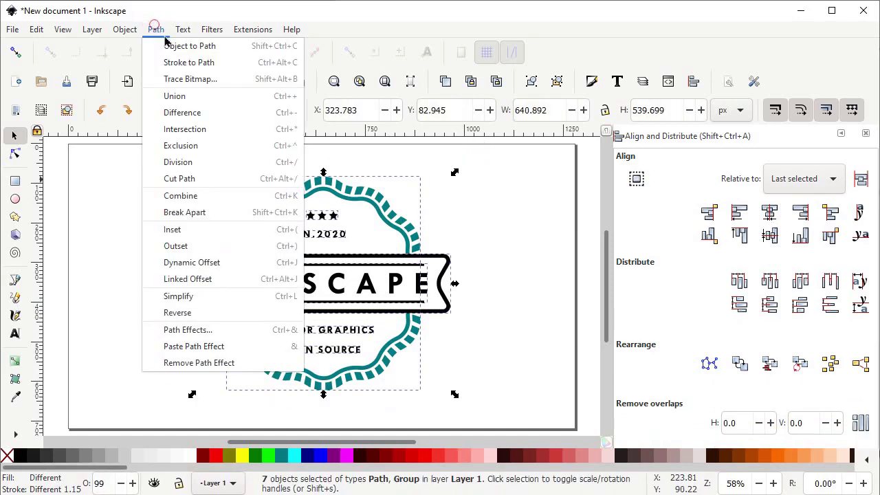
click(178, 62)
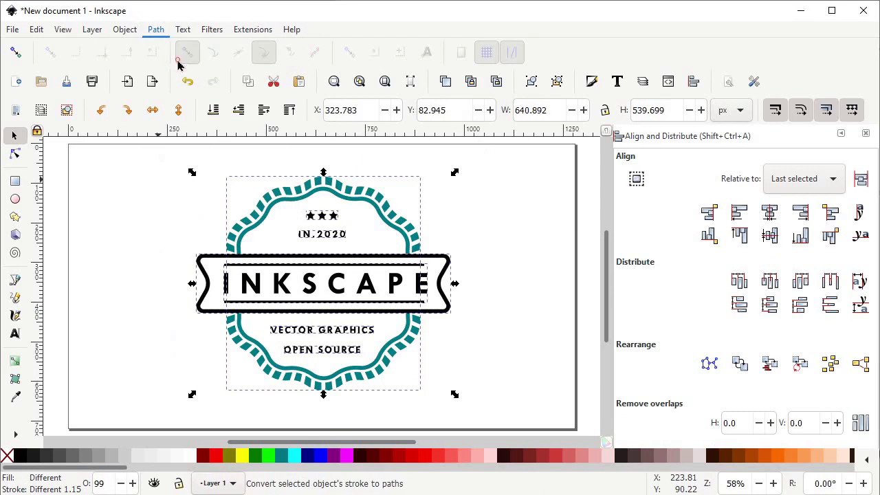
click(155, 29)
click(197, 199)
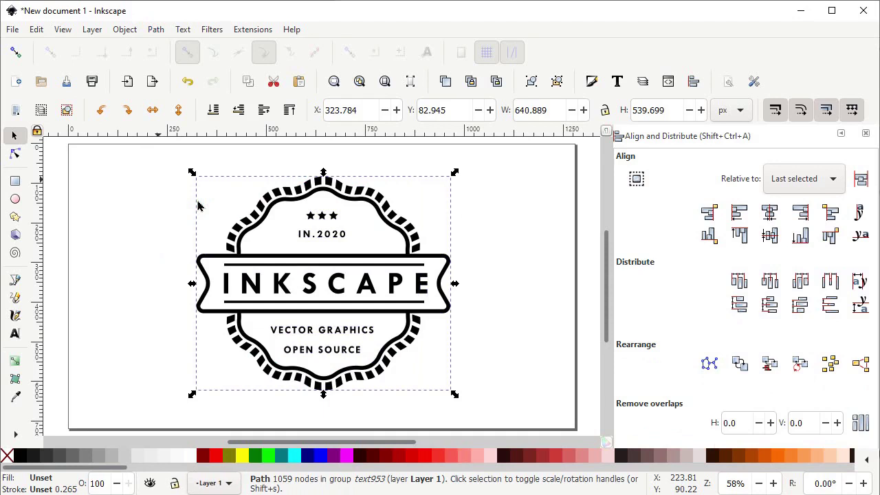
click(450, 456)
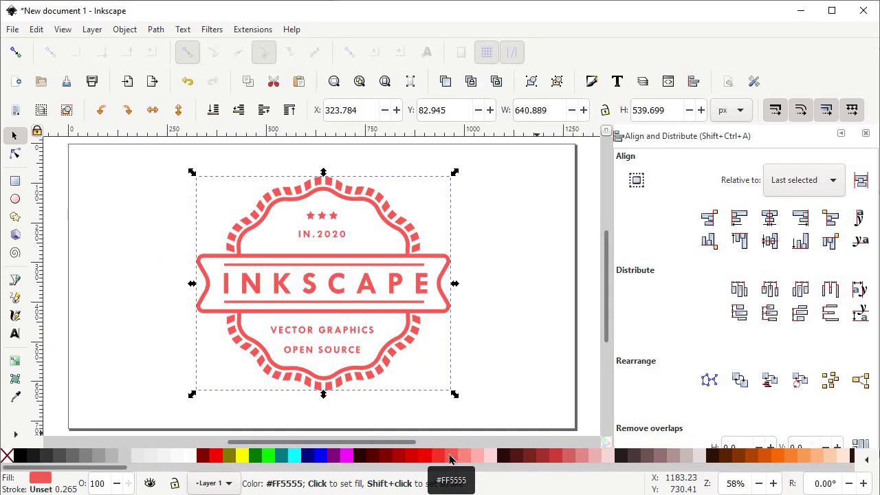